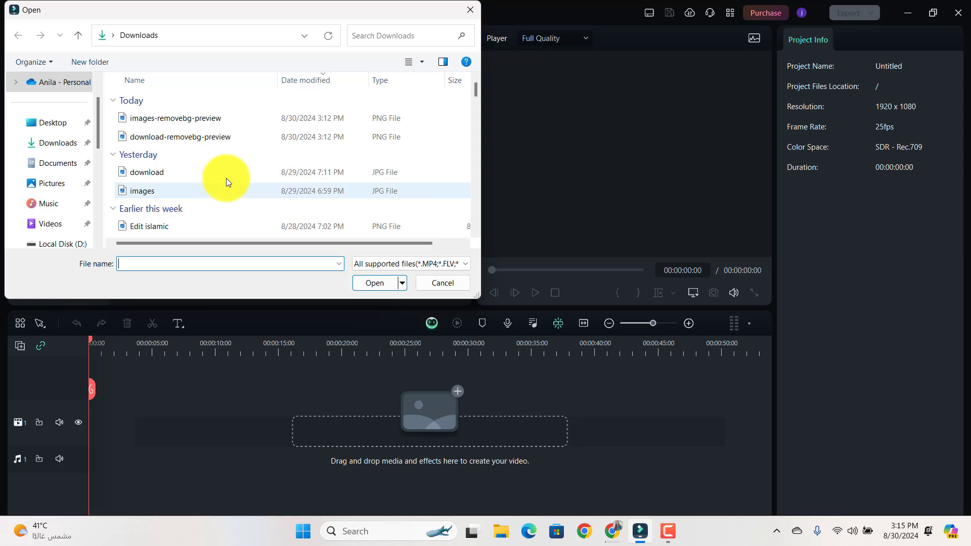
# Import the flower and product PNG images, and place the Twisted Gradient Backgrounds stock clip at the start of the first video track
pyautogui.moveTo(112, 114); pyautogui.dragTo(189, 147)
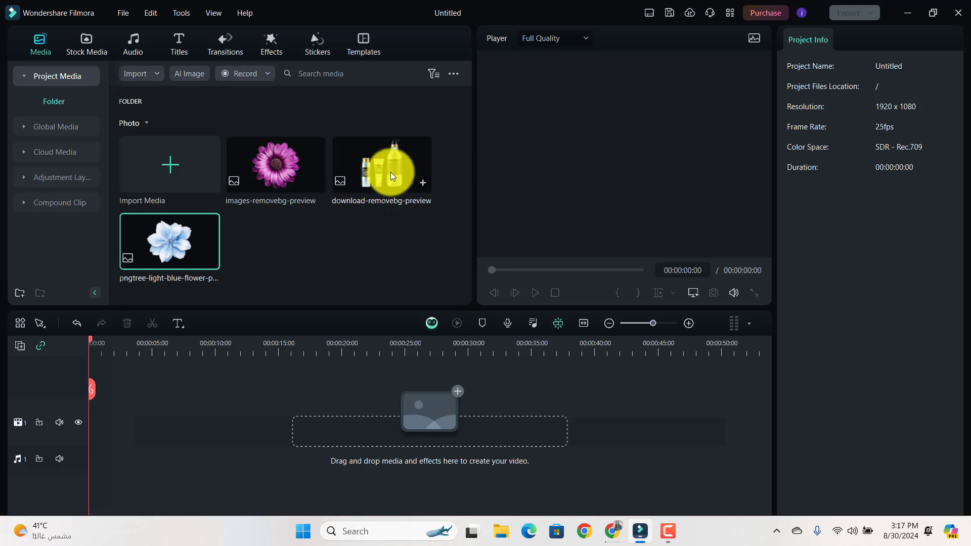
pyautogui.click(83, 42)
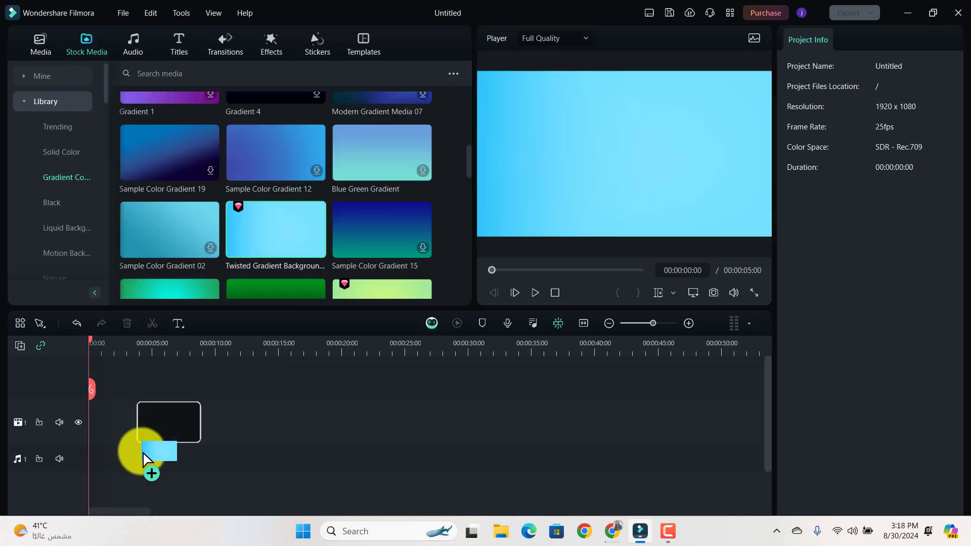
pyautogui.moveTo(137, 451); pyautogui.dragTo(74, 475)
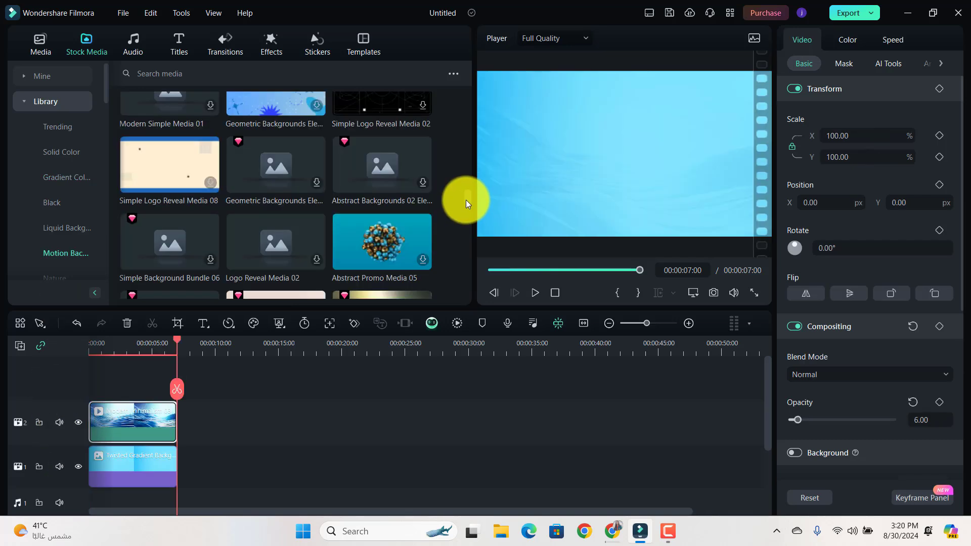
# Search the effects for Sparkles, add Glitter Overlay 10 on track 3 above the backgrounds, and extend it to 7 seconds
pyautogui.scroll(1, 466, 199)
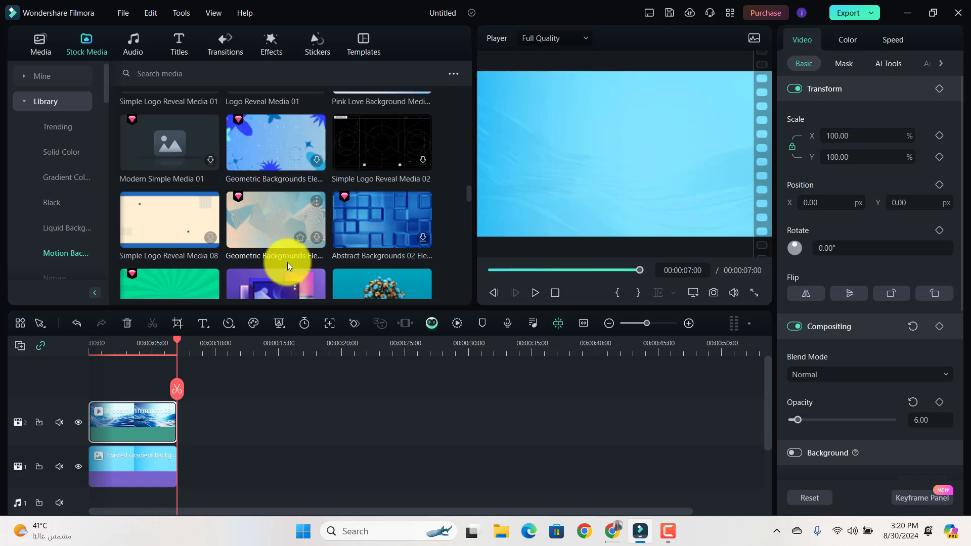
pyautogui.click(276, 56)
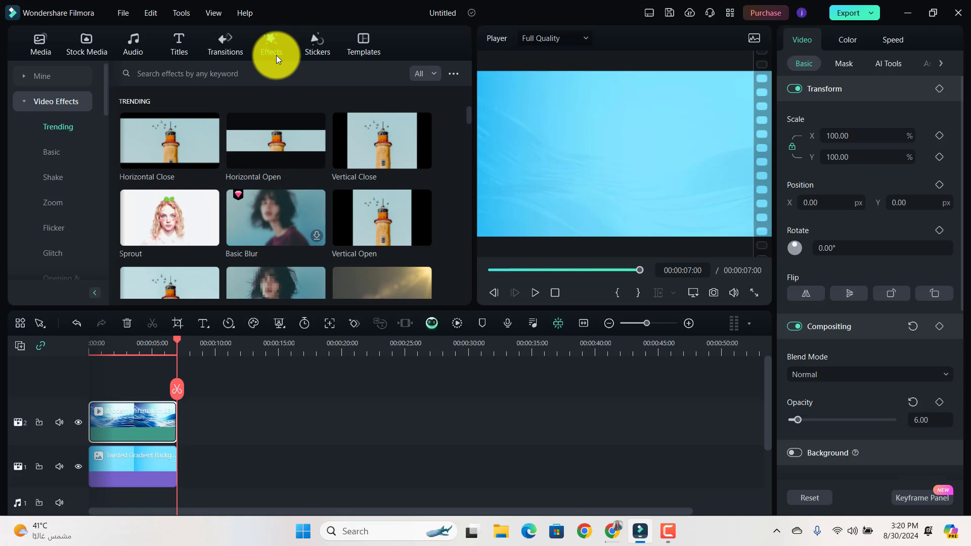
pyautogui.click(264, 73)
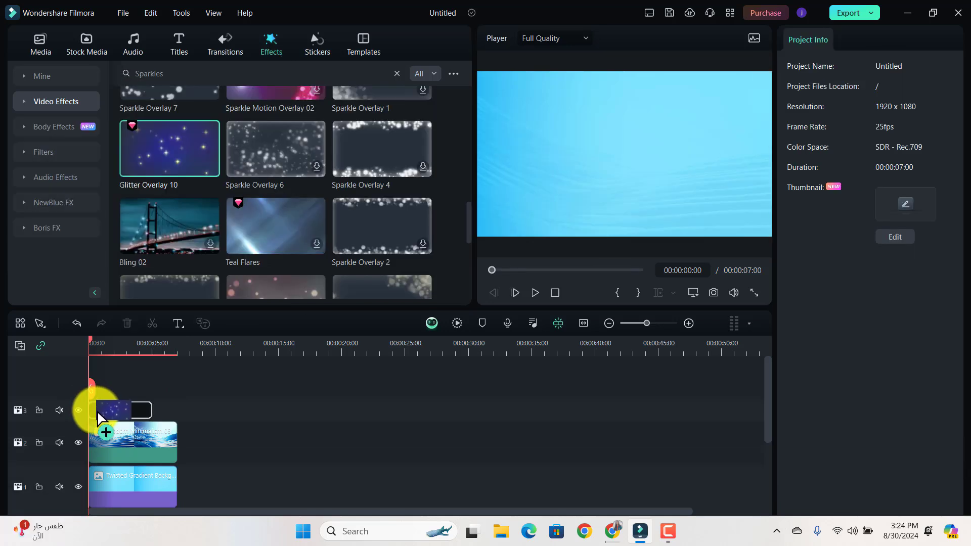
pyautogui.click(98, 407)
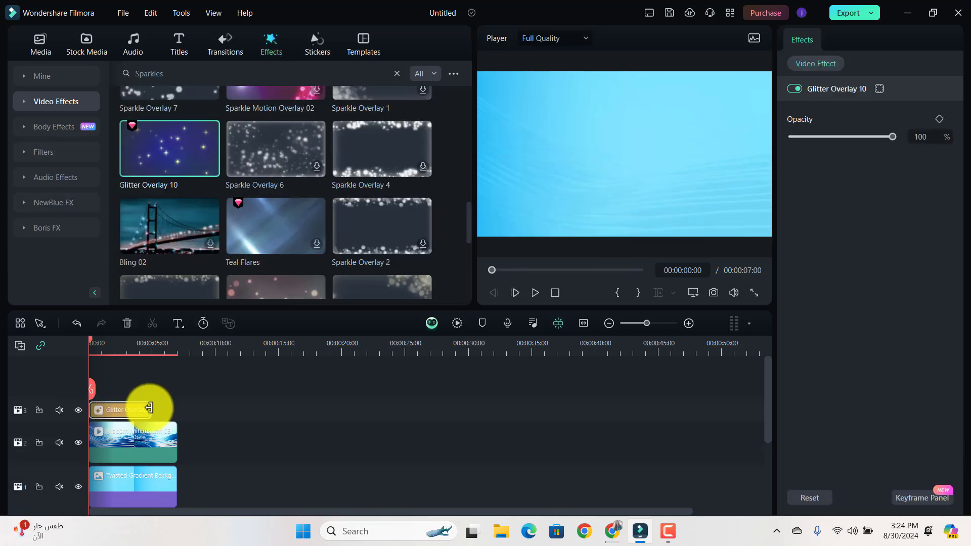
pyautogui.moveTo(149, 408); pyautogui.dragTo(176, 408)
# Set the Glitter Overlay 10 opacity to 19% and play the composition from the start to preview it
pyautogui.press('space')
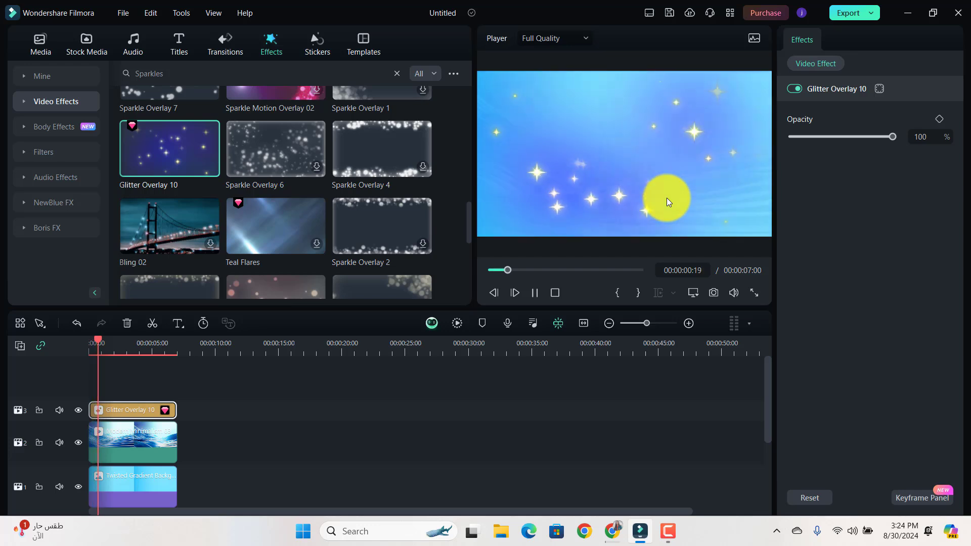
pyautogui.press('space')
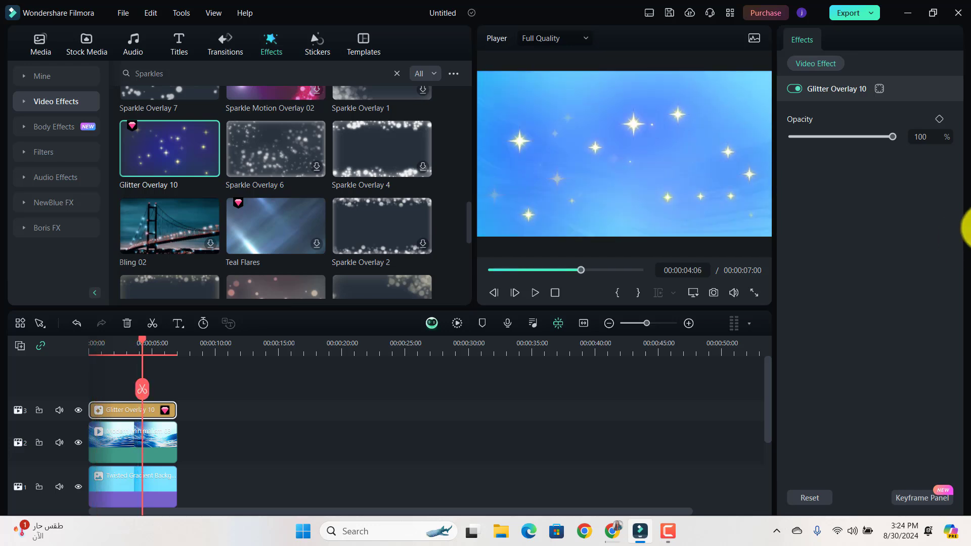
pyautogui.moveTo(832, 137); pyautogui.dragTo(811, 137)
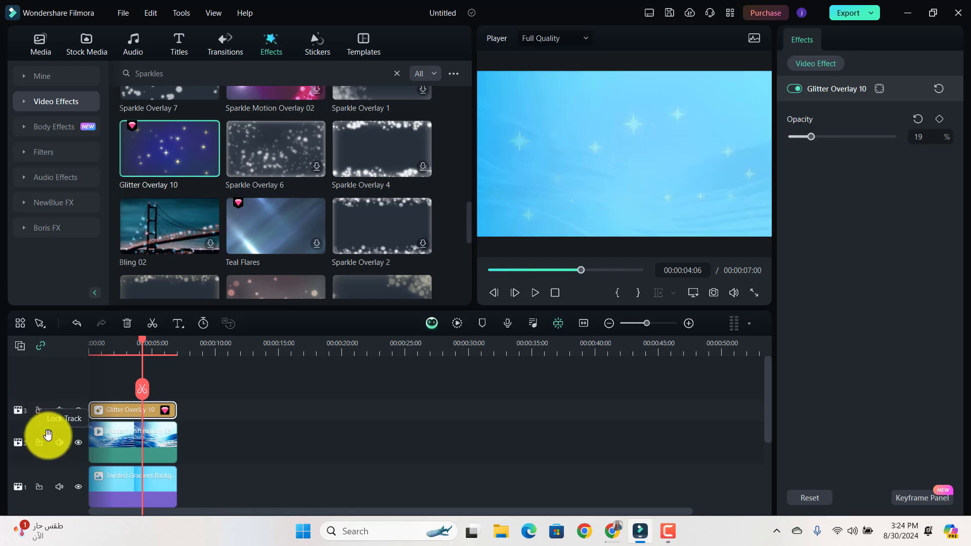
pyautogui.press('space')
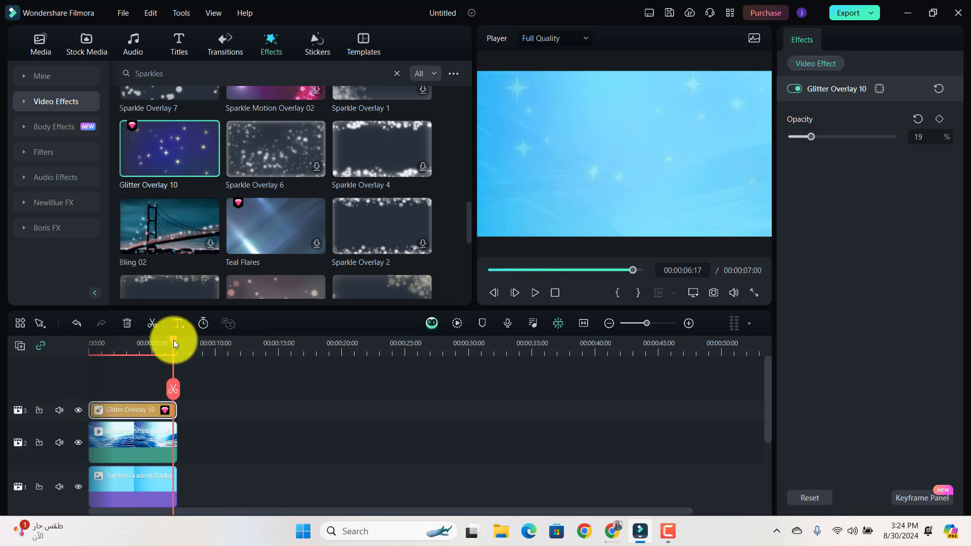
pyautogui.moveTo(174, 340); pyautogui.dragTo(46, 347)
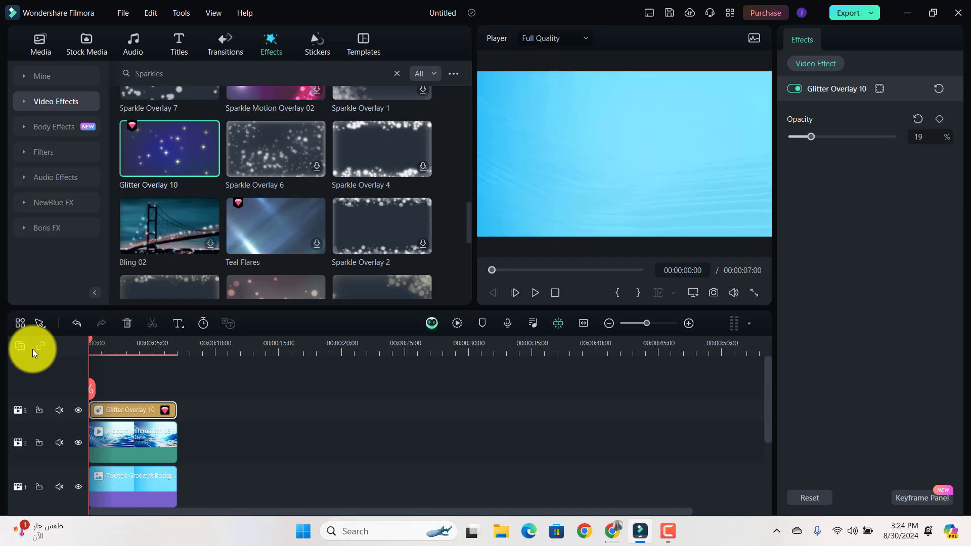
pyautogui.press('space')
# Place the download-removebg-preview image on track 4 at the timeline start and extend it to 00:00:07:00
pyautogui.click(26, 42)
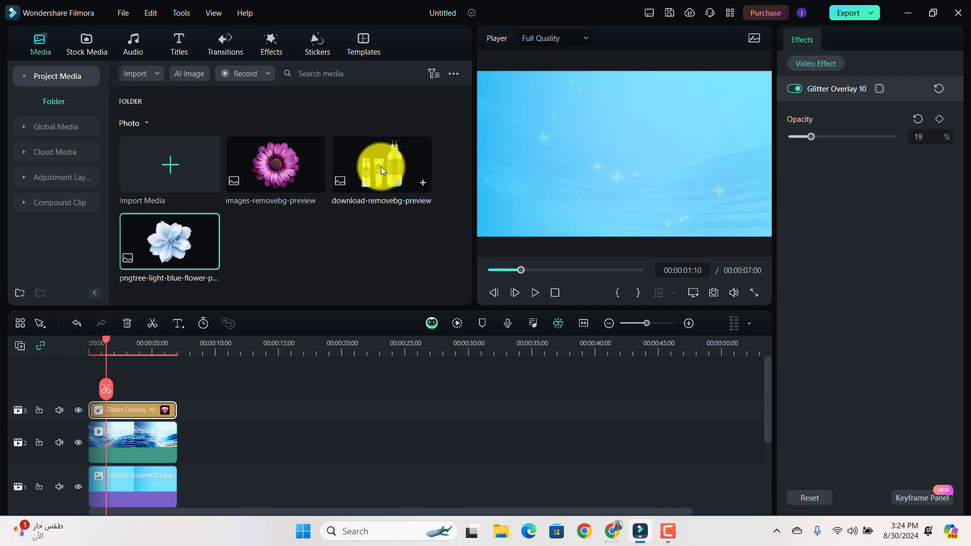
pyautogui.click(663, 324)
pyautogui.click(654, 323)
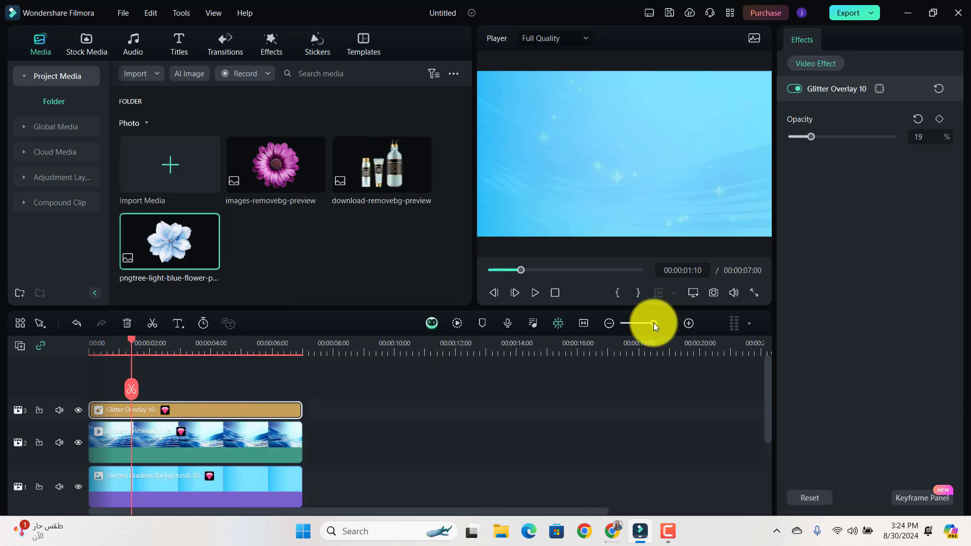
pyautogui.moveTo(654, 323); pyautogui.dragTo(658, 323)
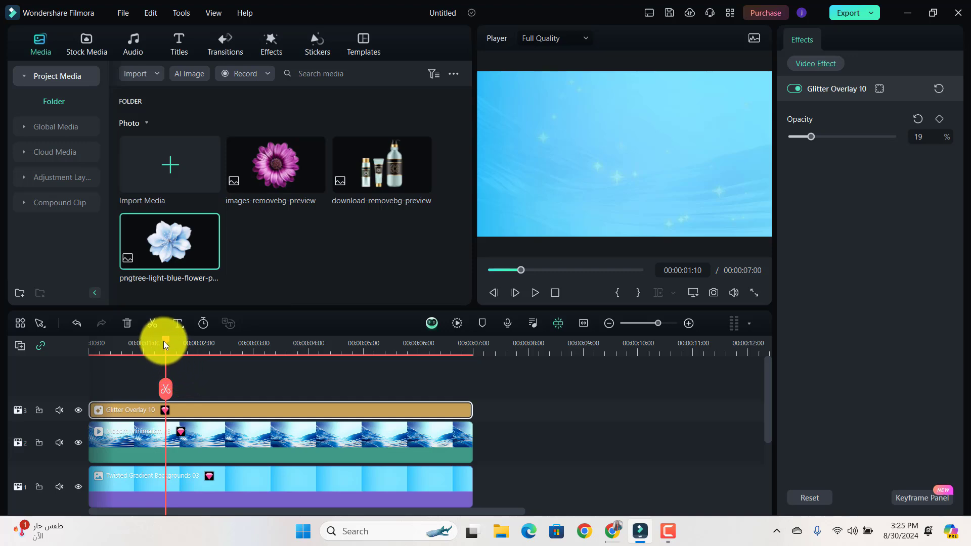
pyautogui.moveTo(163, 342); pyautogui.dragTo(14, 342)
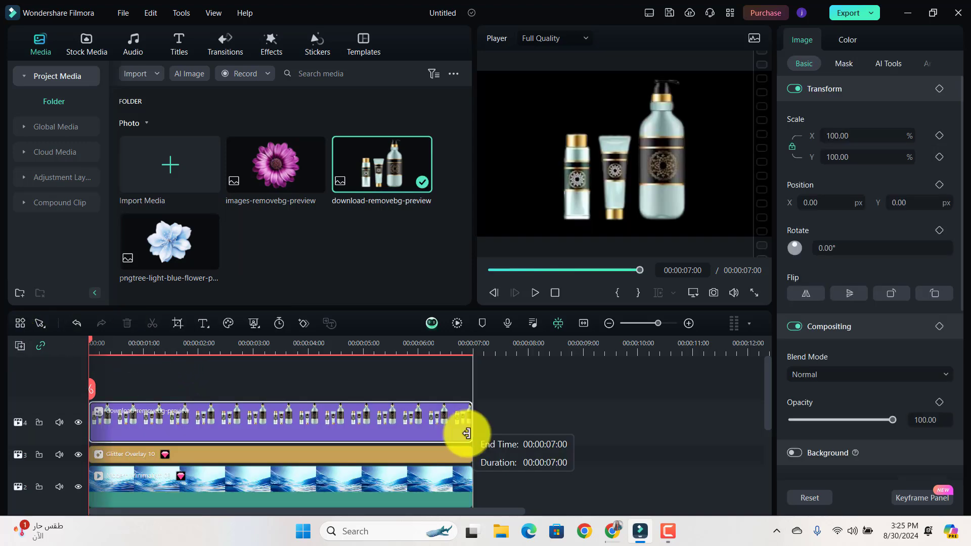
pyautogui.moveTo(466, 433); pyautogui.dragTo(466, 433)
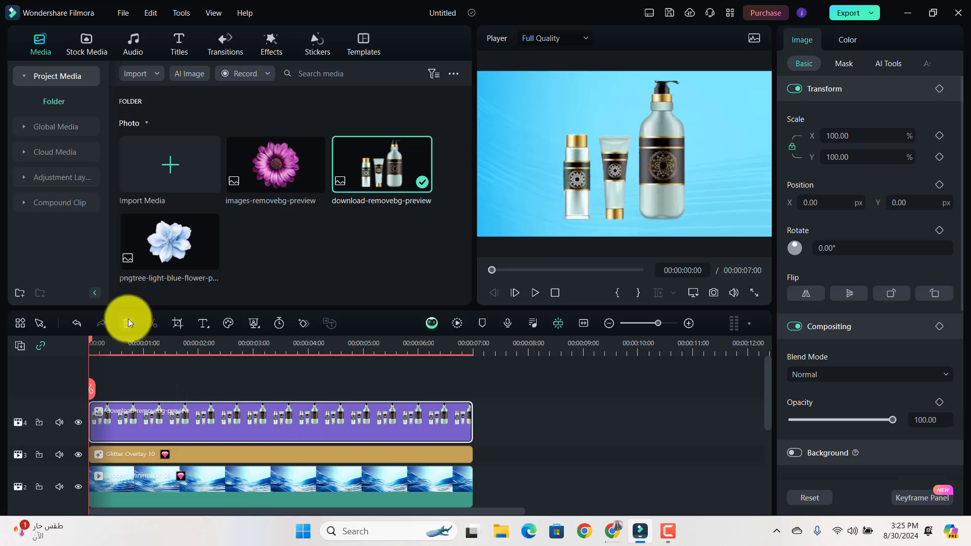
# Crop the product image with a Custom ratio to only the large pump bottle, 96 x 224
pyautogui.click(177, 323)
pyautogui.click(187, 409)
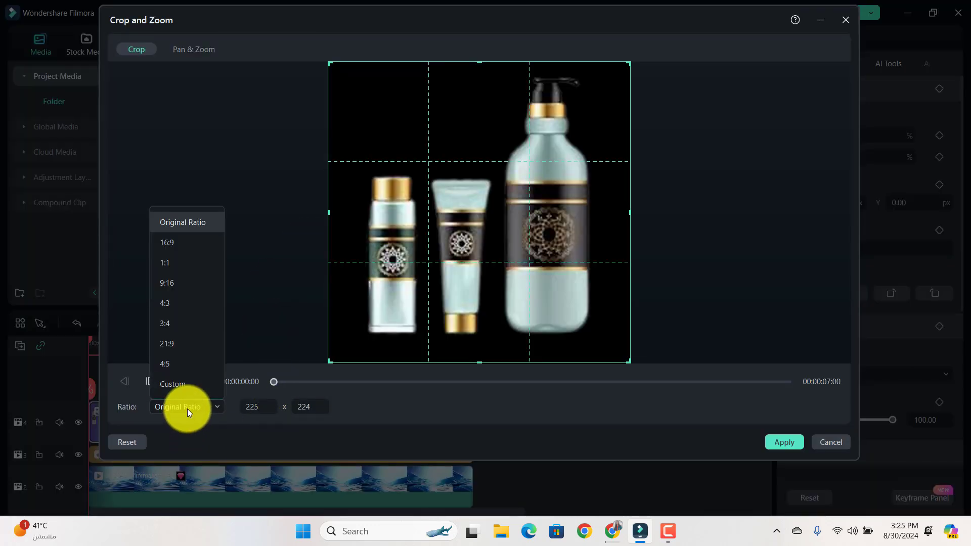
pyautogui.click(177, 383)
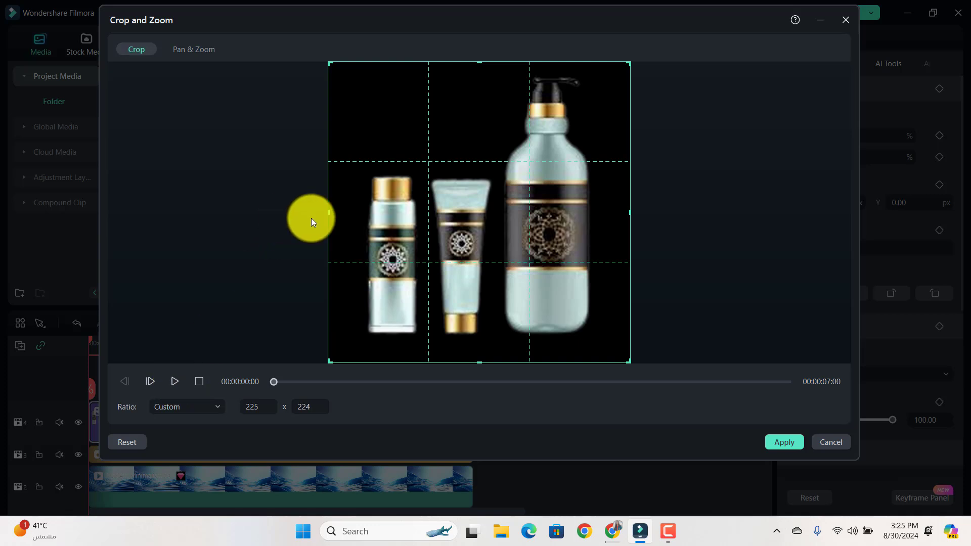
pyautogui.moveTo(328, 213); pyautogui.dragTo(501, 238)
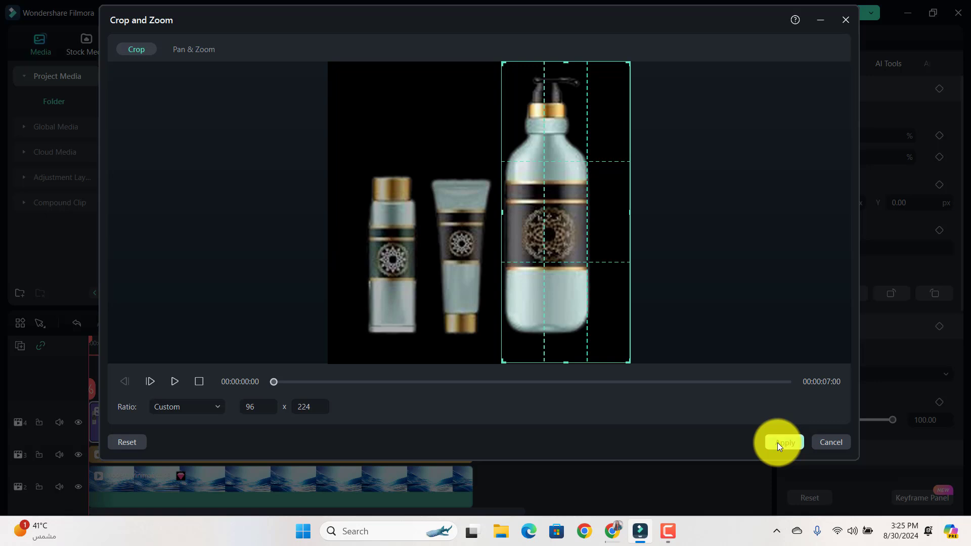
pyautogui.click(778, 442)
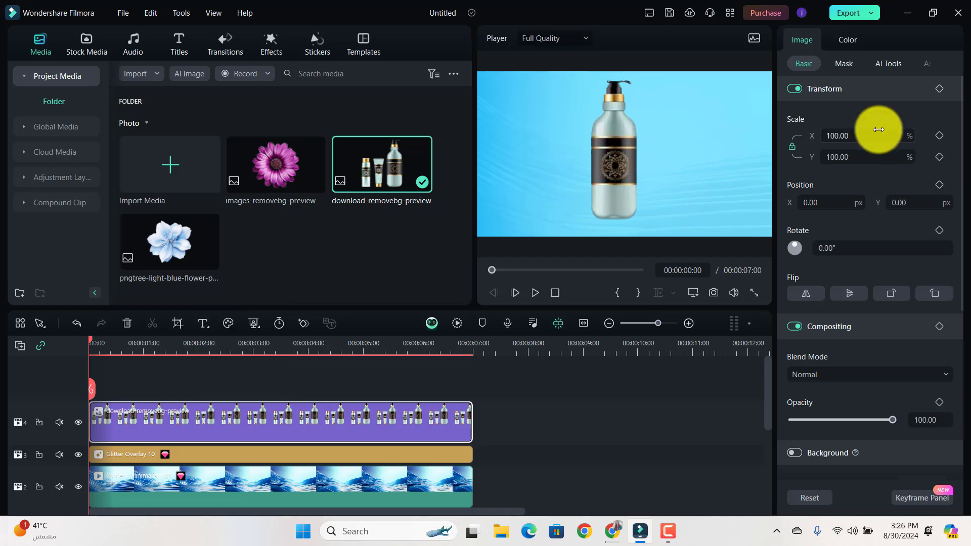
# Set the bottle's position to X 716, Y -620 px and its scale to 12% so it starts below the frame
pyautogui.moveTo(824, 203)
pyautogui.mouseDown()
pyautogui.moveTo(834, 205)
pyautogui.moveTo(818, 203)
pyautogui.mouseUp()
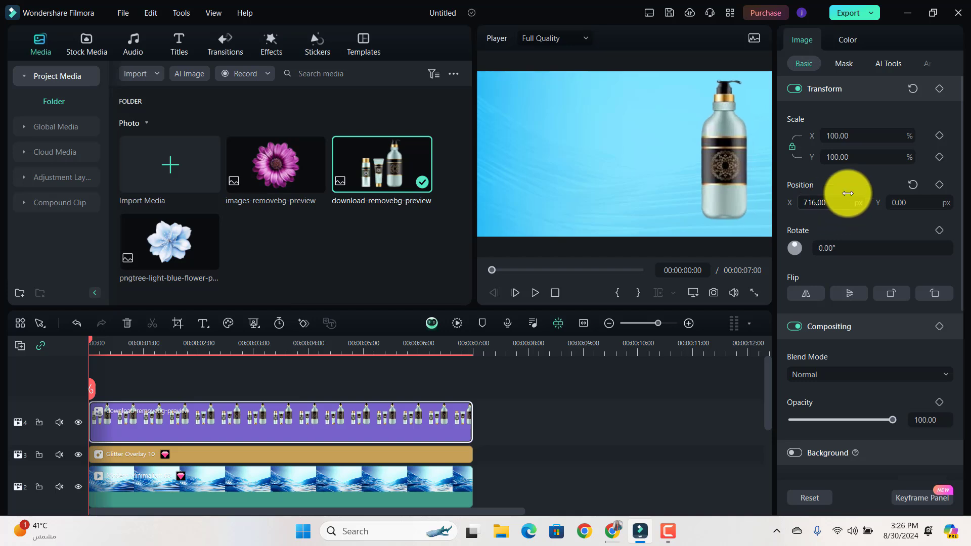
pyautogui.moveTo(879, 136); pyautogui.dragTo(879, 137)
pyautogui.moveTo(910, 203)
pyautogui.mouseDown()
pyautogui.moveTo(893, 206)
pyautogui.moveTo(910, 205)
pyautogui.mouseUp()
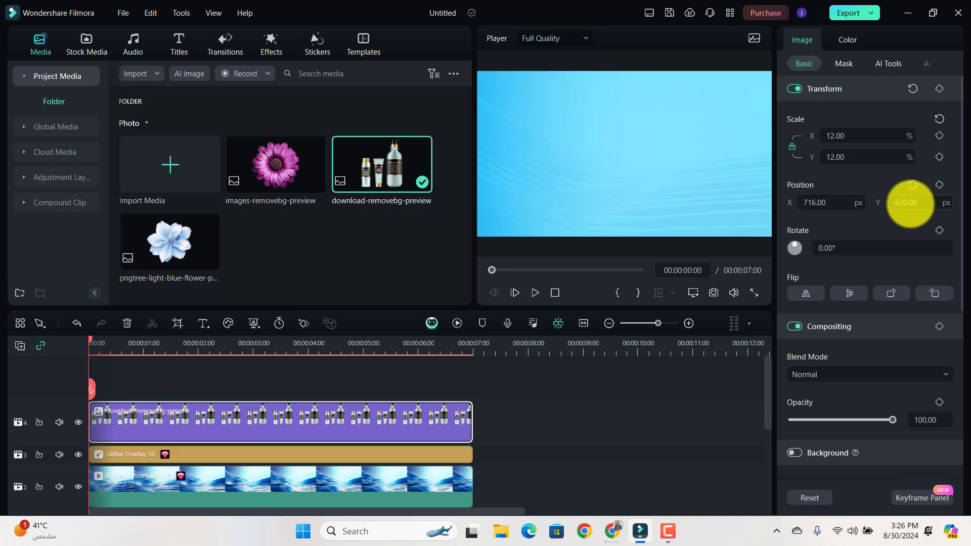
# Add a Transform keyframe to the bottle image at 00:00:00:05
pyautogui.click(93, 339)
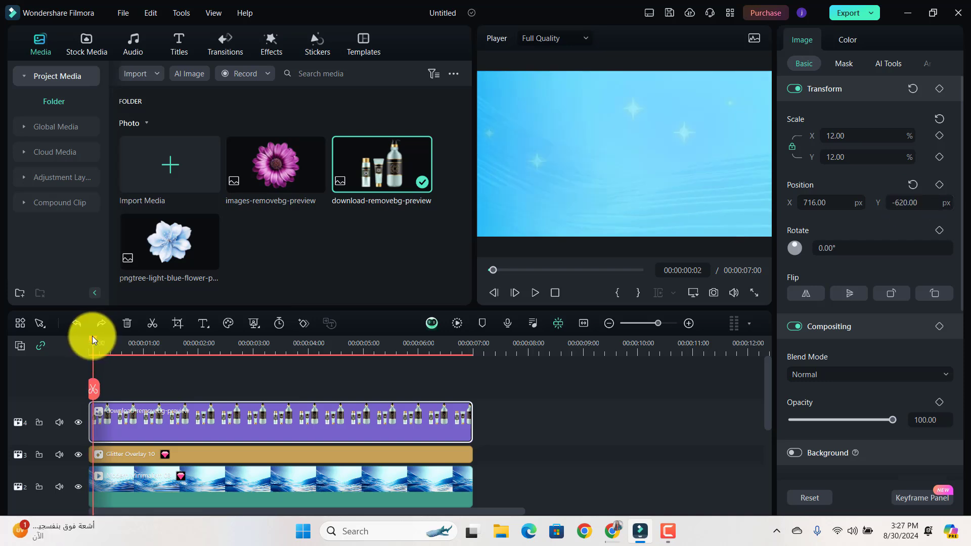
pyautogui.moveTo(92, 335); pyautogui.dragTo(100, 343)
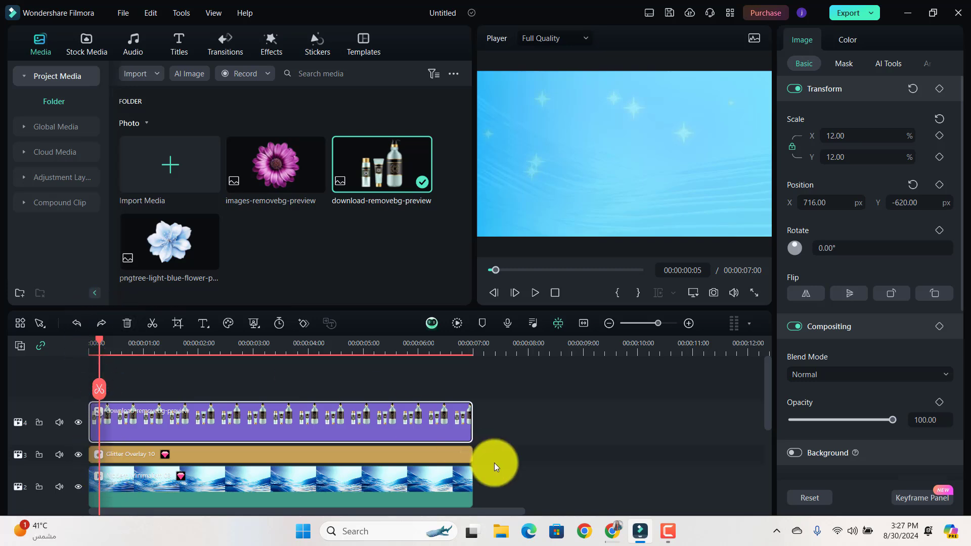
pyautogui.click(939, 88)
# At 00:00:00:07, keyframe the bottle's Y position to -225 px and its scale to 70%
pyautogui.moveTo(101, 339); pyautogui.dragTo(104, 339)
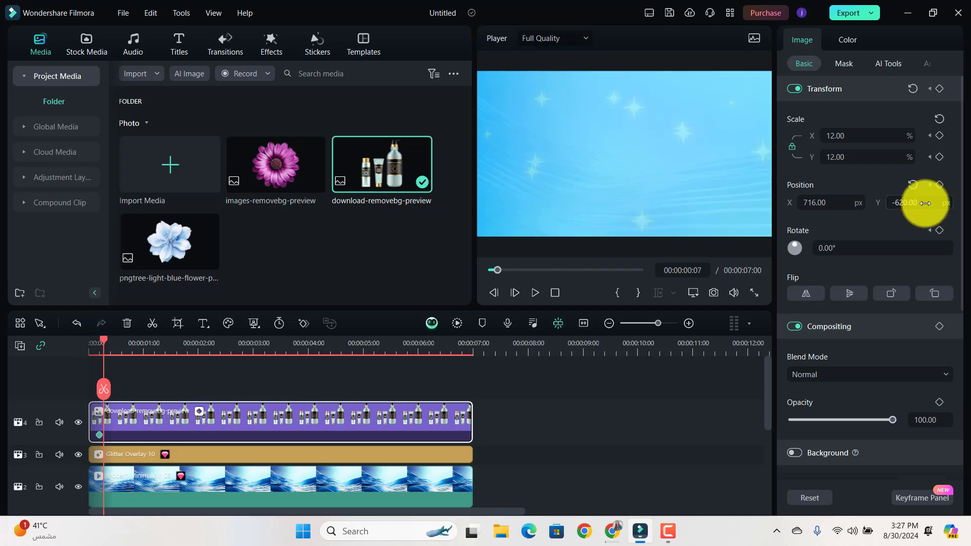
pyautogui.moveTo(925, 202); pyautogui.dragTo(926, 204)
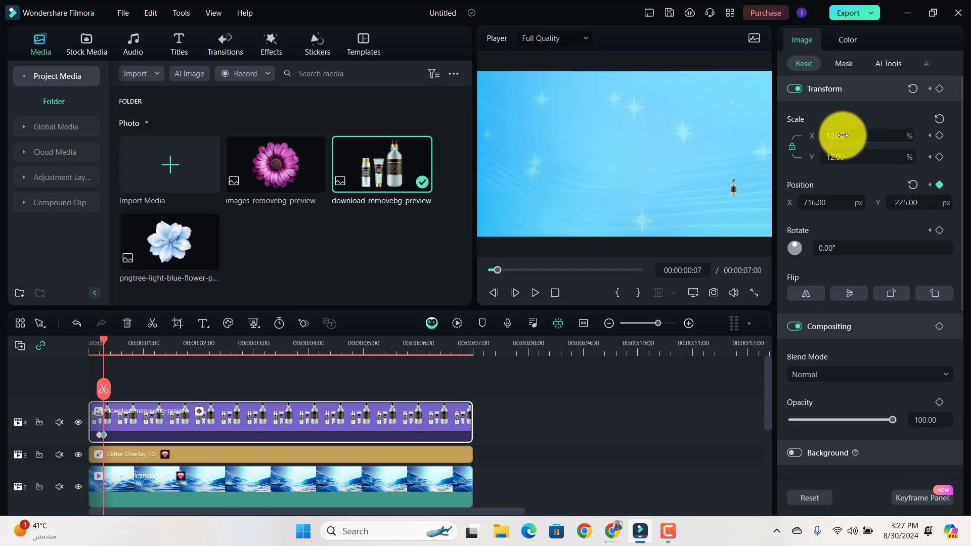
pyautogui.moveTo(842, 135); pyautogui.dragTo(843, 135)
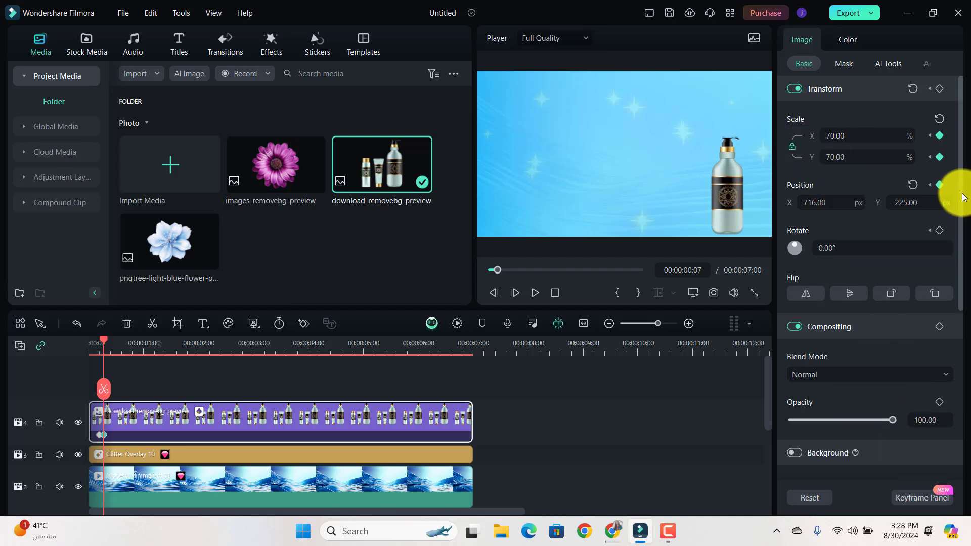
# Enable Drop Shadow on the bottle, try the Soft and Projection types, and choose Tiled
pyautogui.moveTo(960, 195); pyautogui.dragTo(959, 390)
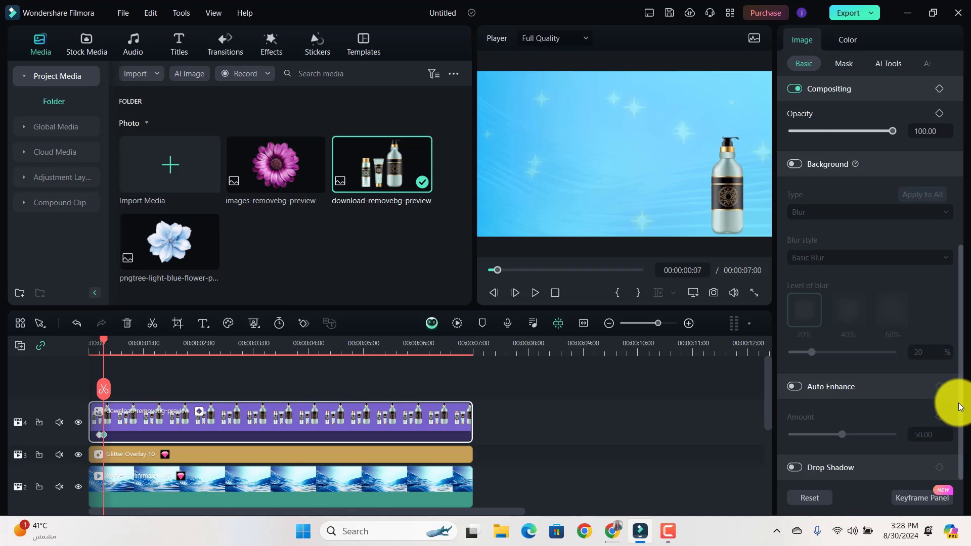
pyautogui.click(795, 468)
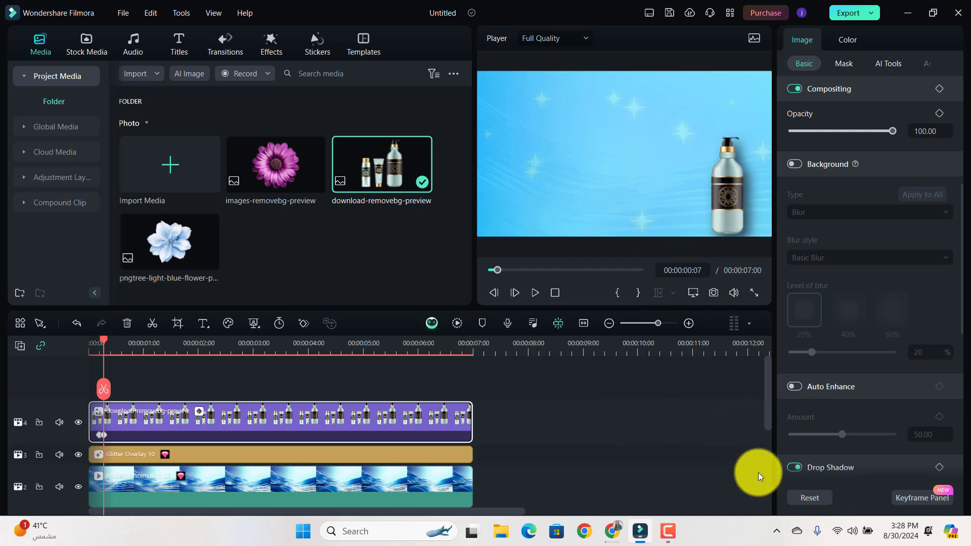
pyautogui.scroll(-5, 956, 303)
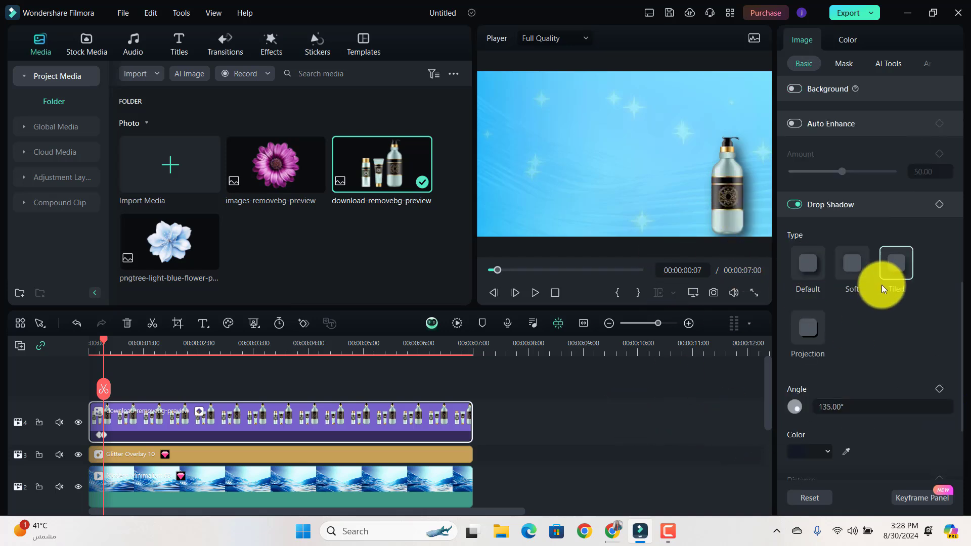
pyautogui.click(847, 269)
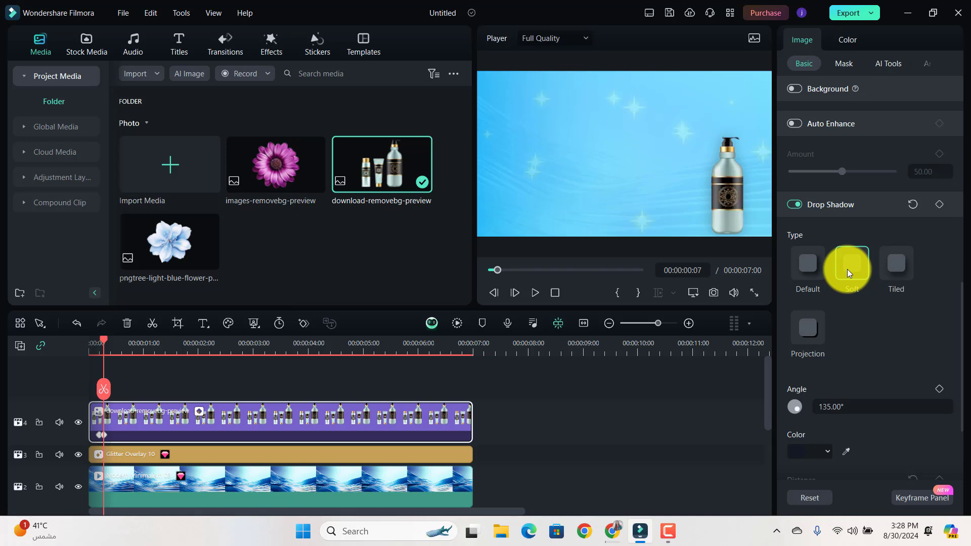
pyautogui.click(896, 267)
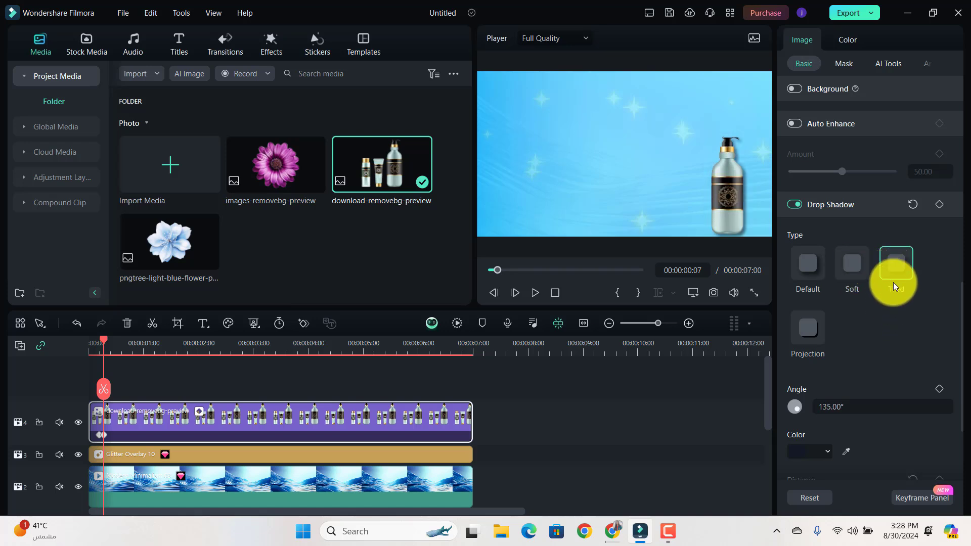
pyautogui.click(808, 333)
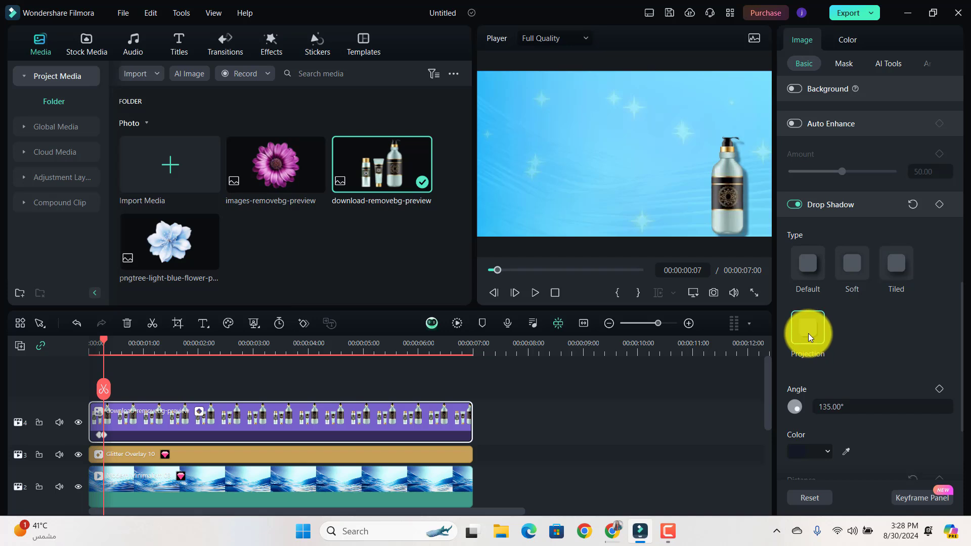
pyautogui.click(903, 269)
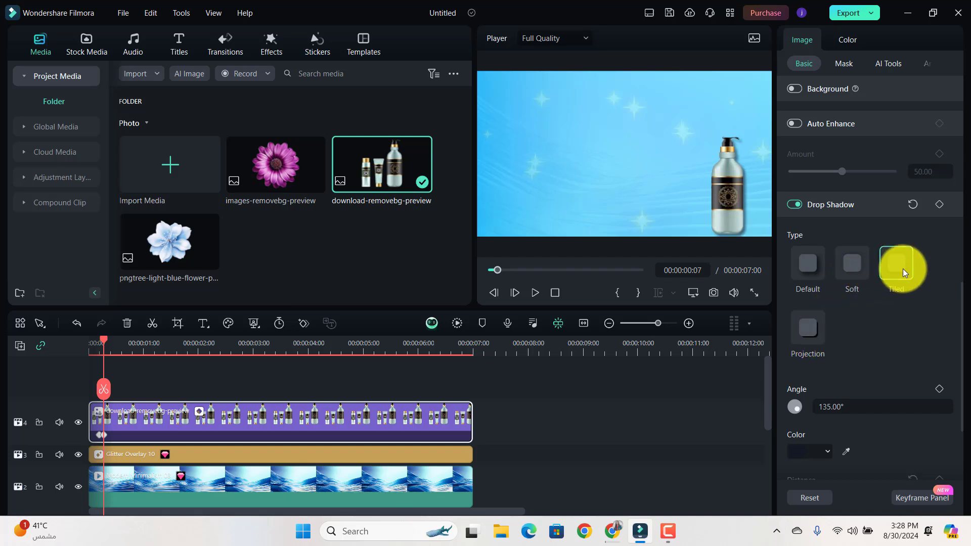
# Try the Default and Soft drop shadow types on the bottle, and switch back to Tiled
pyautogui.click(802, 270)
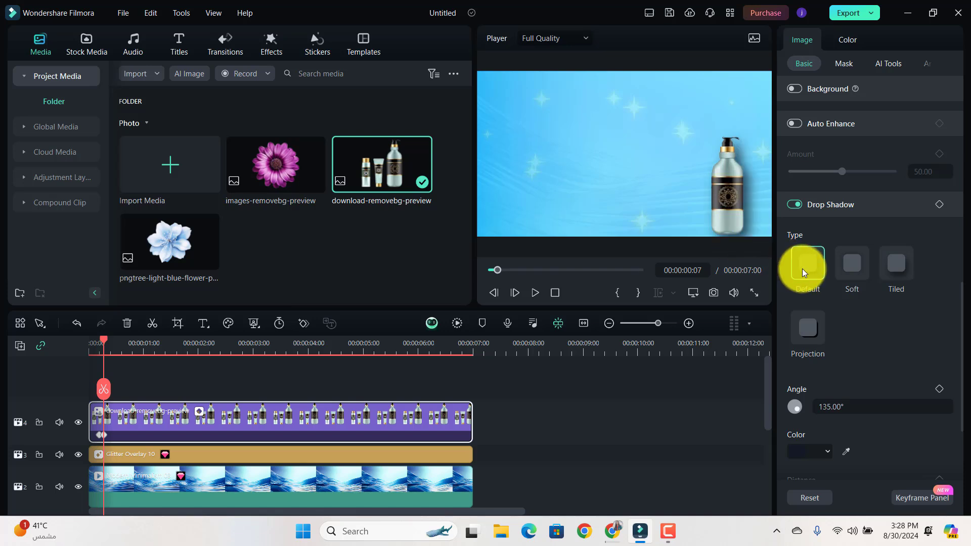
pyautogui.click(839, 272)
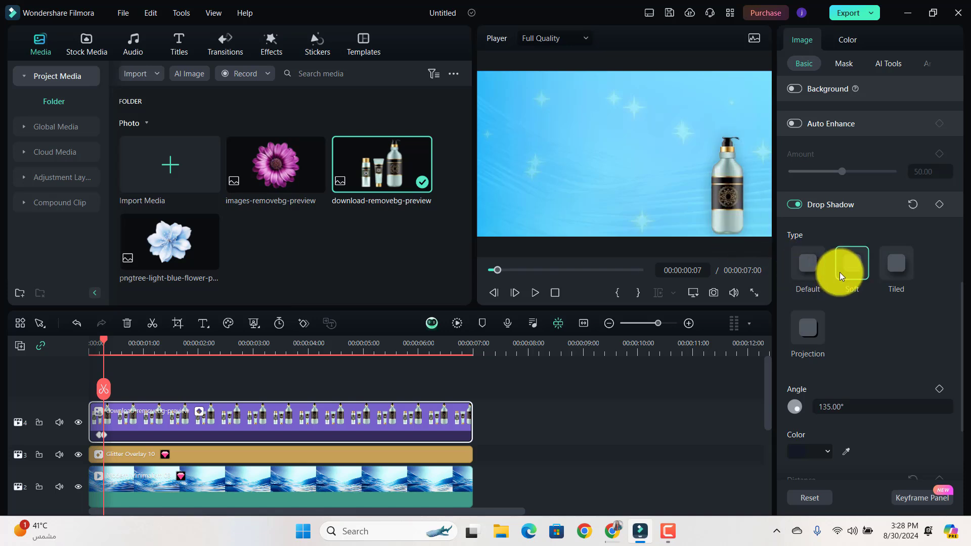
pyautogui.click(904, 272)
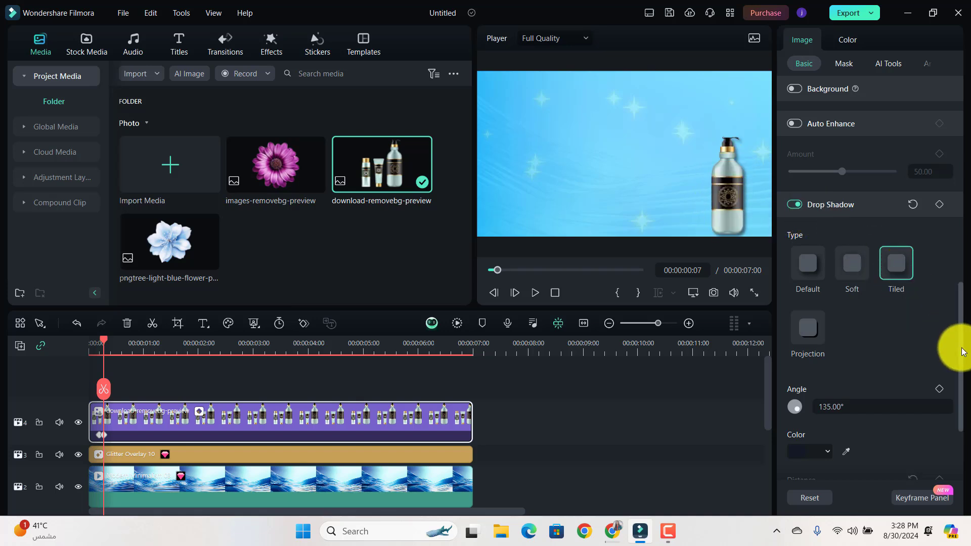
# Keyframe the bottle's rotation to 21° at 00:00:00:07 and to -3° at 00:00:00:12
pyautogui.moveTo(954, 310); pyautogui.dragTo(936, 141)
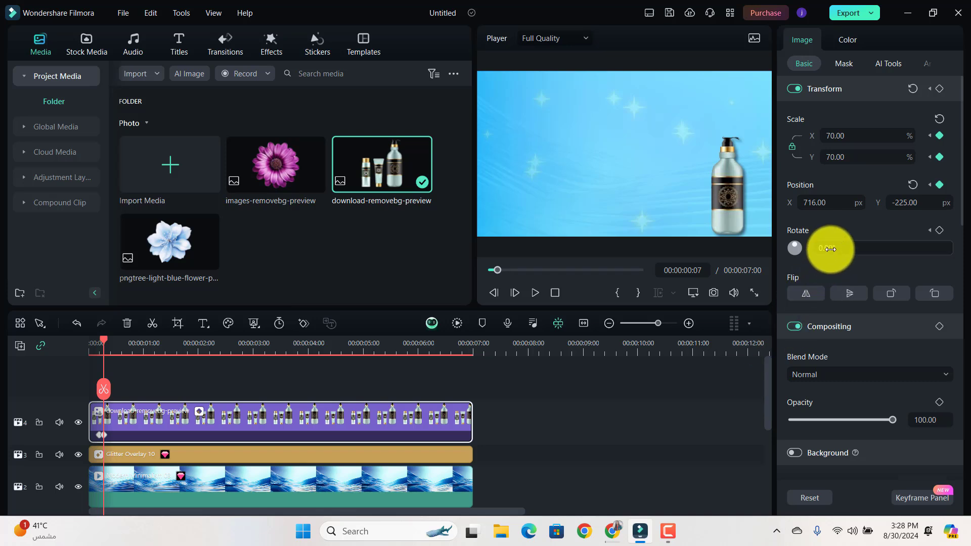
pyautogui.moveTo(831, 249); pyautogui.dragTo(841, 249)
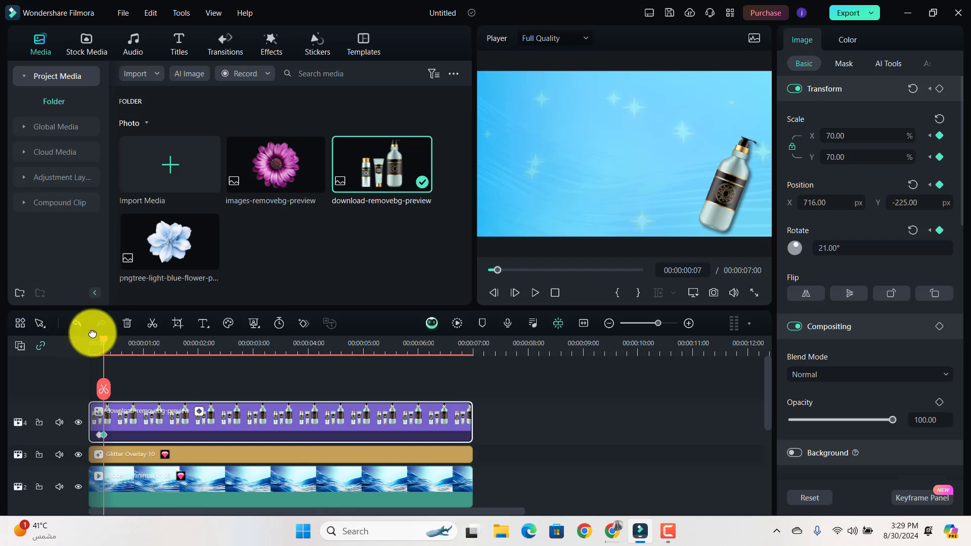
pyautogui.moveTo(103, 338); pyautogui.dragTo(115, 338)
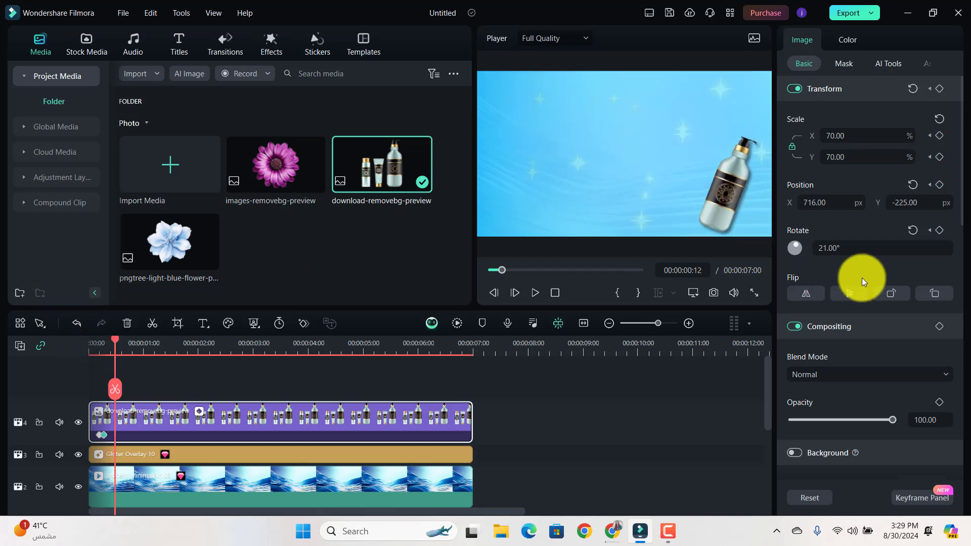
pyautogui.moveTo(900, 252); pyautogui.dragTo(899, 250)
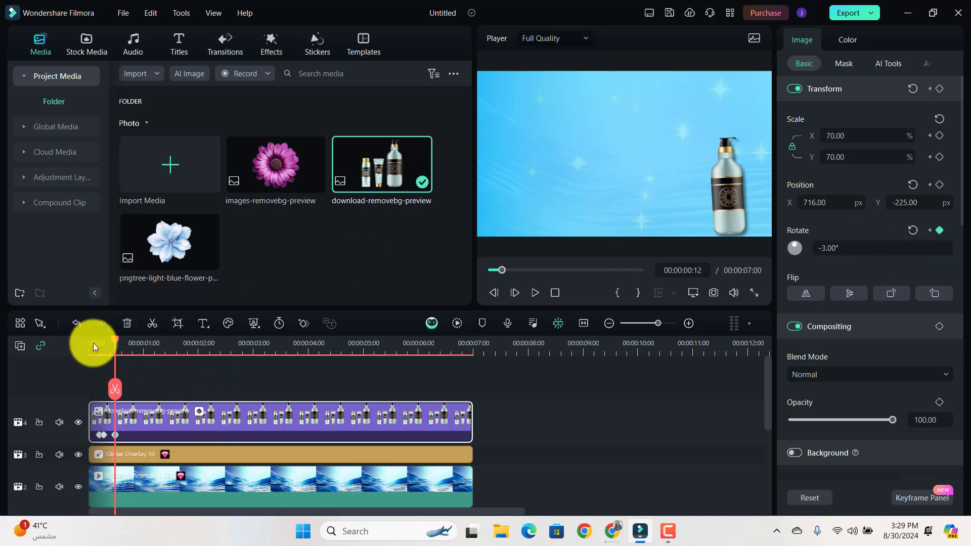
# Preview the wobble, and move the -3° keyframe to about 3 seconds and the 21° keyframe to about 1.5 seconds
pyautogui.press('space')
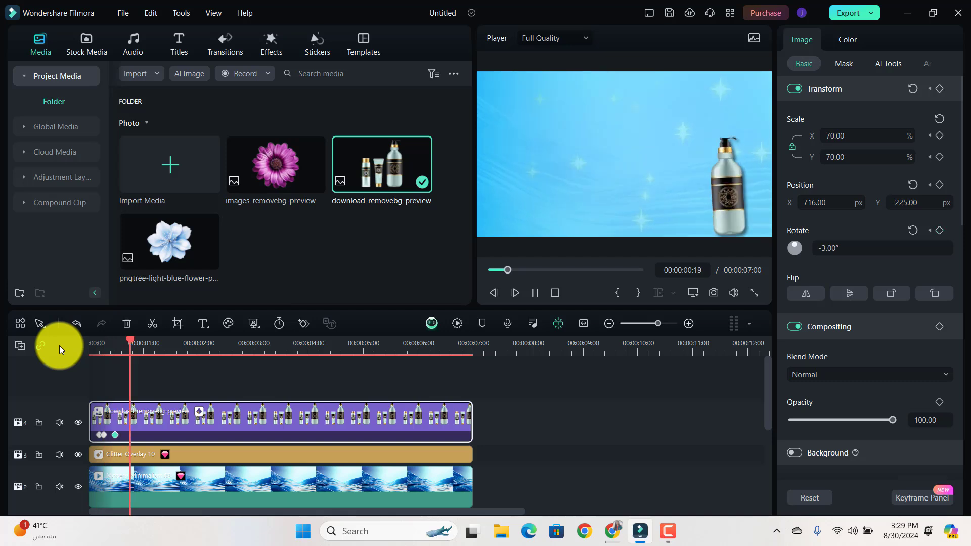
pyautogui.press('space')
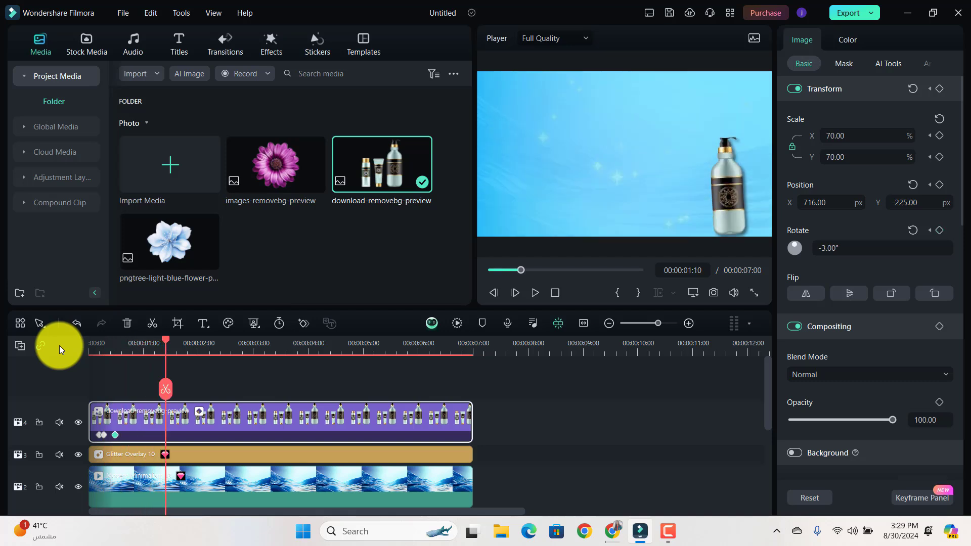
pyautogui.click(114, 435)
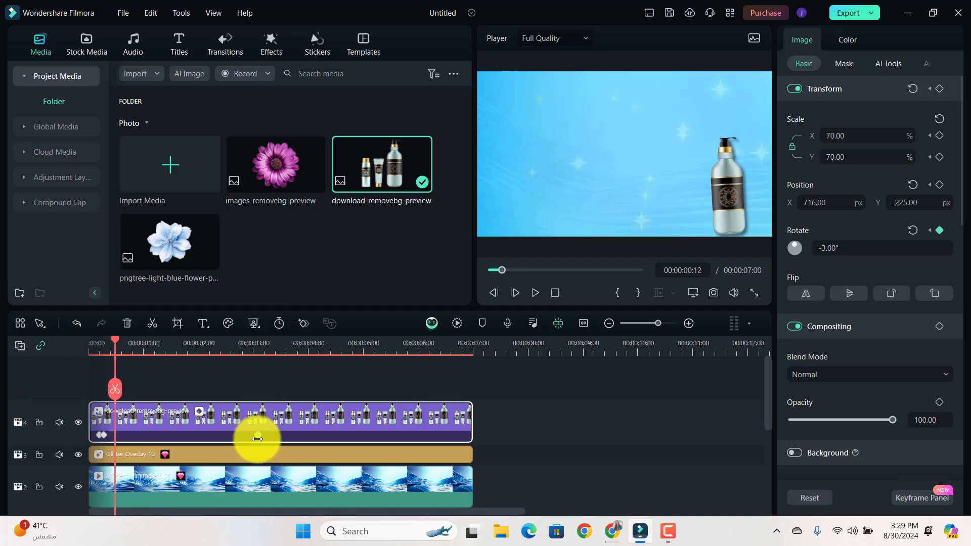
pyautogui.click(258, 435)
pyautogui.click(102, 436)
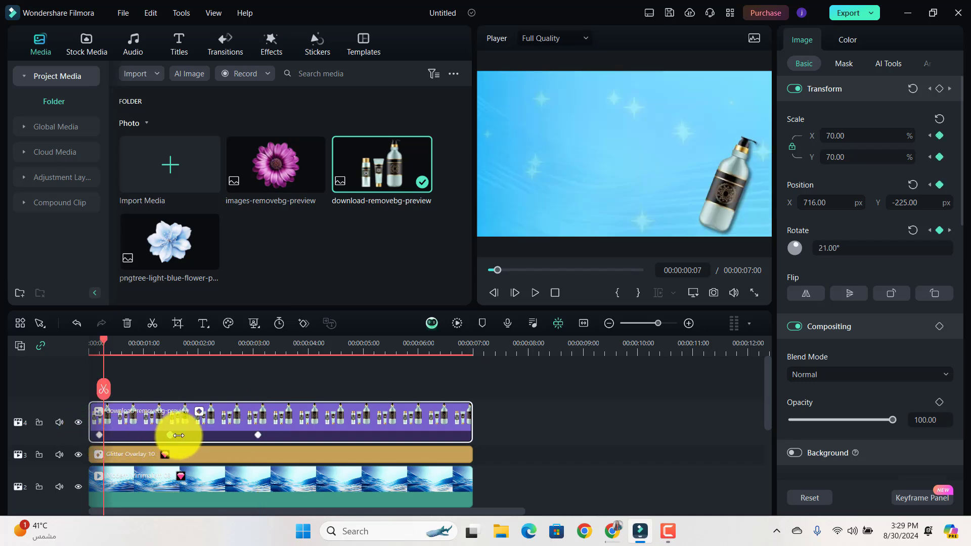
pyautogui.moveTo(178, 435); pyautogui.dragTo(225, 436)
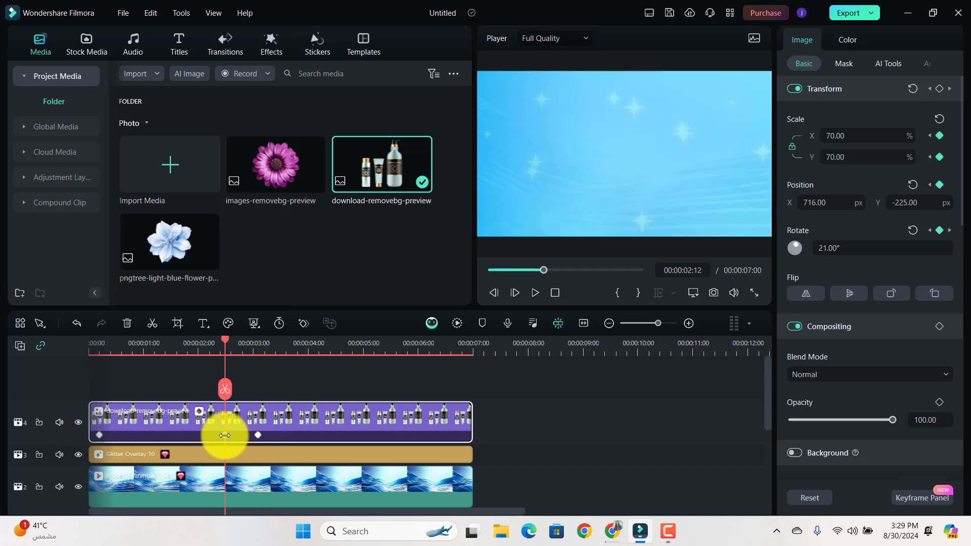
pyautogui.moveTo(225, 339); pyautogui.dragTo(1, 334)
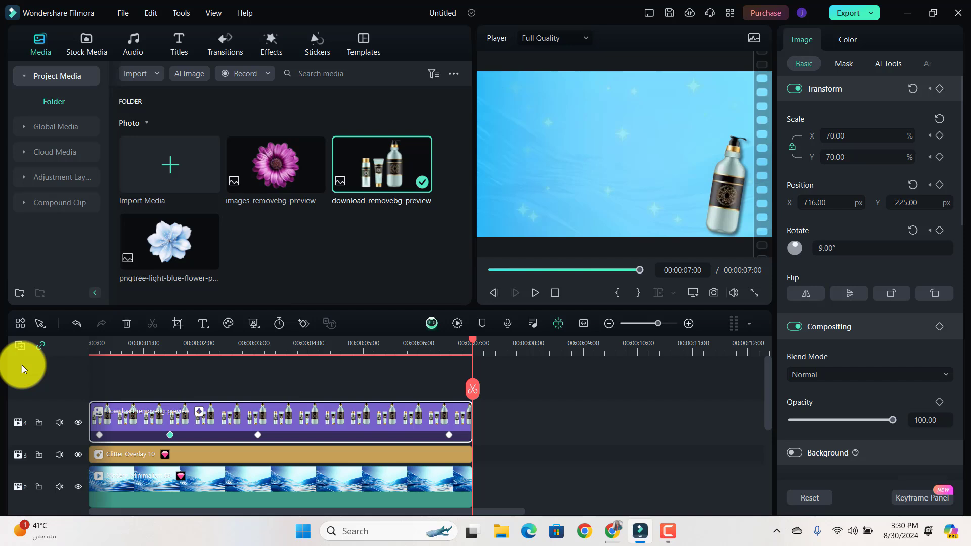
# Place the download-removebg-preview image on a new track above the bottle and extend its clip to 7 seconds
pyautogui.moveTo(372, 150); pyautogui.dragTo(78, 403)
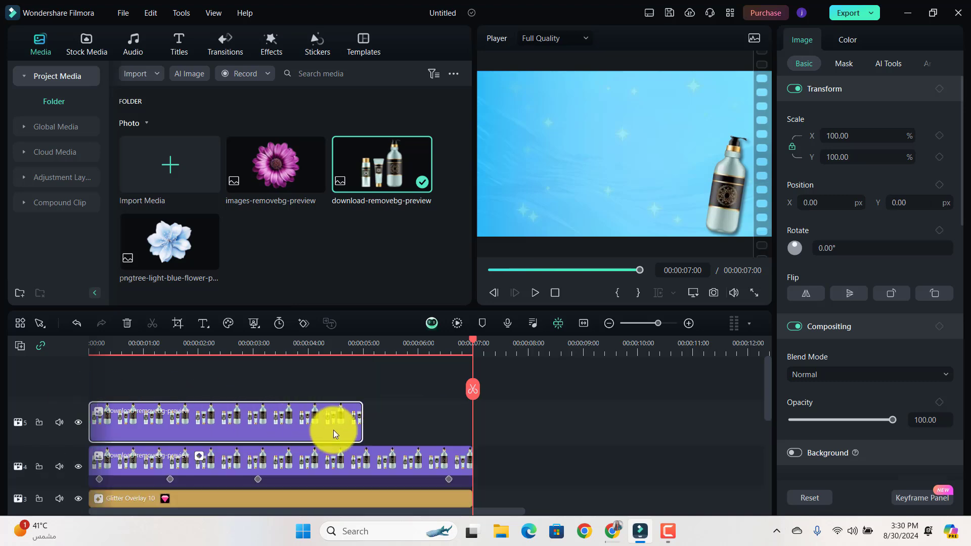
pyautogui.click(447, 341)
pyautogui.moveTo(364, 422); pyautogui.dragTo(464, 418)
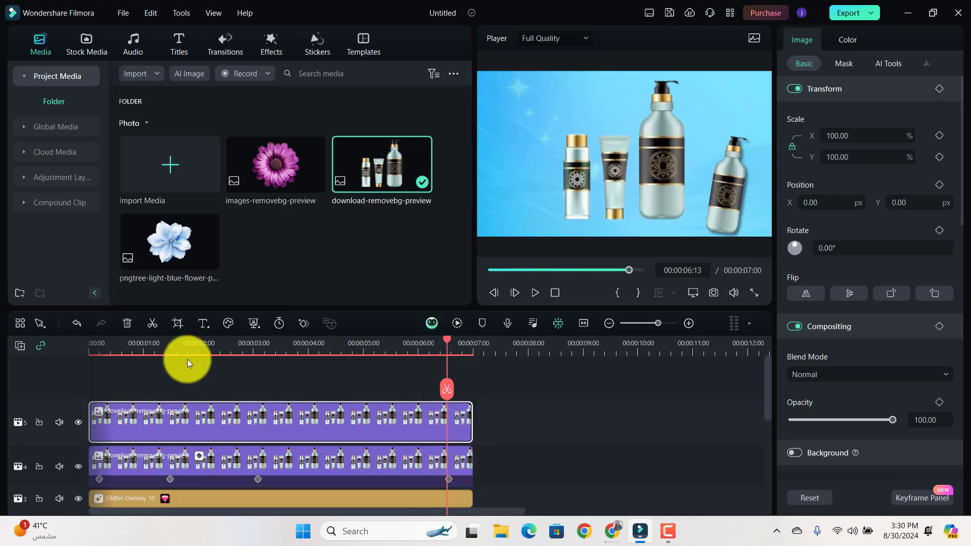
# Crop the new image to only the middle tube, at a custom size of 54 x 224
pyautogui.click(178, 323)
pyautogui.click(195, 406)
pyautogui.click(188, 364)
pyautogui.moveTo(630, 213); pyautogui.dragTo(499, 217)
pyautogui.moveTo(329, 211); pyautogui.dragTo(425, 214)
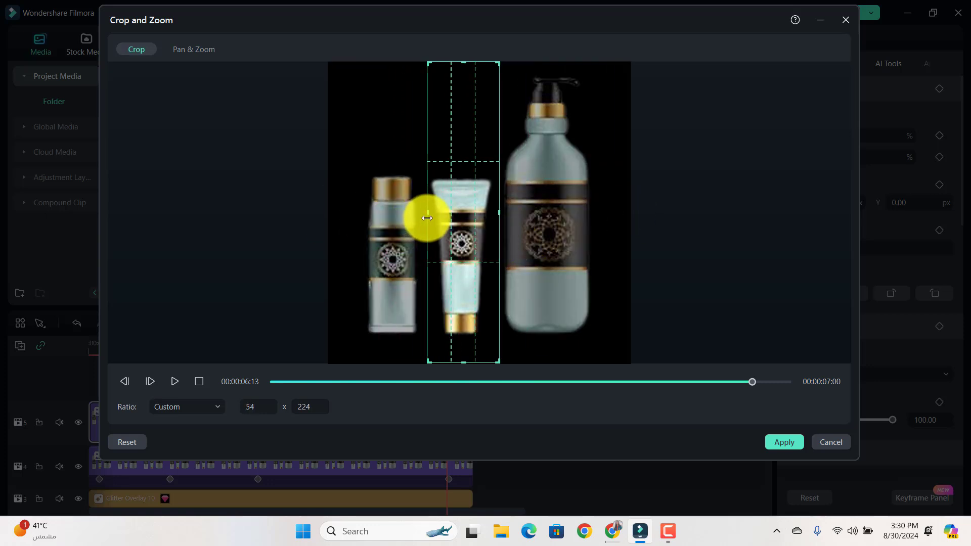
pyautogui.click(784, 443)
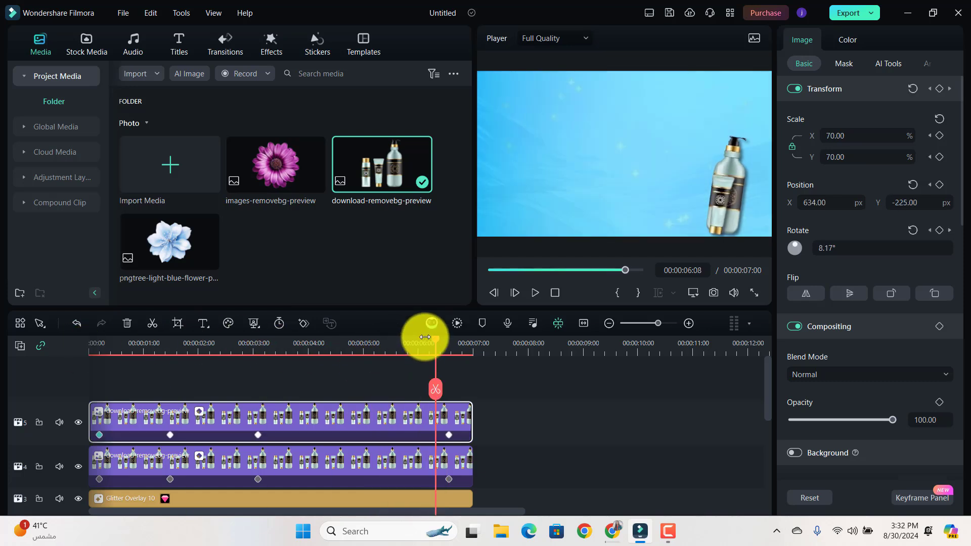
# Set the tube's X position to 454 px at its 00:00:00:05 keyframe and preview the animation from the start
pyautogui.moveTo(434, 341); pyautogui.dragTo(246, 342)
pyautogui.click(111, 401)
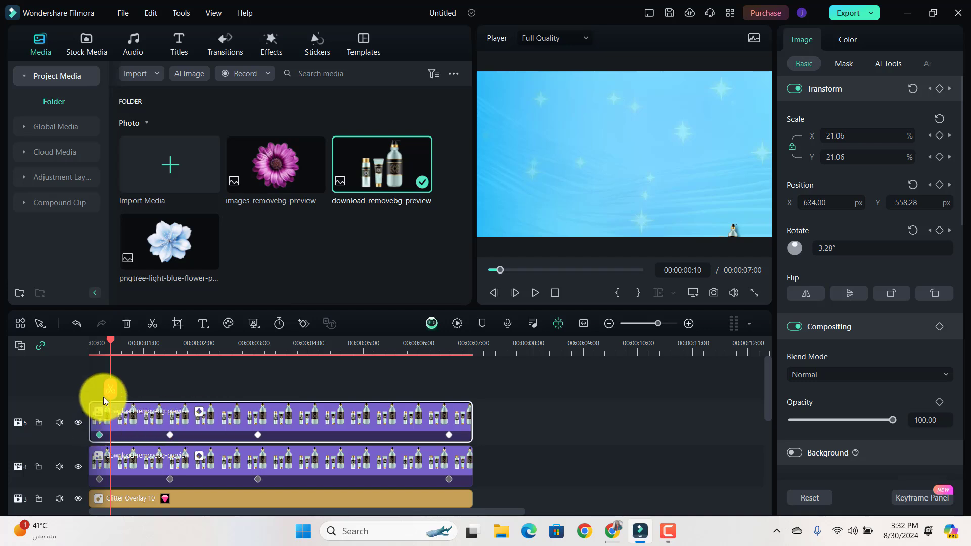
pyautogui.moveTo(111, 341); pyautogui.dragTo(100, 449)
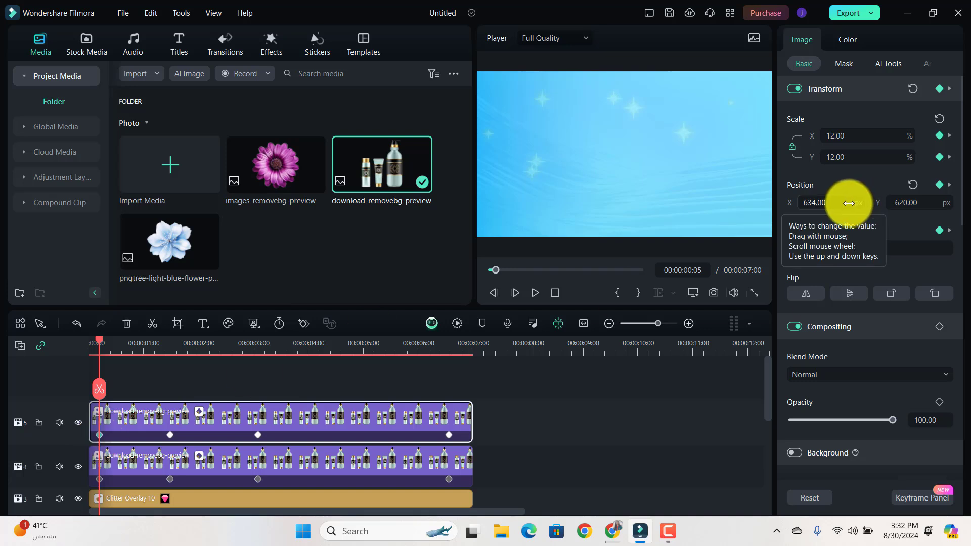
pyautogui.moveTo(851, 203); pyautogui.dragTo(850, 204)
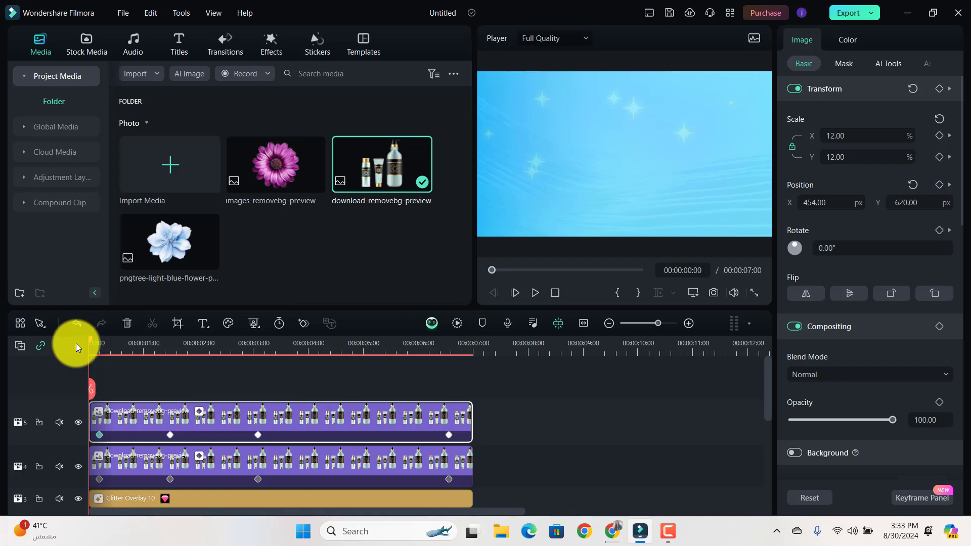
pyautogui.press('space')
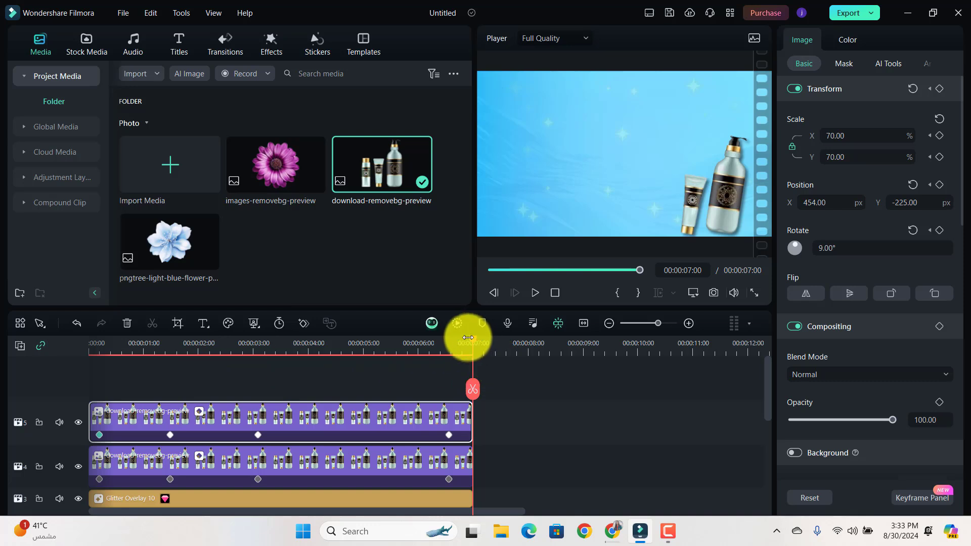
# Set the tube's rotation to -9° at the last keyframe, 00:00:06:14, and play the animation from the start
pyautogui.moveTo(475, 342); pyautogui.dragTo(449, 356)
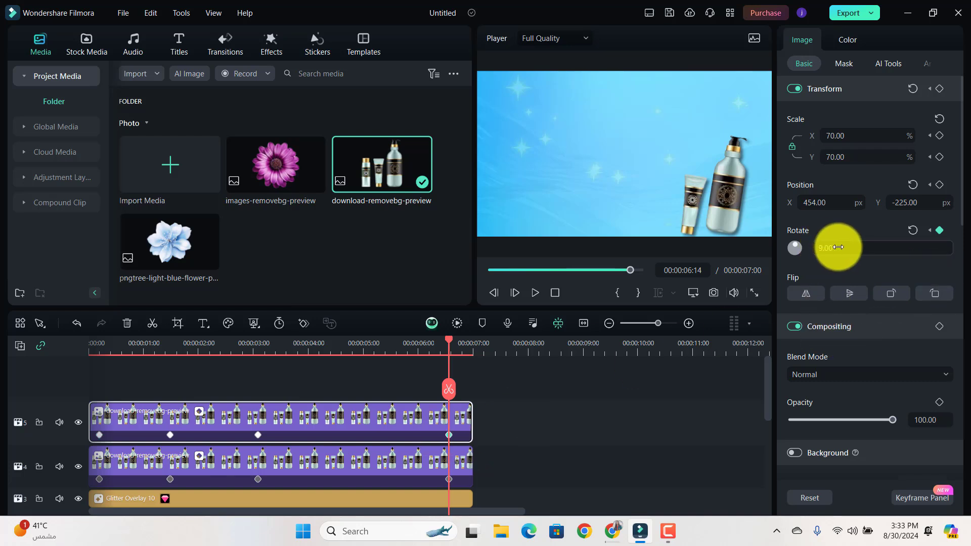
pyautogui.moveTo(837, 247)
pyautogui.mouseDown()
pyautogui.moveTo(829, 247)
pyautogui.moveTo(838, 248)
pyautogui.mouseUp()
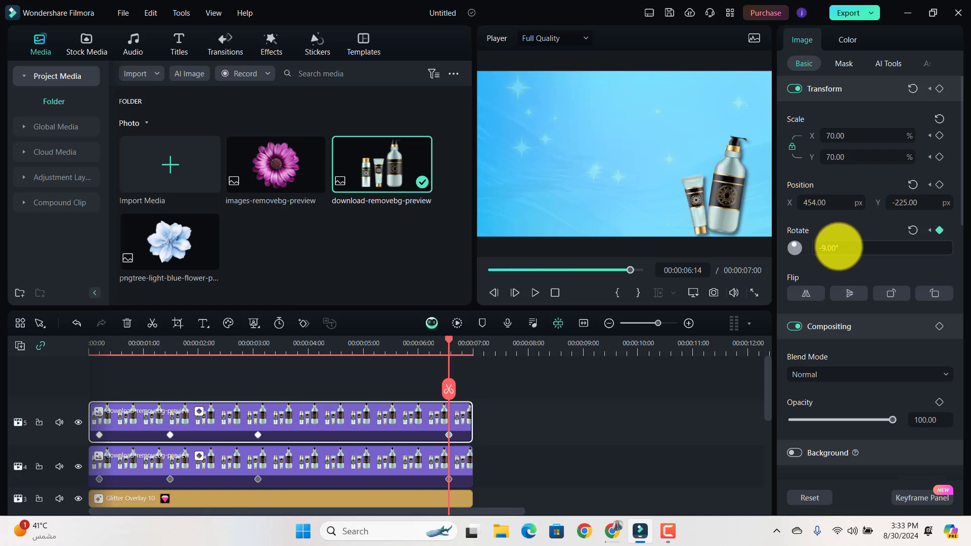
pyautogui.moveTo(838, 247); pyautogui.dragTo(838, 247)
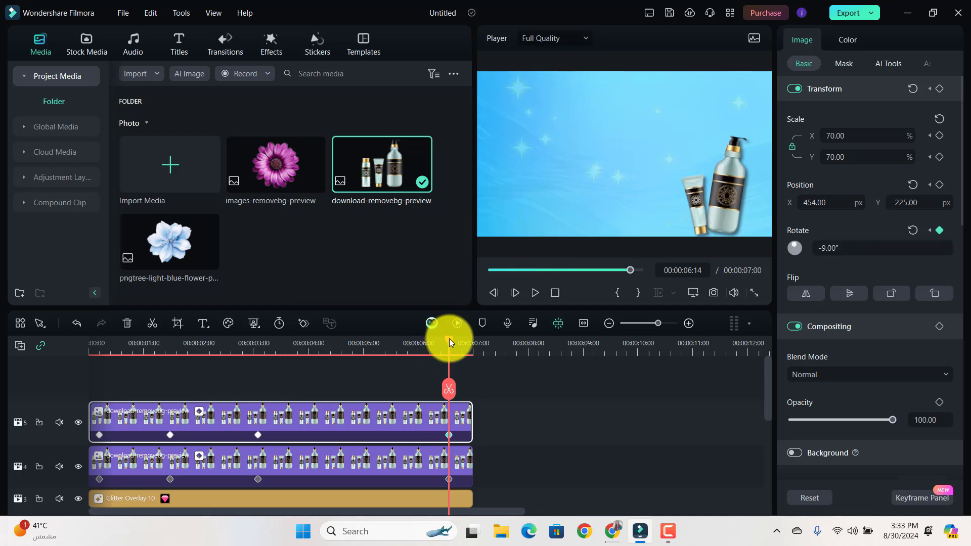
pyautogui.moveTo(448, 341); pyautogui.dragTo(0, 367)
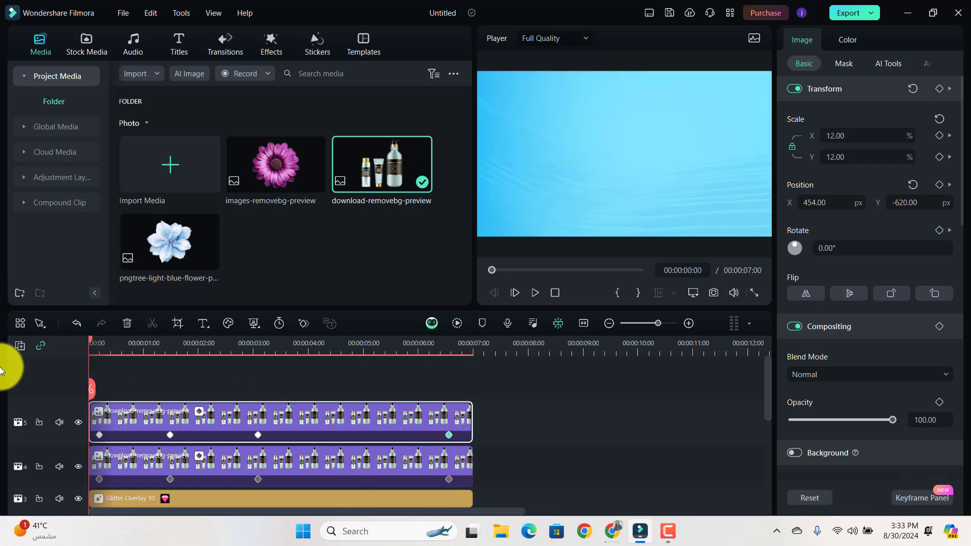
pyautogui.press('space')
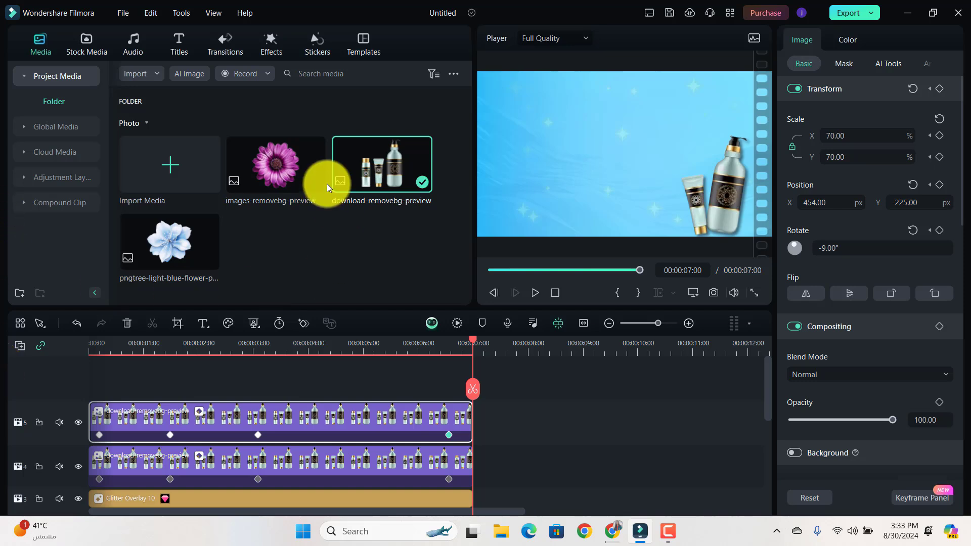
# Add the product image on a new top track as a 7-second clip and paste the bottle's copied effects onto it
pyautogui.moveTo(370, 160); pyautogui.dragTo(82, 390)
pyautogui.click(328, 423)
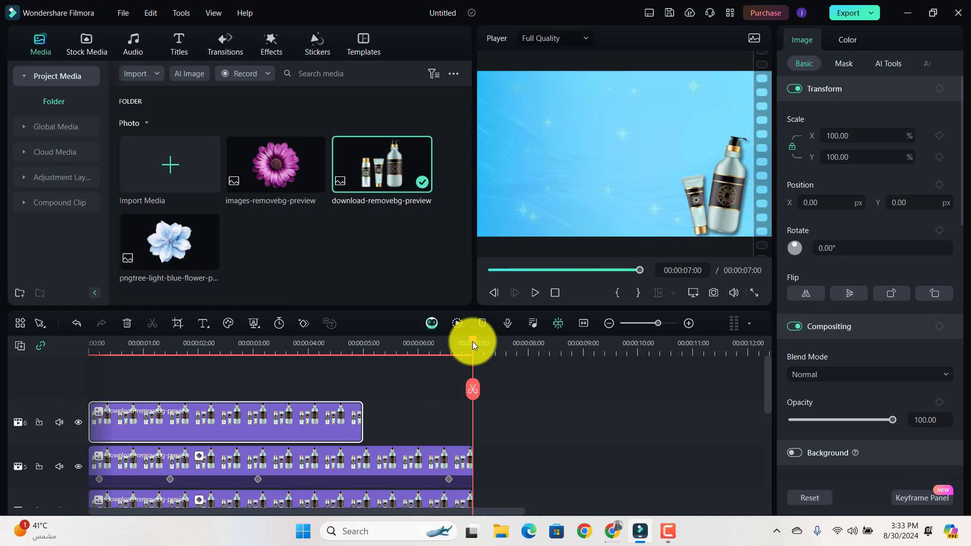
pyautogui.moveTo(472, 342); pyautogui.dragTo(1, 382)
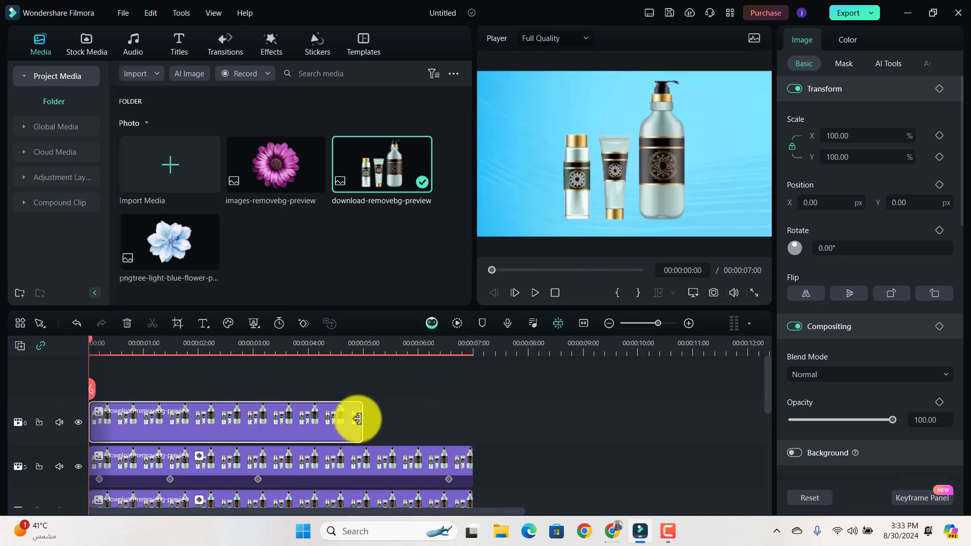
pyautogui.moveTo(357, 419); pyautogui.dragTo(469, 434)
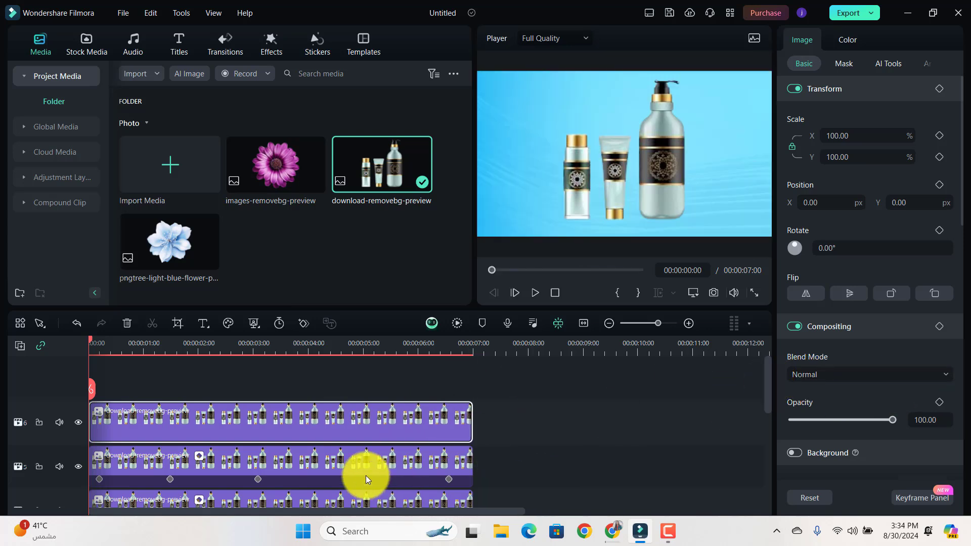
pyautogui.rightClick(316, 413)
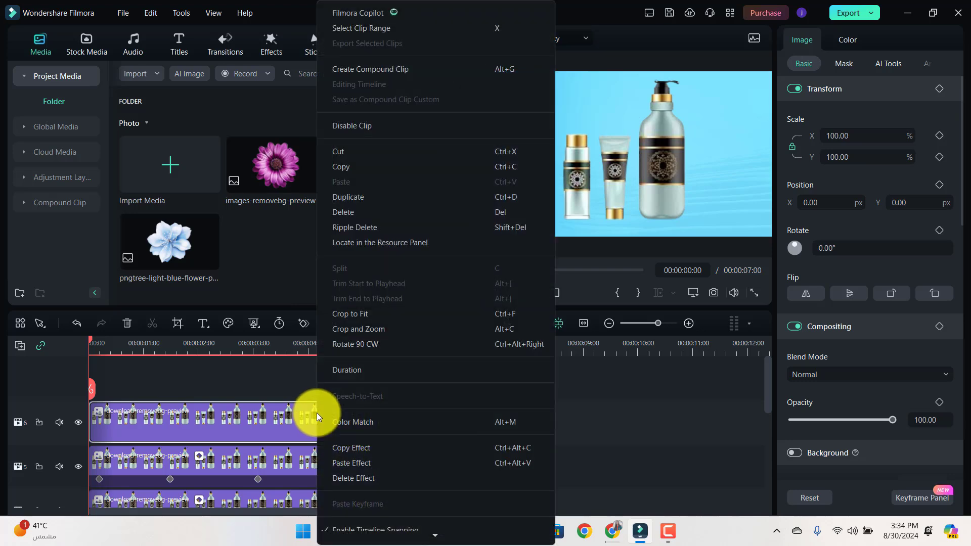
pyautogui.click(340, 463)
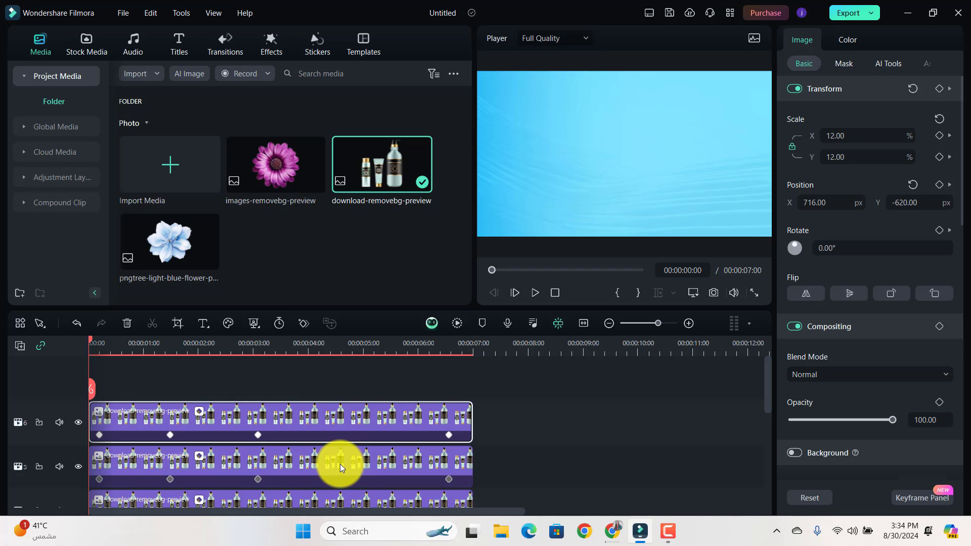
# Crop the newly added product image to only the leftmost small bottle at a custom size of 52 x 224, and preview the clip
pyautogui.click(184, 319)
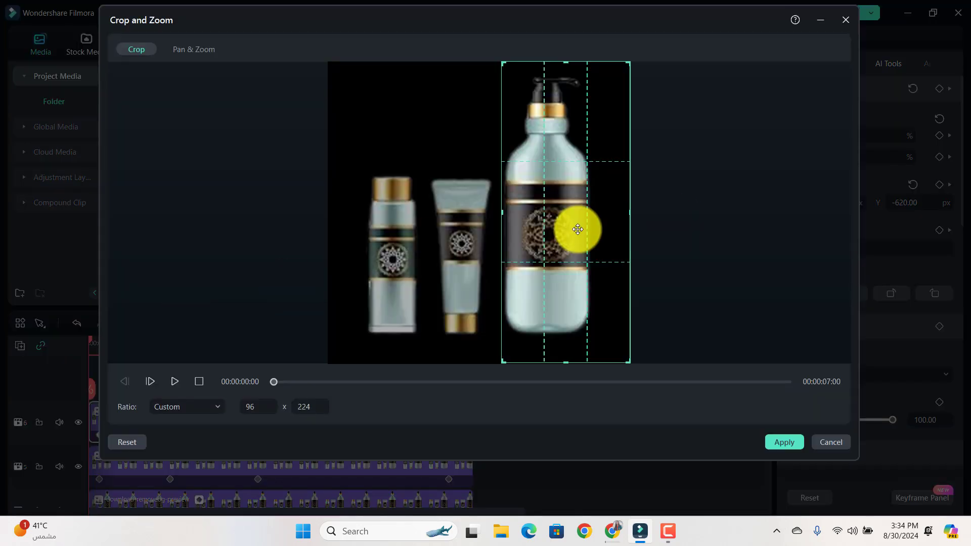
pyautogui.moveTo(578, 230); pyautogui.dragTo(385, 249)
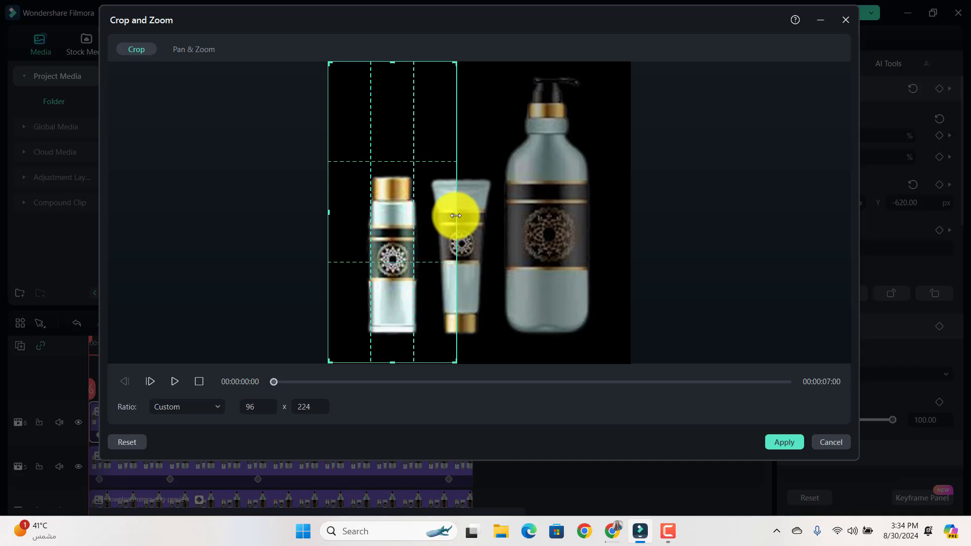
pyautogui.moveTo(455, 216); pyautogui.dragTo(423, 219)
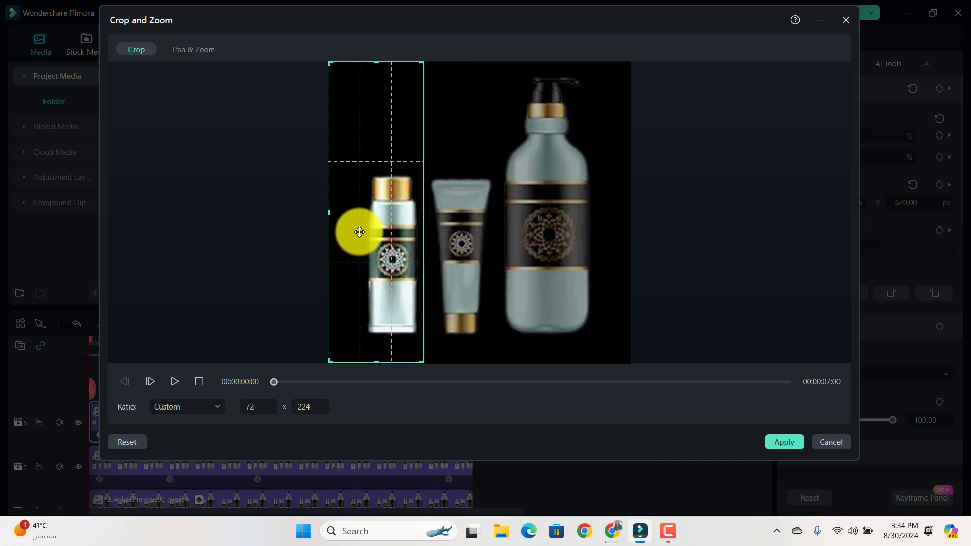
pyautogui.moveTo(328, 214); pyautogui.dragTo(356, 213)
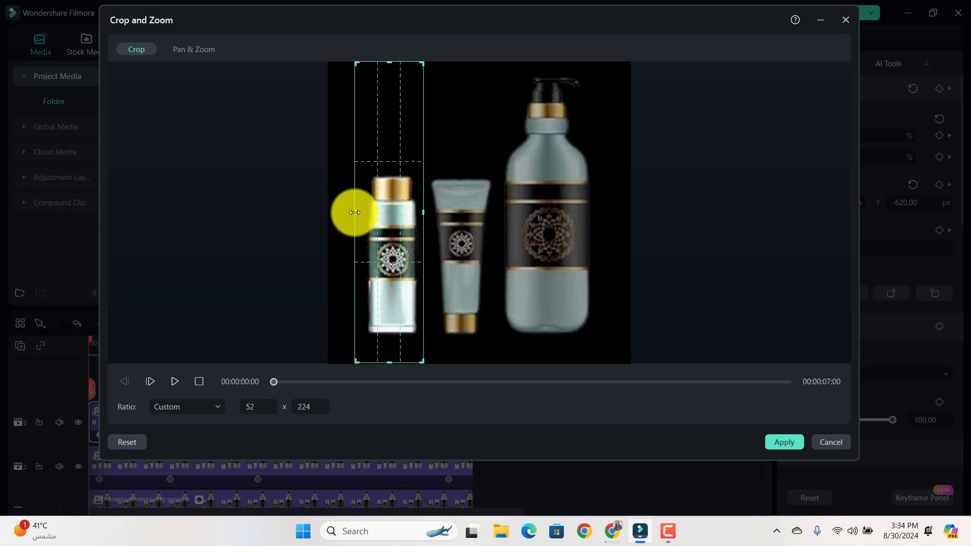
pyautogui.click(787, 443)
pyautogui.press('space')
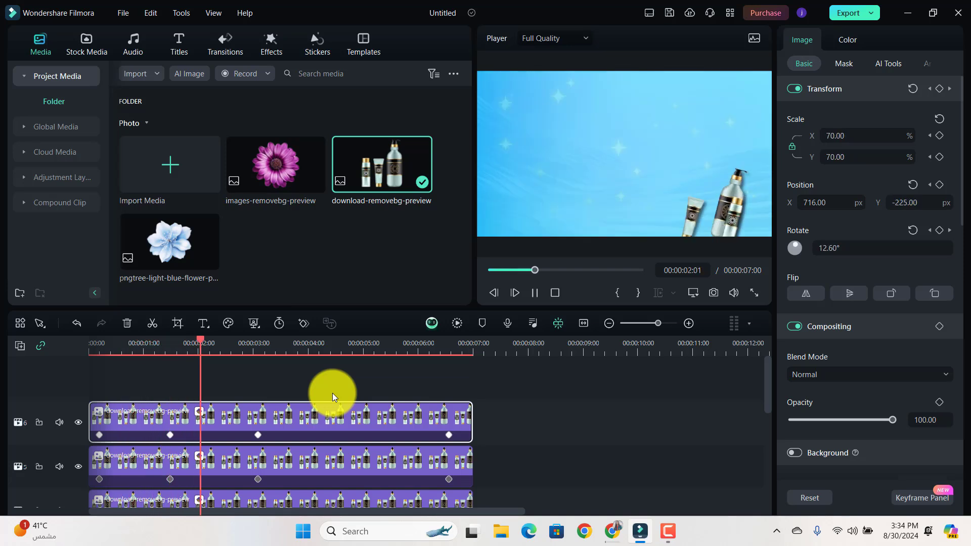
pyautogui.press('space')
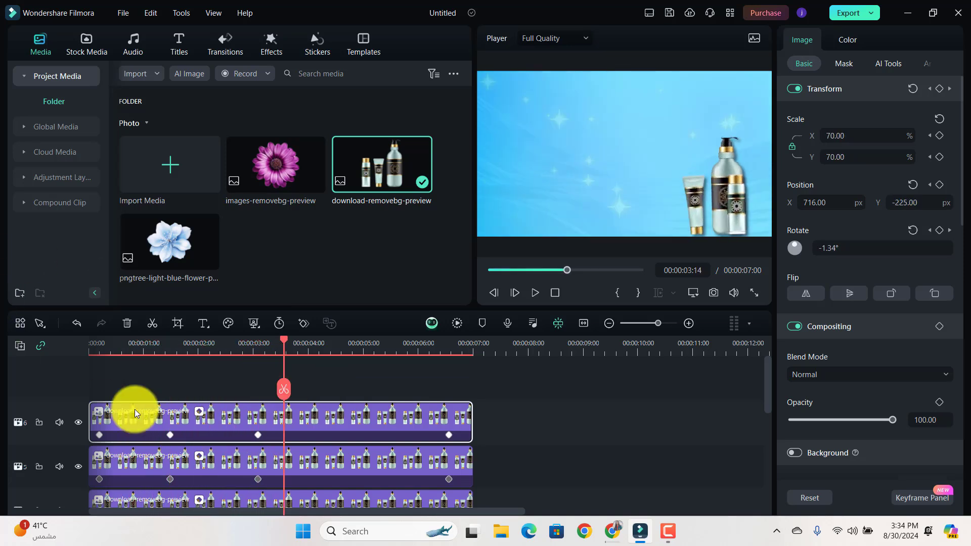
# Set the small bottle's X position to 331 px at its 00:00:00:05 keyframe and play the animation from the start
pyautogui.moveTo(244, 342); pyautogui.dragTo(99, 390)
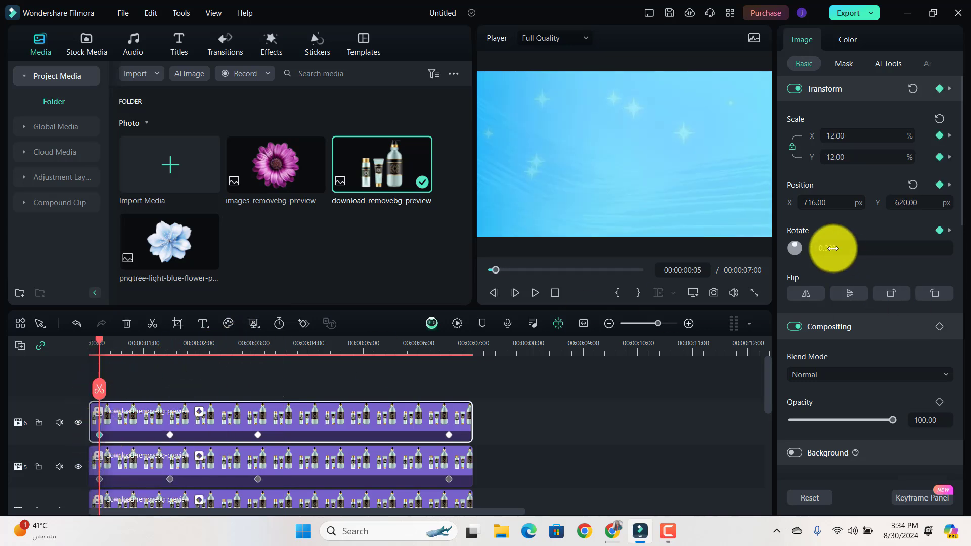
pyautogui.moveTo(827, 203); pyautogui.dragTo(828, 205)
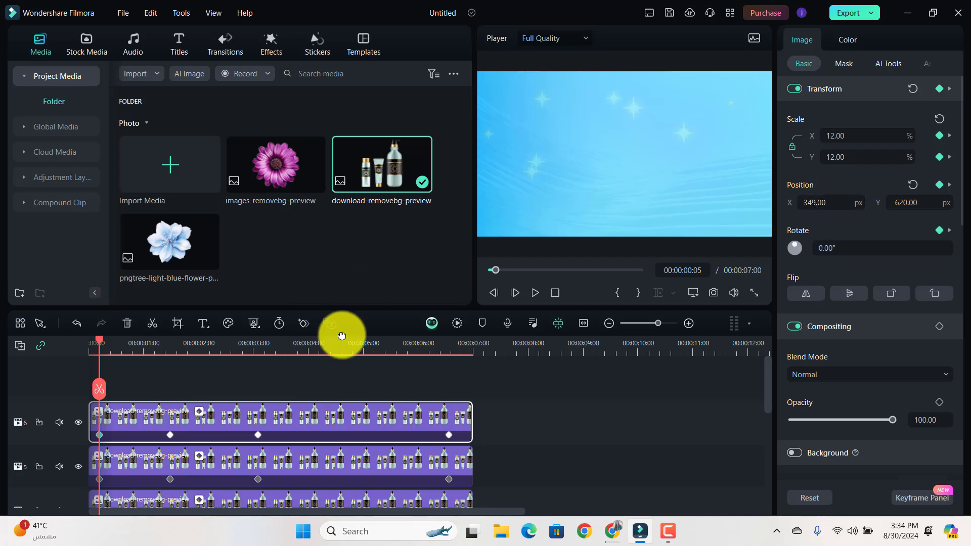
pyautogui.moveTo(98, 339); pyautogui.dragTo(56, 342)
pyautogui.press('space')
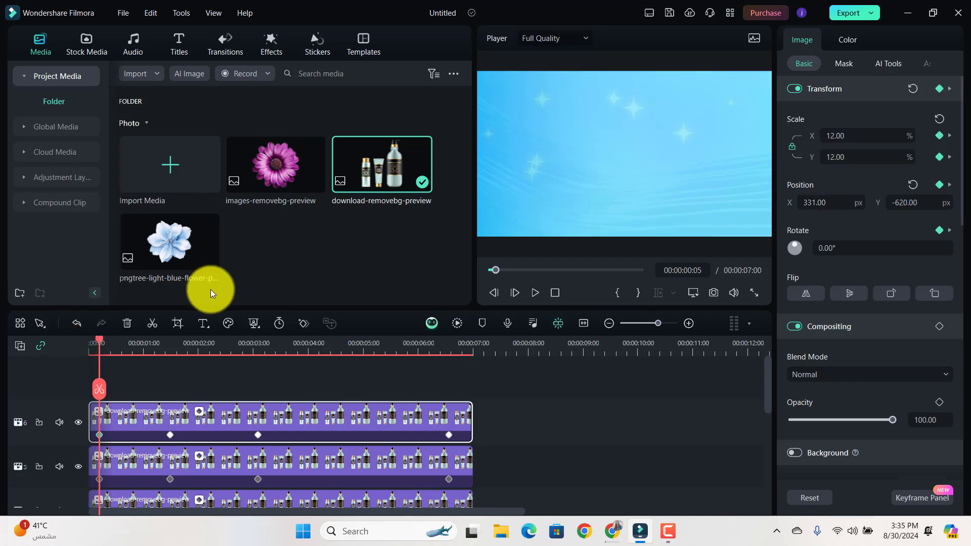
pyautogui.moveTo(101, 341); pyautogui.dragTo(68, 339)
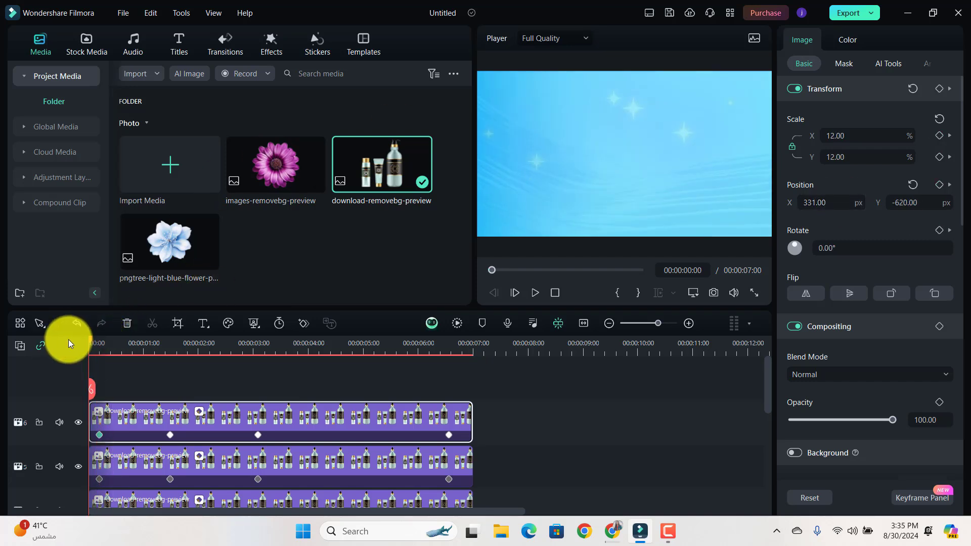
pyautogui.press('space')
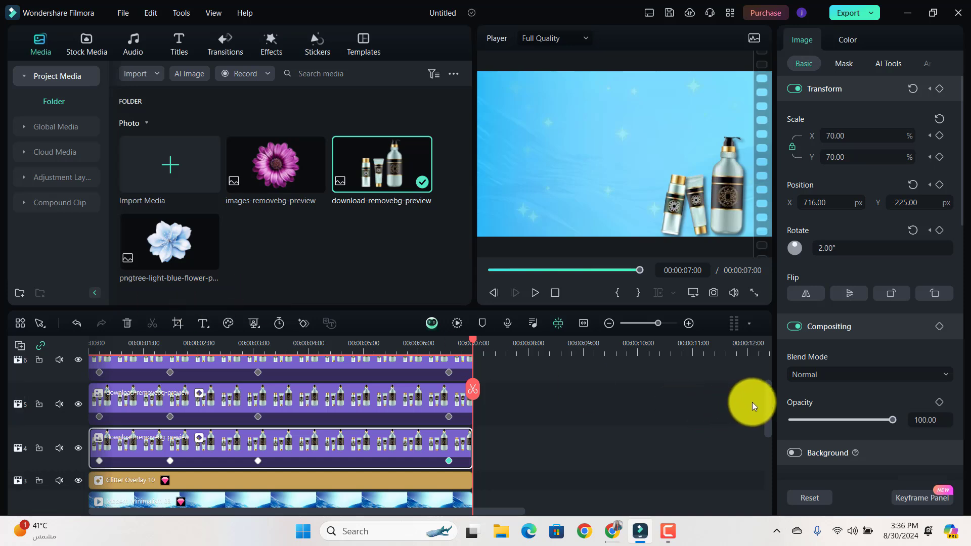
# Add the light blue flower image on a new top track and extend its clip to 7 seconds
pyautogui.scroll(2, 769, 398)
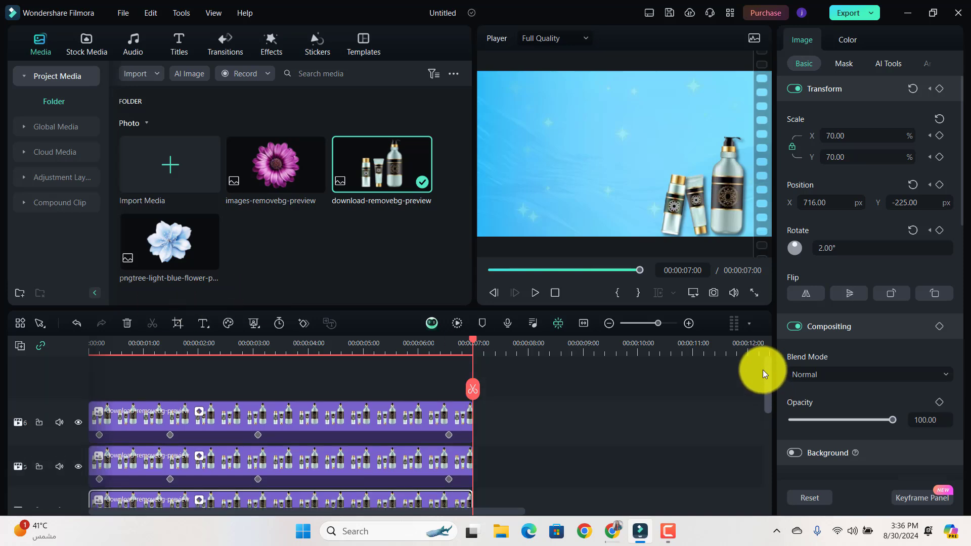
pyautogui.moveTo(163, 232); pyautogui.dragTo(72, 391)
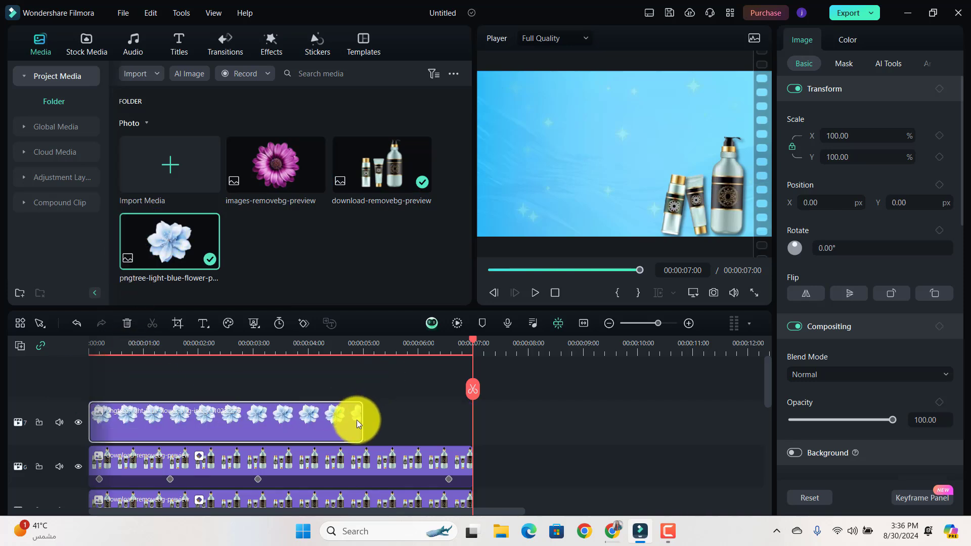
pyautogui.moveTo(359, 420); pyautogui.dragTo(470, 420)
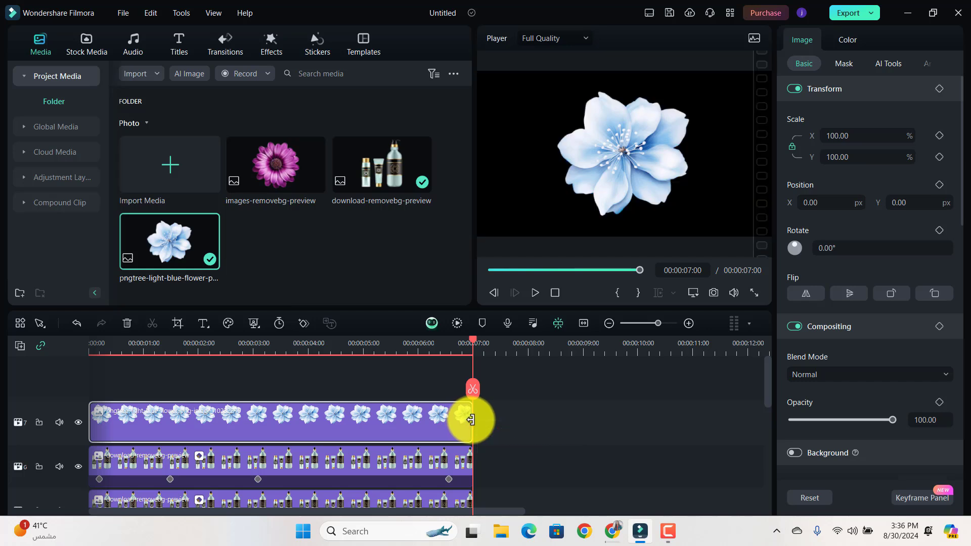
pyautogui.click(431, 343)
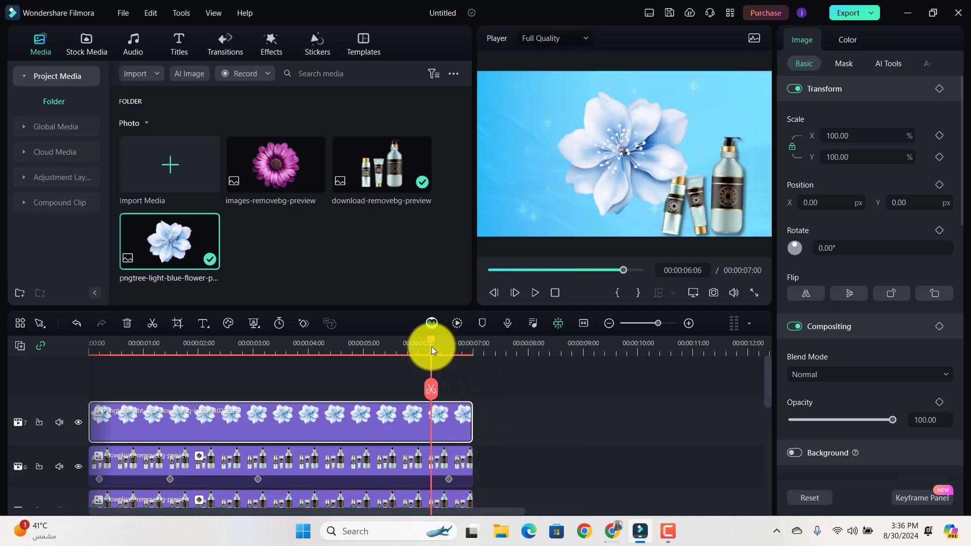
pyautogui.moveTo(470, 429)
pyautogui.mouseDown()
pyautogui.moveTo(457, 428)
pyautogui.moveTo(468, 428)
pyautogui.mouseUp()
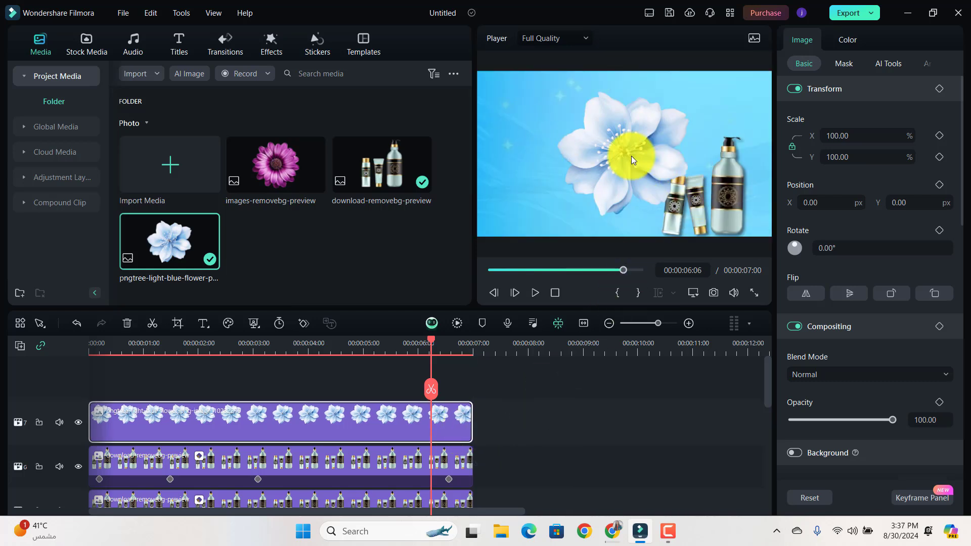
# Scale the flower to 59% and position it in the upper-right corner of the frame at X 877 px, Y 358 px
pyautogui.moveTo(431, 388); pyautogui.dragTo(91, 388)
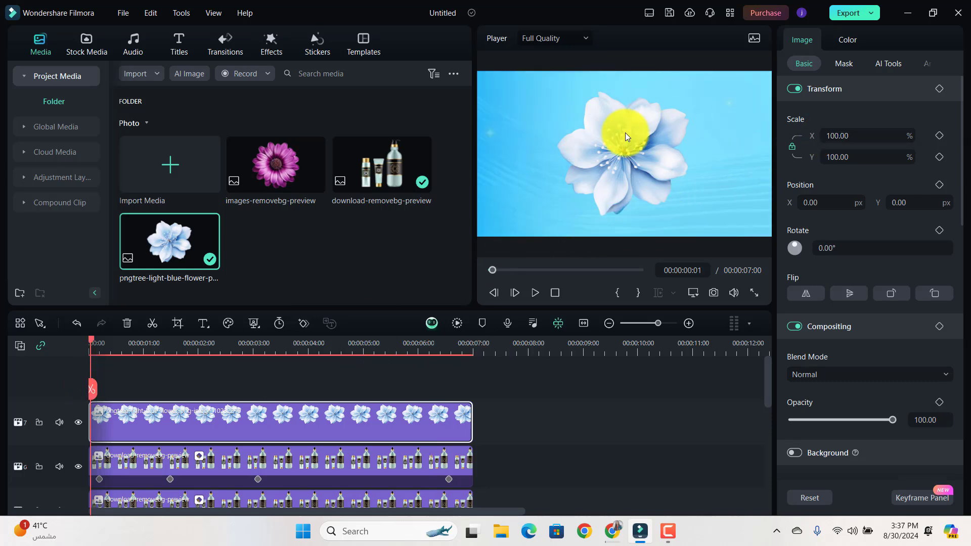
pyautogui.click(608, 141)
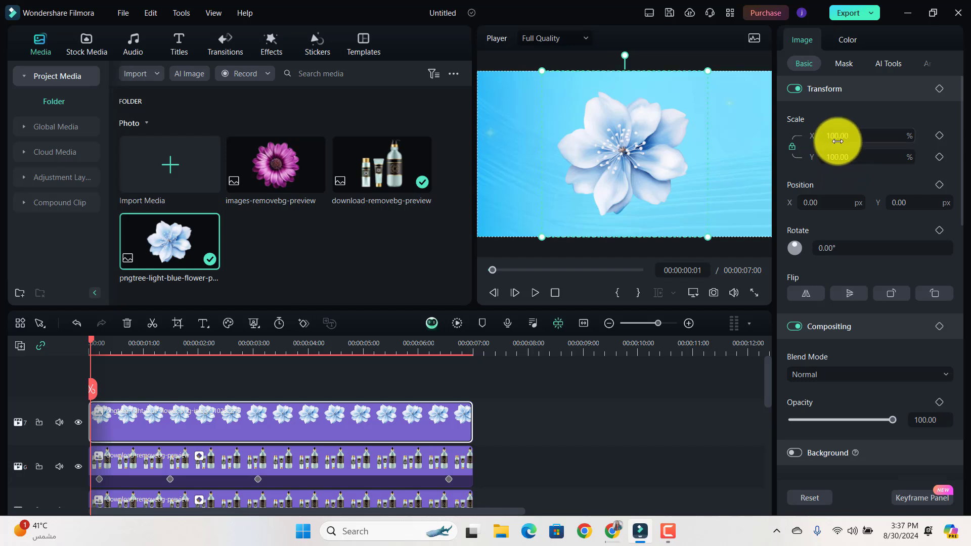
pyautogui.moveTo(819, 203)
pyautogui.mouseDown()
pyautogui.moveTo(832, 202)
pyautogui.moveTo(818, 202)
pyautogui.mouseUp()
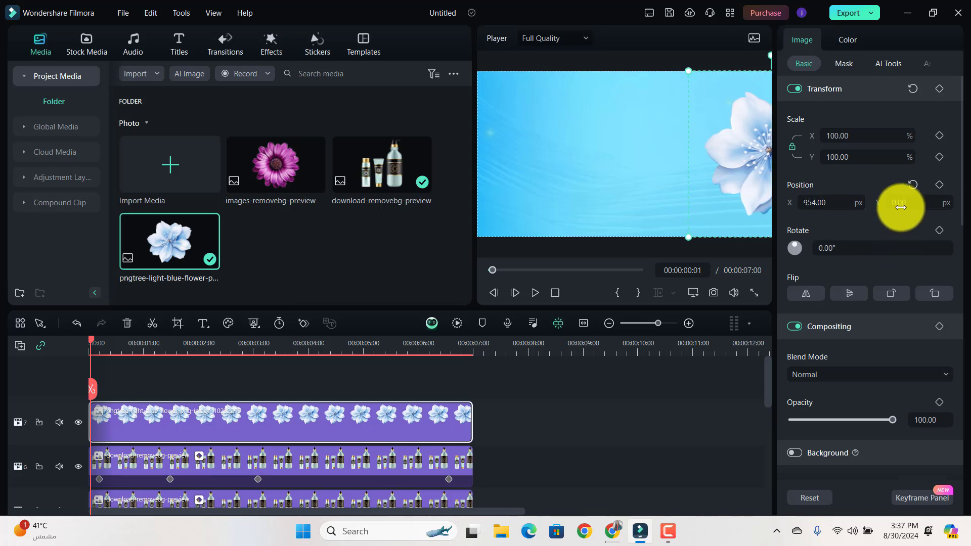
pyautogui.moveTo(906, 201); pyautogui.dragTo(907, 203)
pyautogui.click(603, 270)
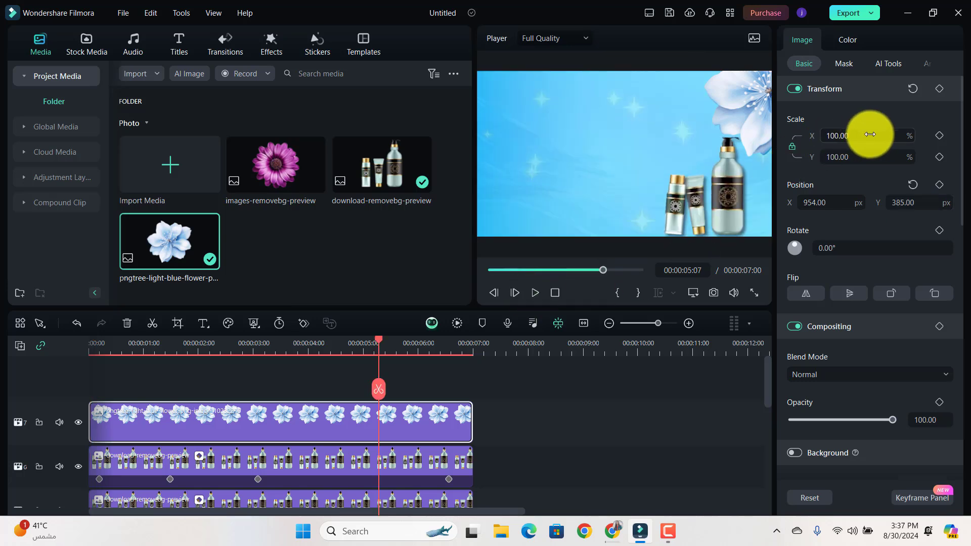
pyautogui.moveTo(870, 134); pyautogui.dragTo(870, 135)
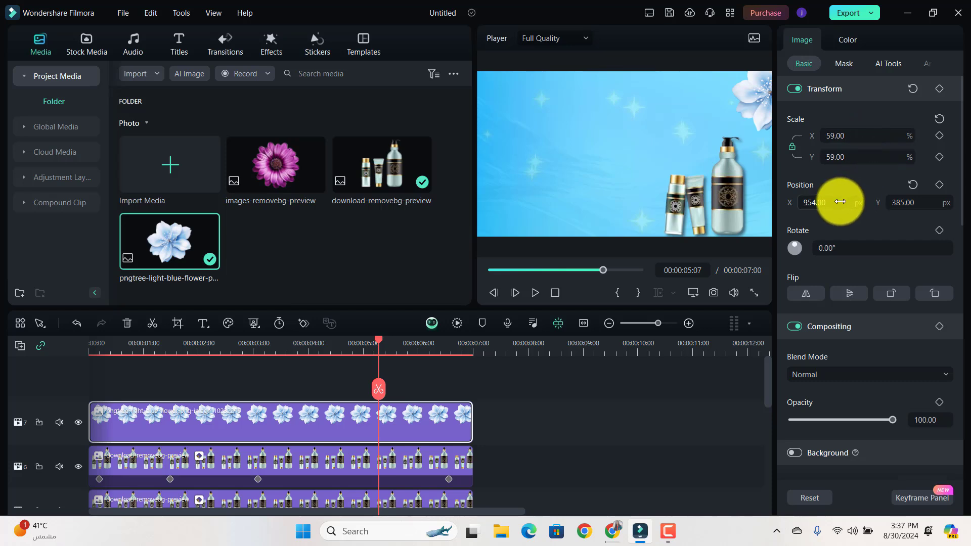
pyautogui.moveTo(841, 202); pyautogui.dragTo(840, 205)
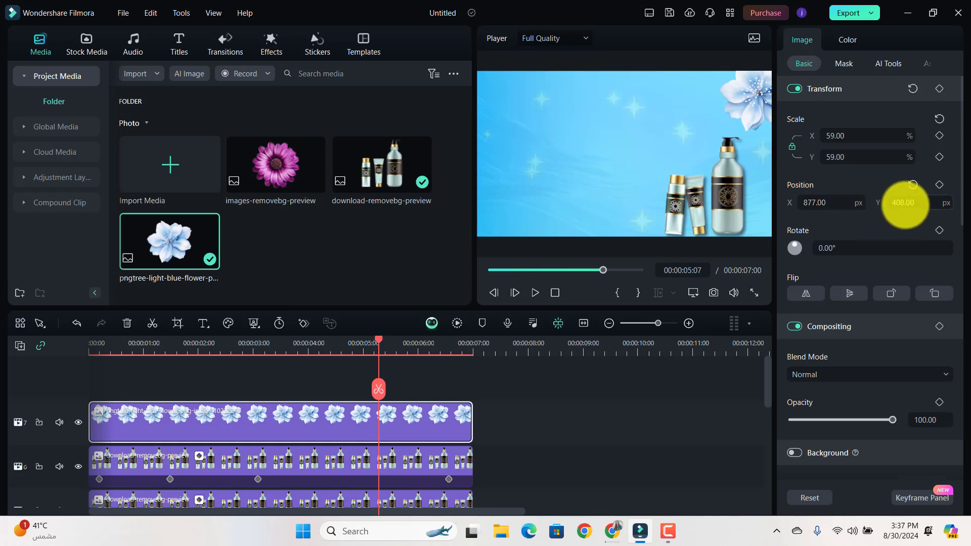
pyautogui.moveTo(905, 205); pyautogui.dragTo(907, 205)
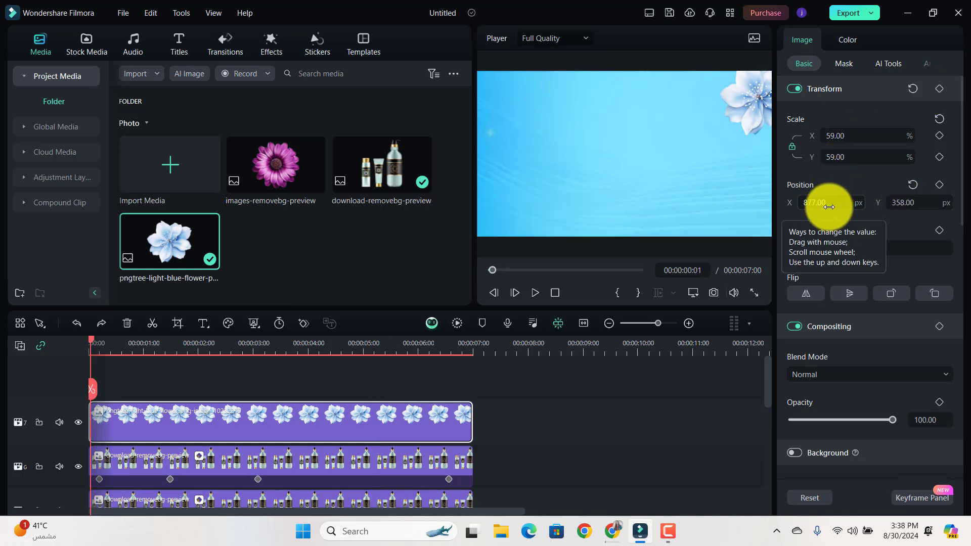
# Move the flower out of the frame to X 1204 px at 00:00:00:01 and add a Transform keyframe there
pyautogui.moveTo(830, 207); pyautogui.dragTo(828, 207)
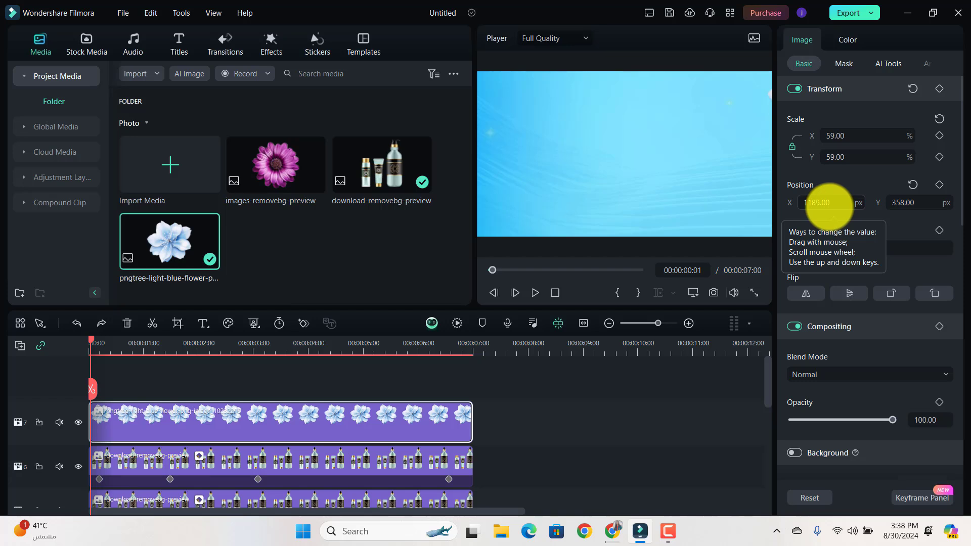
pyautogui.hotkey('ctrl', 'z')
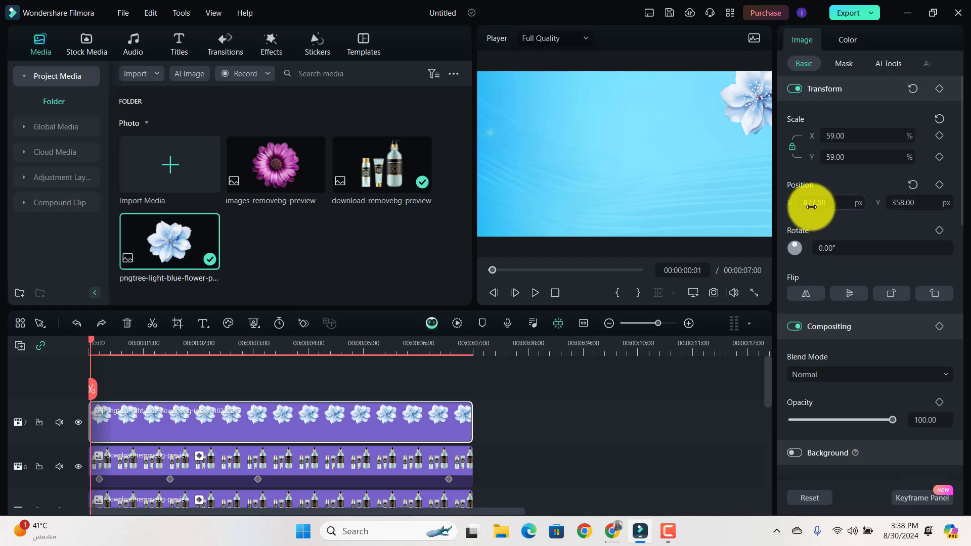
pyautogui.moveTo(811, 205); pyautogui.dragTo(814, 205)
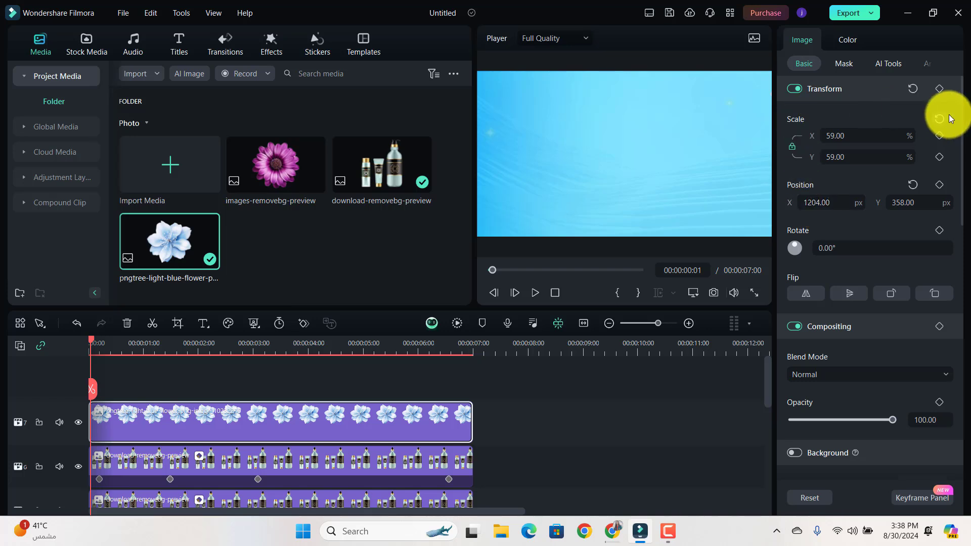
pyautogui.click(939, 89)
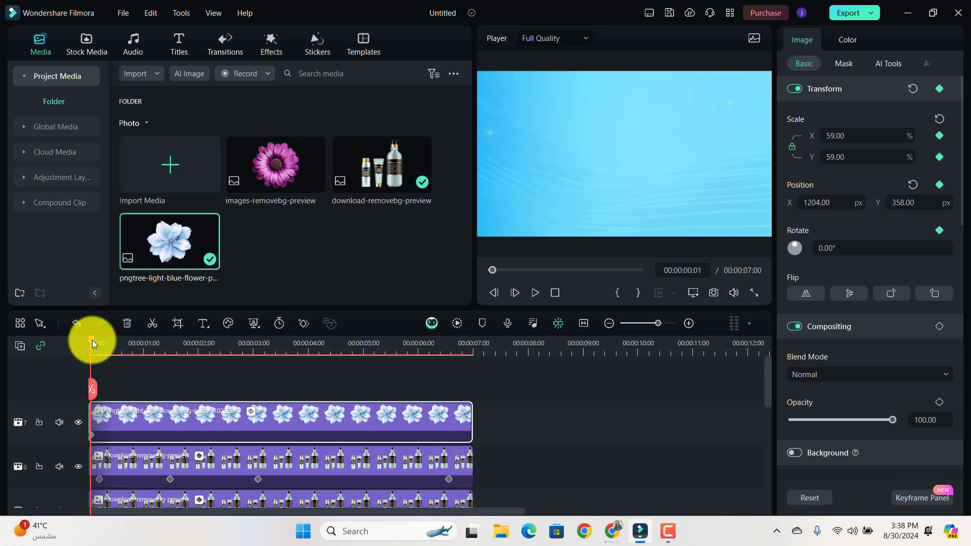
# At 00:00:00:05, bring the flower back to X 877 px and set its rotation to 71°
pyautogui.moveTo(92, 340); pyautogui.dragTo(100, 340)
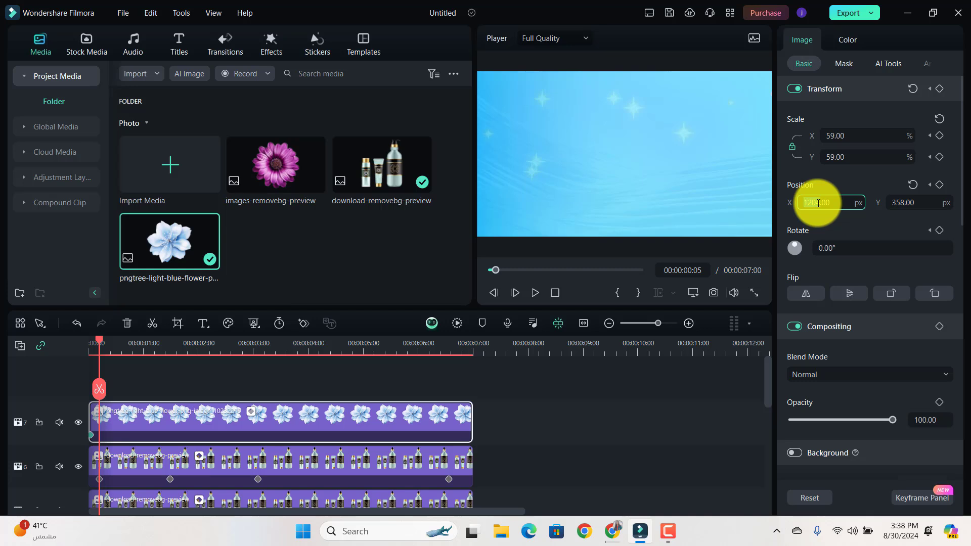
pyautogui.write('77')
pyautogui.press('Return')
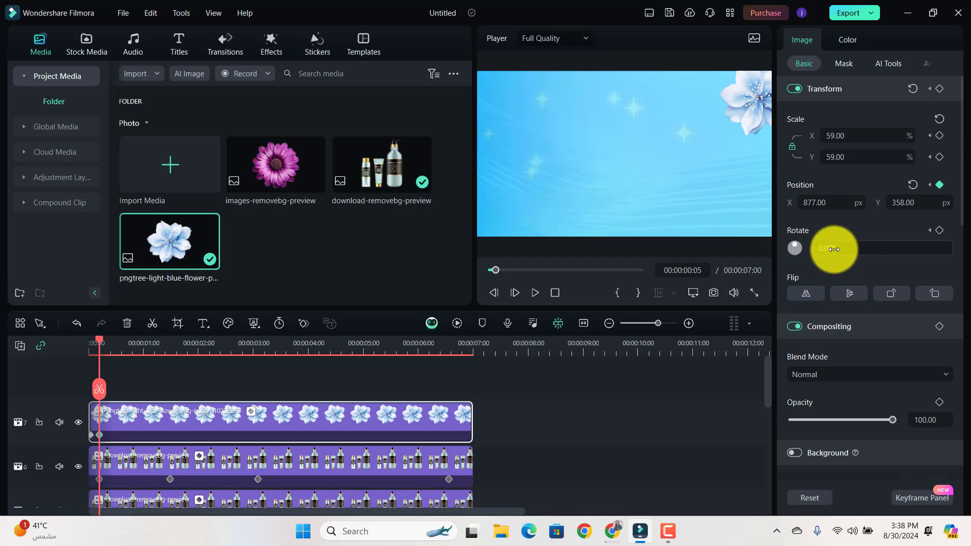
pyautogui.moveTo(834, 249); pyautogui.dragTo(903, 247)
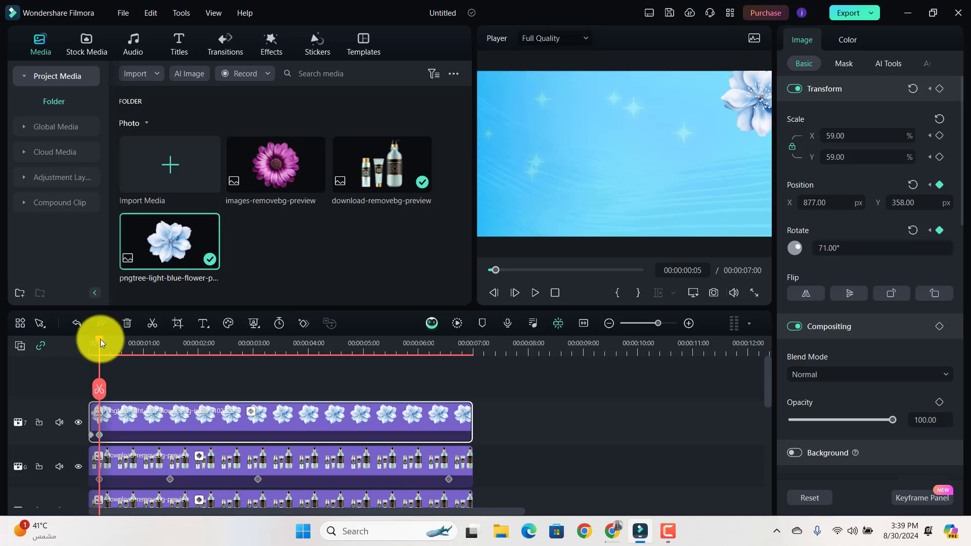
# Rotate the flower further with keyframes at 00:00:00:19 and just after 2 seconds, reaching 215° at the second one
pyautogui.moveTo(100, 339); pyautogui.dragTo(131, 342)
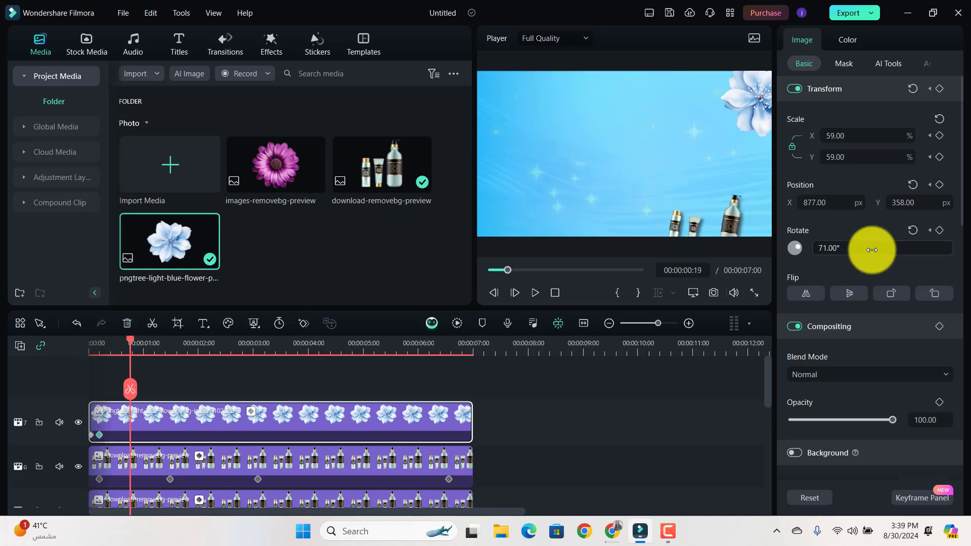
pyautogui.moveTo(837, 247); pyautogui.dragTo(840, 248)
pyautogui.moveTo(129, 338); pyautogui.dragTo(204, 342)
pyautogui.moveTo(842, 248); pyautogui.dragTo(842, 248)
# Add another rotation keyframe at 00:00:03:03 that turns the flower beyond 215°
pyautogui.click(361, 345)
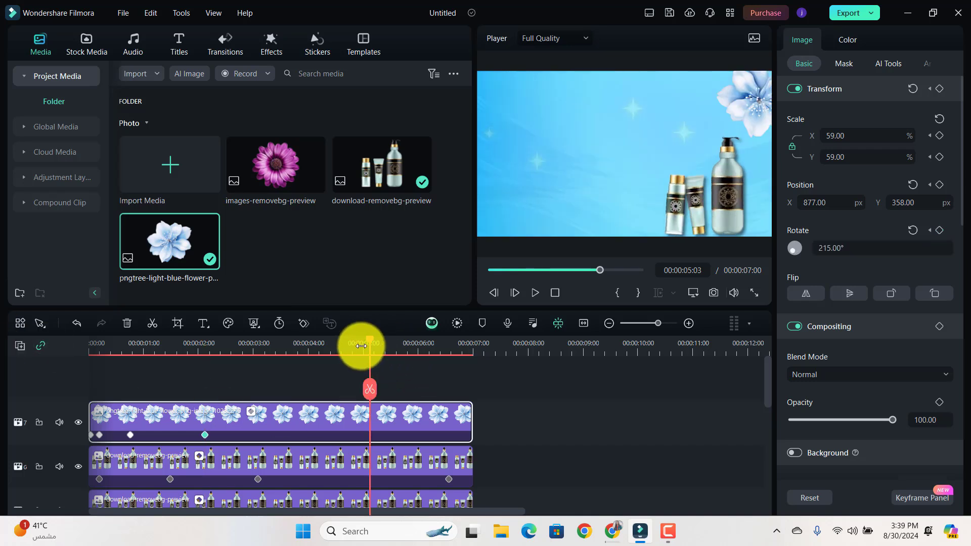
pyautogui.click(265, 388)
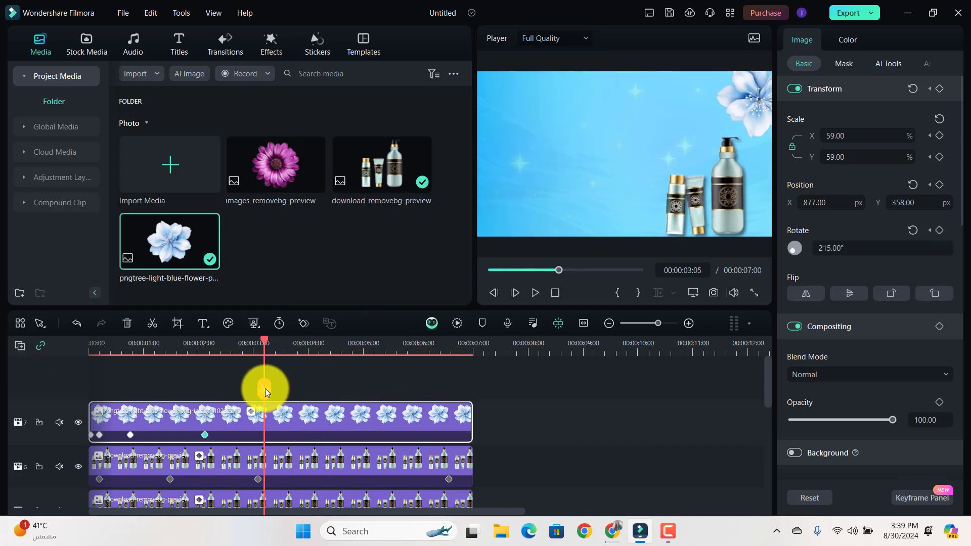
pyautogui.moveTo(261, 390); pyautogui.dragTo(259, 390)
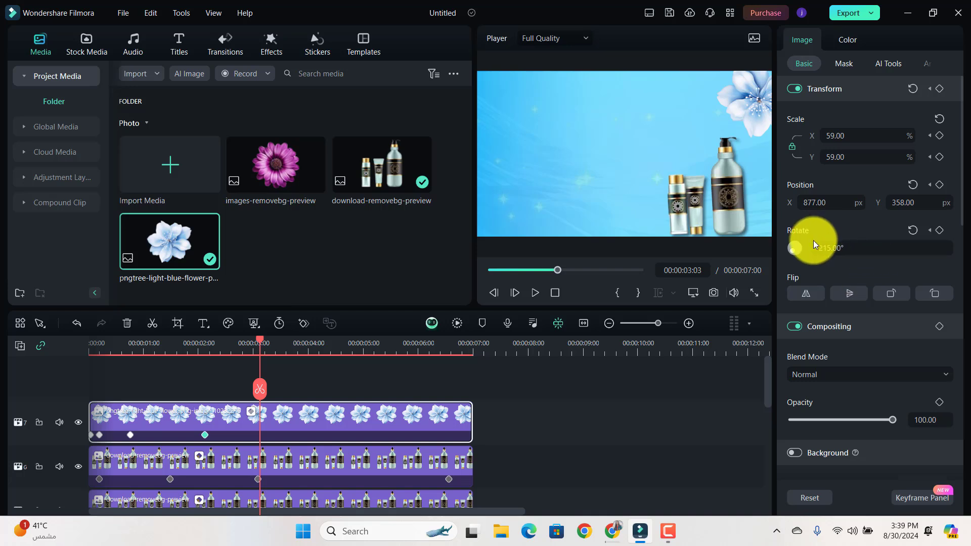
pyautogui.moveTo(832, 247); pyautogui.dragTo(831, 246)
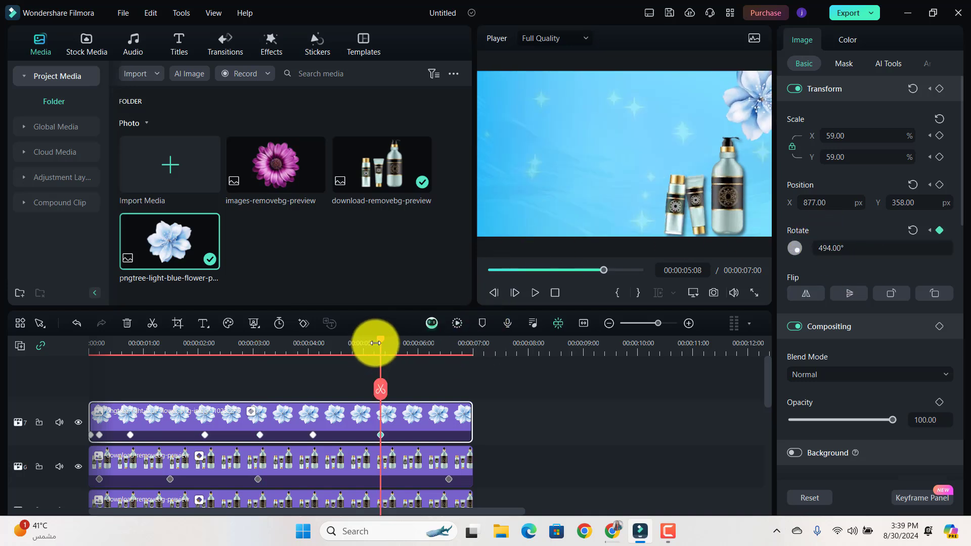
# Set the flower's rotation to 708° at 00:00:06:24, and render and play back the timeline
pyautogui.moveTo(380, 342); pyautogui.dragTo(471, 354)
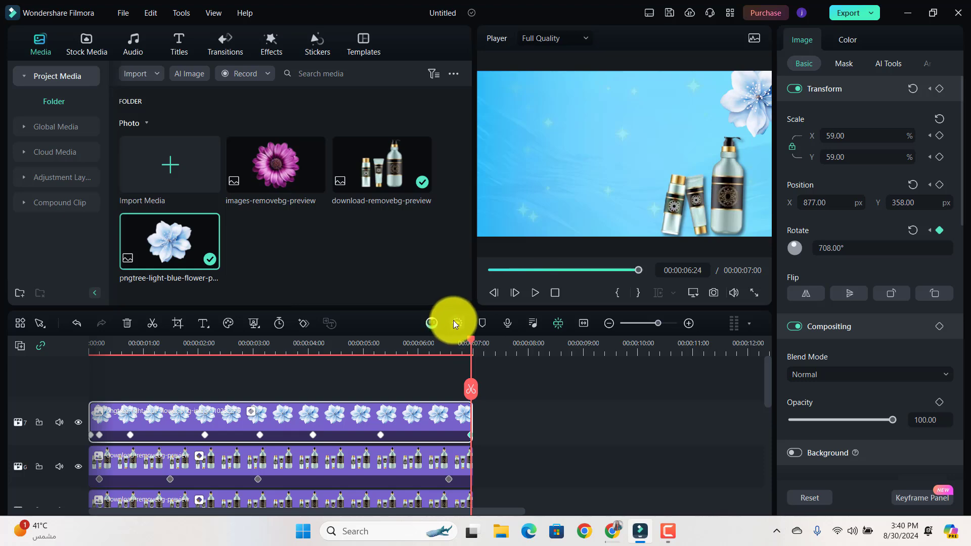
pyautogui.click(457, 323)
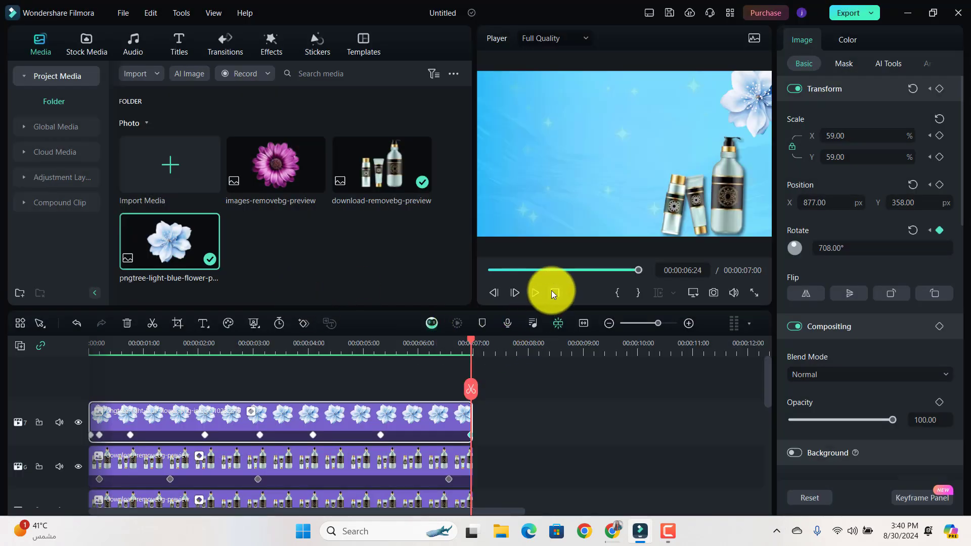
pyautogui.press('space')
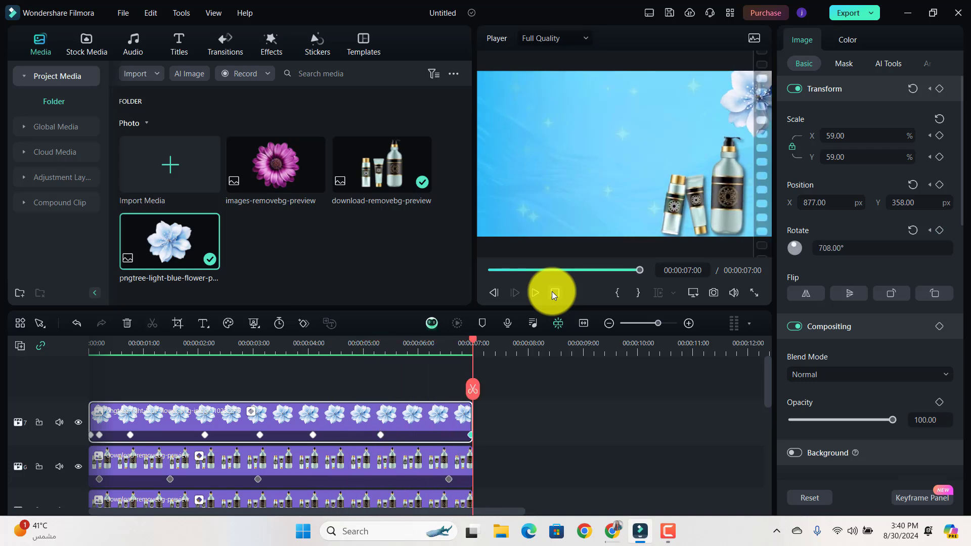
pyautogui.moveTo(473, 343); pyautogui.dragTo(1, 404)
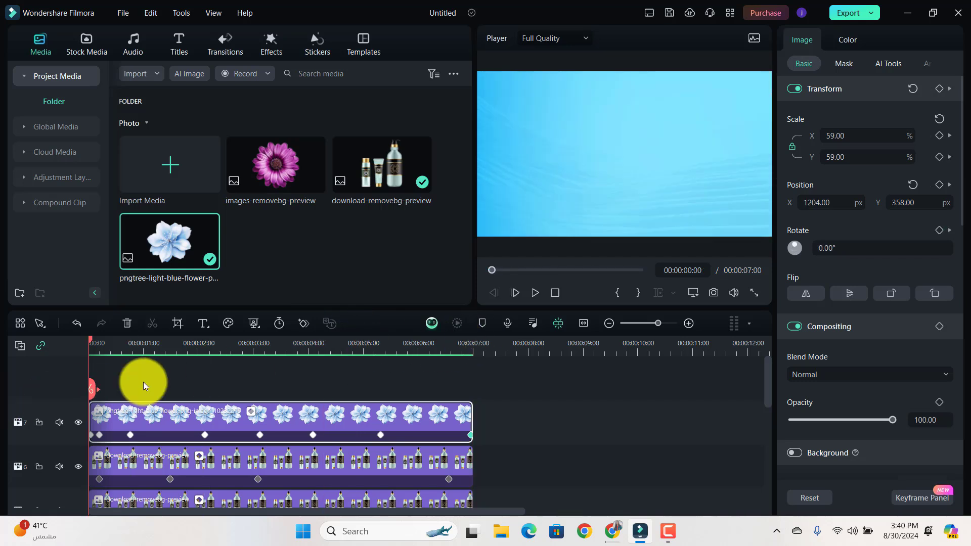
# Add a second flower on a new track at X -877 px, Y -346 px, with the same rotation keyframes as the first
pyautogui.moveTo(147, 230); pyautogui.dragTo(86, 392)
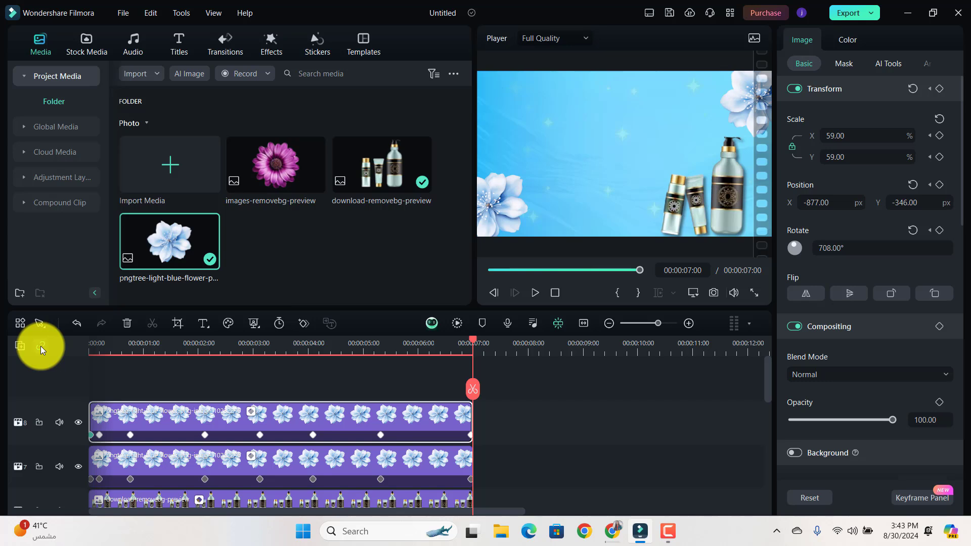
# Find the sticker Black Friday Pack Element 13, download it and place it on a new top track ending at 00:00:07:00
pyautogui.click(315, 41)
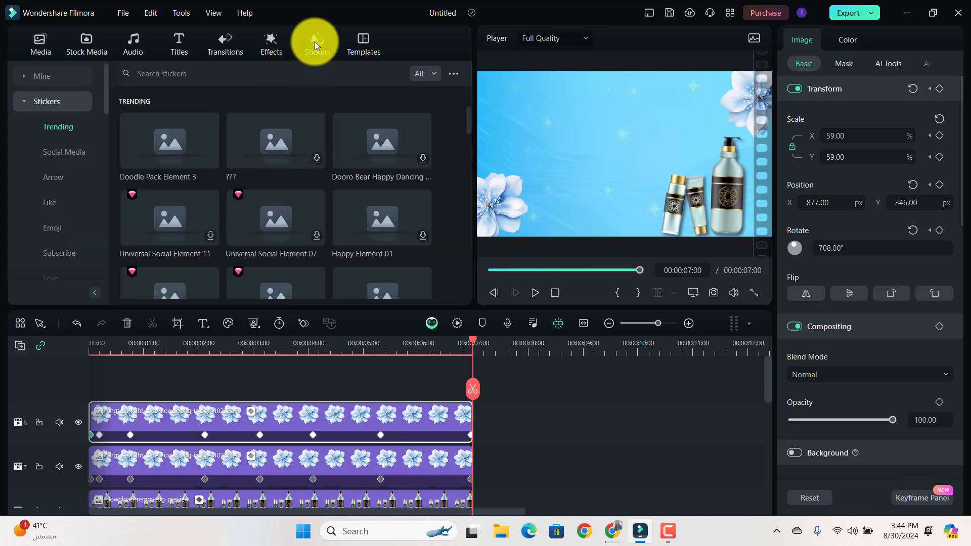
pyautogui.click(180, 75)
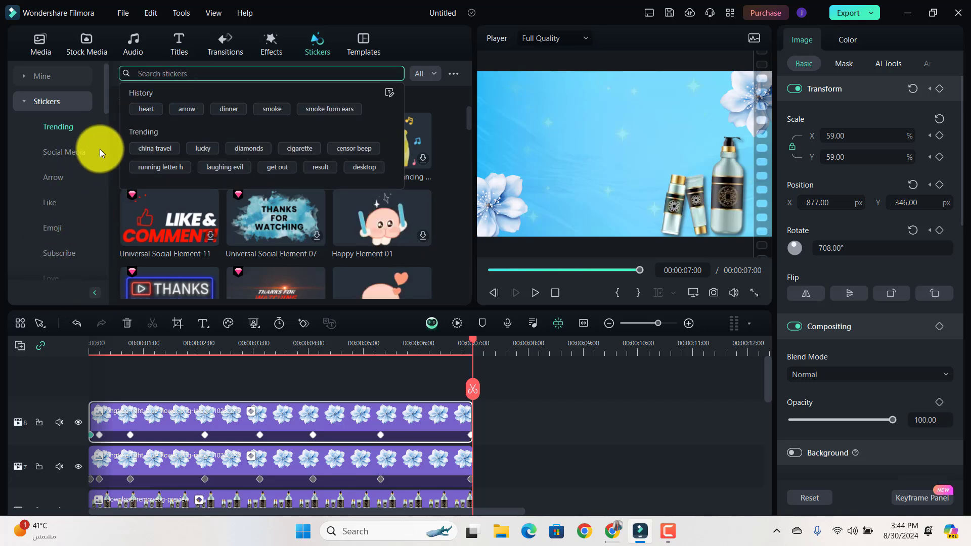
pyautogui.click(103, 87)
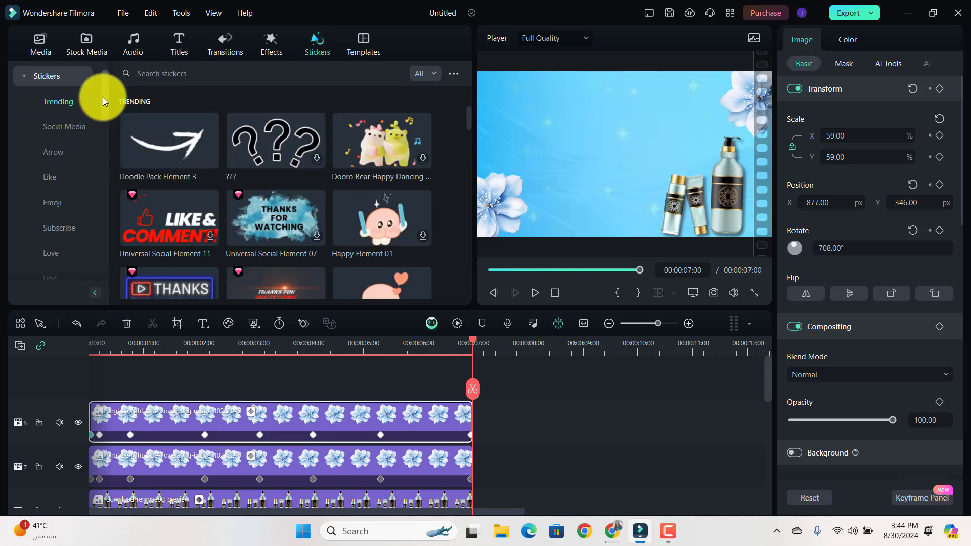
pyautogui.scroll(-2, 103, 101)
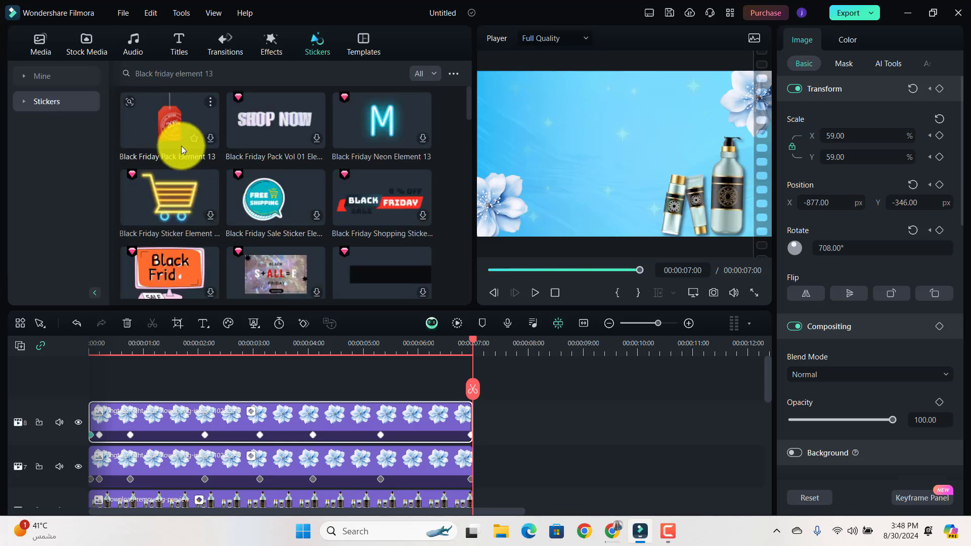
pyautogui.click(210, 137)
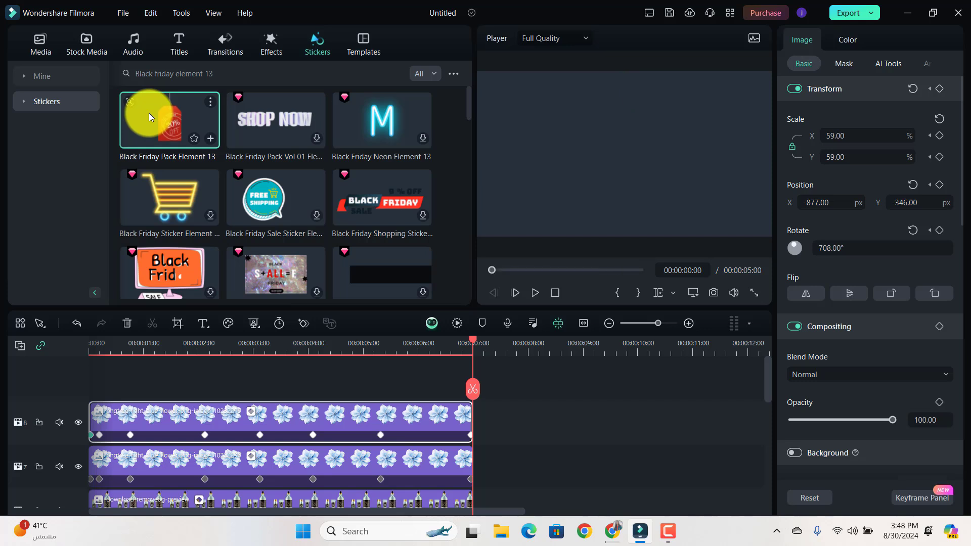
pyautogui.moveTo(148, 114); pyautogui.dragTo(190, 387)
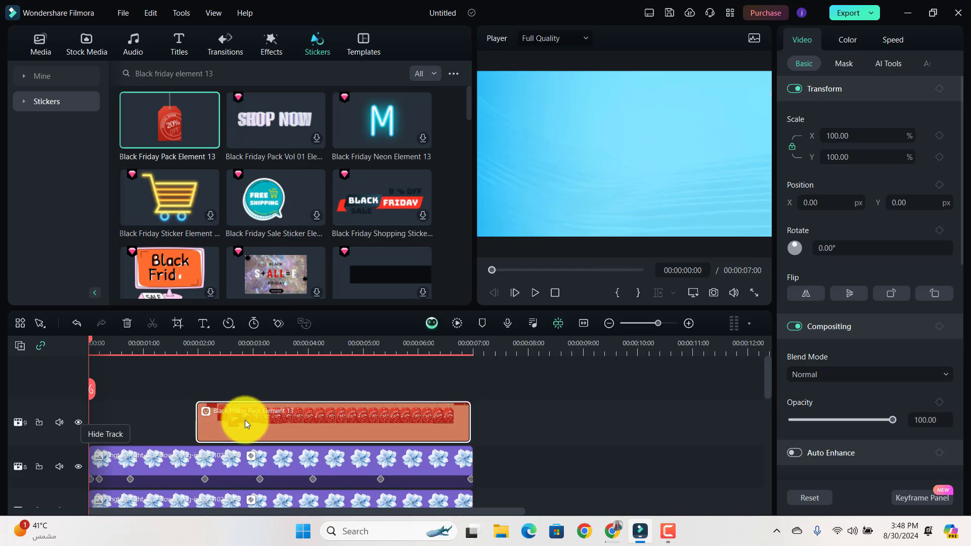
pyautogui.moveTo(245, 422); pyautogui.dragTo(254, 423)
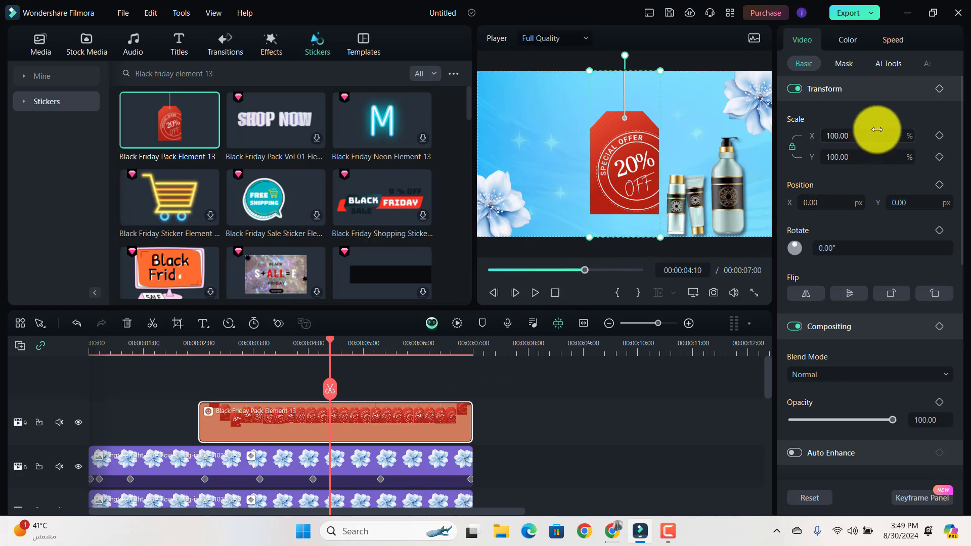
# Scale the 20% OFF tag sticker to 43% and move it up to Y 325 px
pyautogui.moveTo(876, 127); pyautogui.dragTo(850, 135)
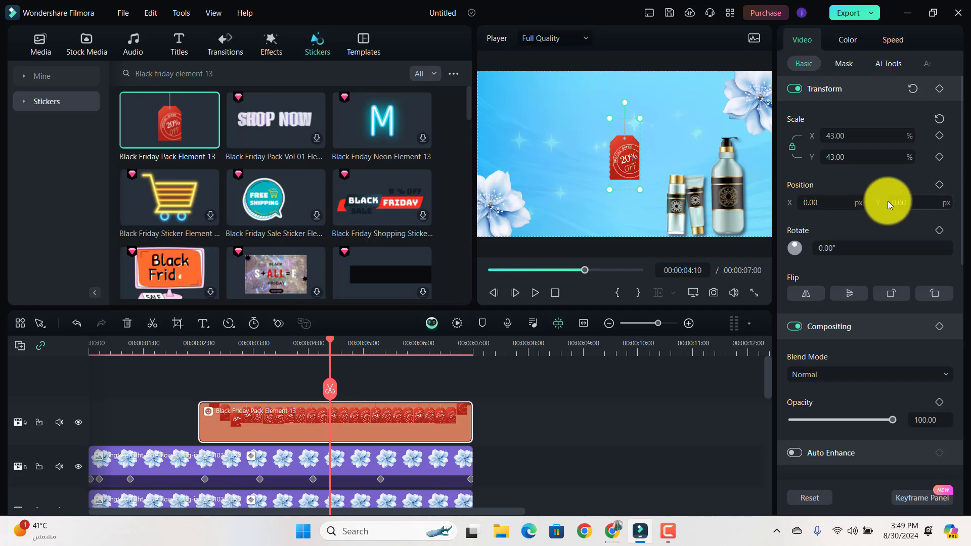
pyautogui.moveTo(905, 200); pyautogui.dragTo(912, 201)
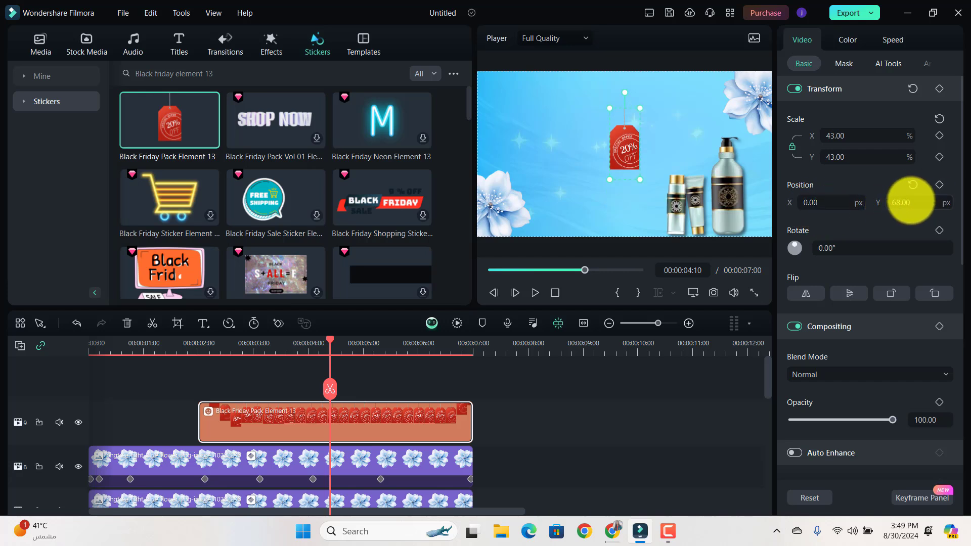
pyautogui.click(243, 345)
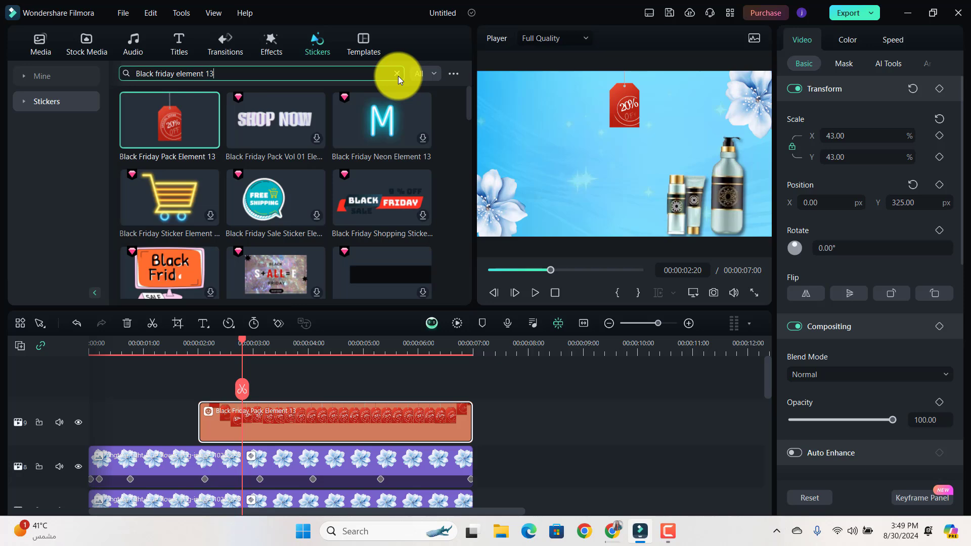
# Search the stickers for "sale" and add Black Friday Sales Element 08 on a new track above the tag, trimmed to end at 00:00:07:00
pyautogui.click(399, 74)
pyautogui.click(362, 74)
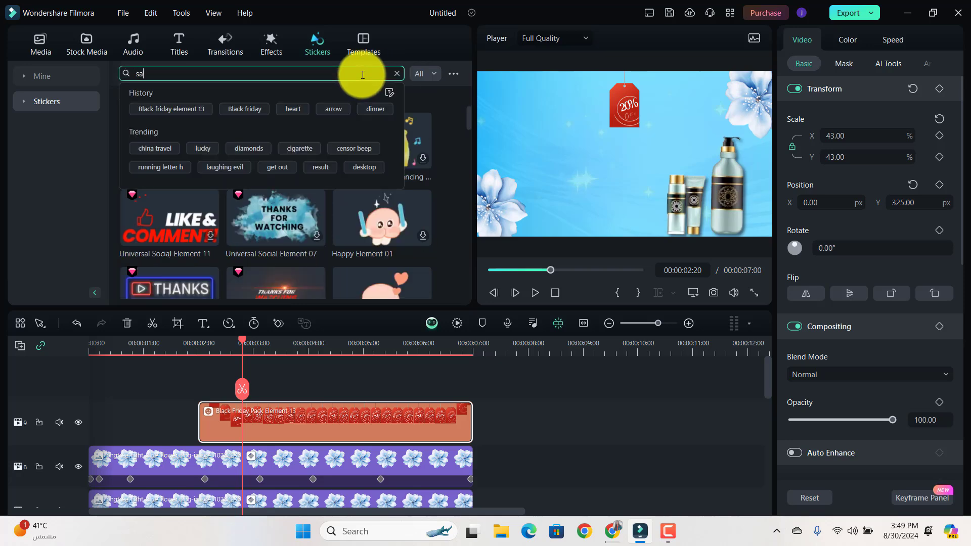
pyautogui.write('sale')
pyautogui.press('Return')
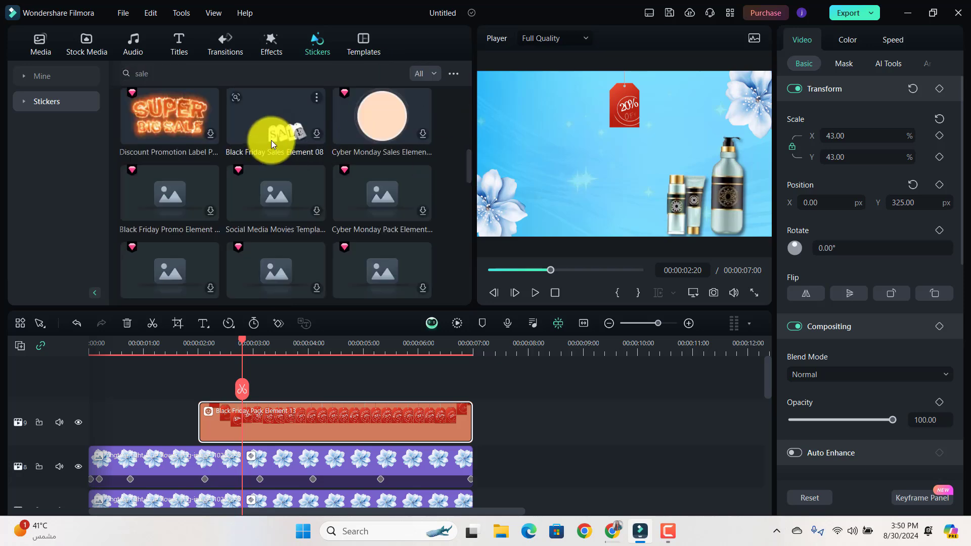
pyautogui.click(318, 131)
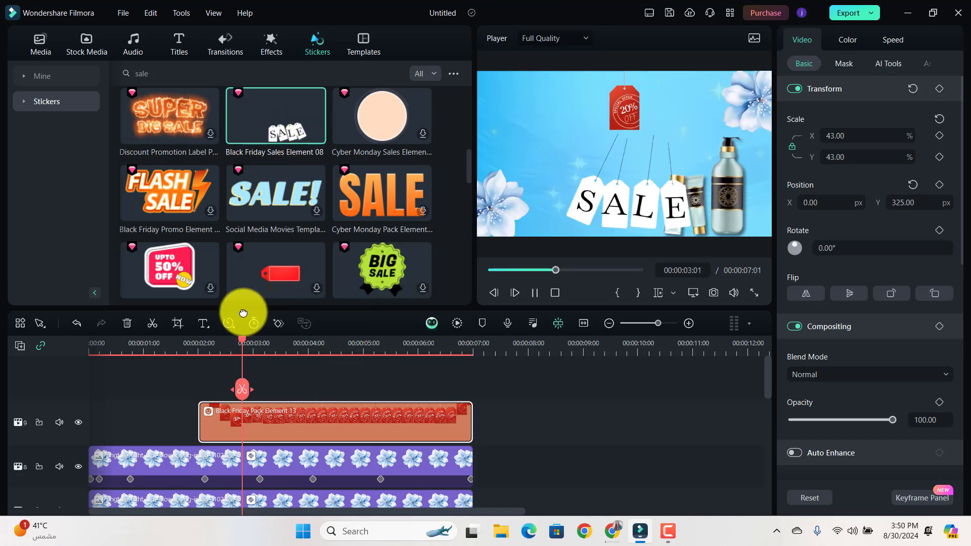
pyautogui.moveTo(268, 114); pyautogui.dragTo(201, 393)
pyautogui.moveTo(581, 415); pyautogui.dragTo(513, 423)
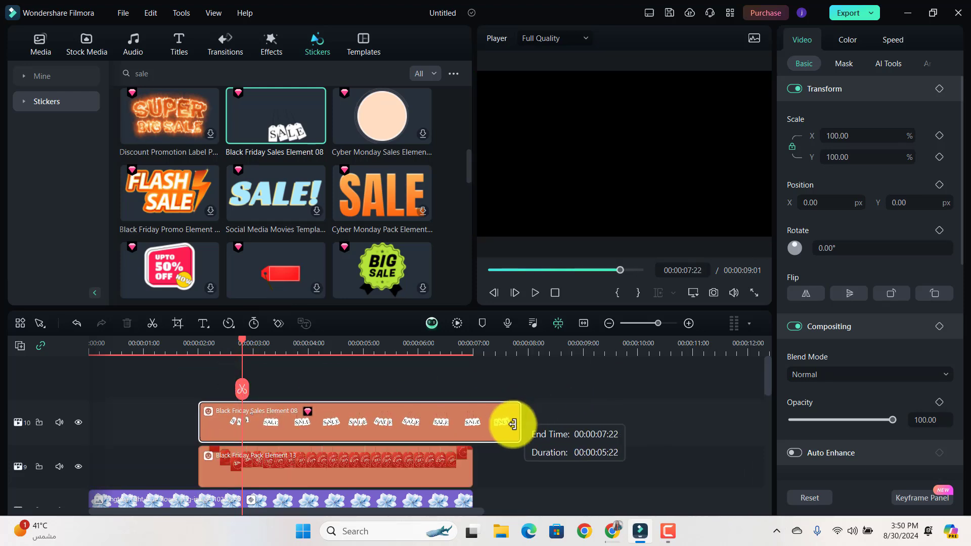
# Scale the SALE sticker to 35% and position it at X -560 px, Y 522 px
pyautogui.moveTo(850, 136); pyautogui.dragTo(853, 136)
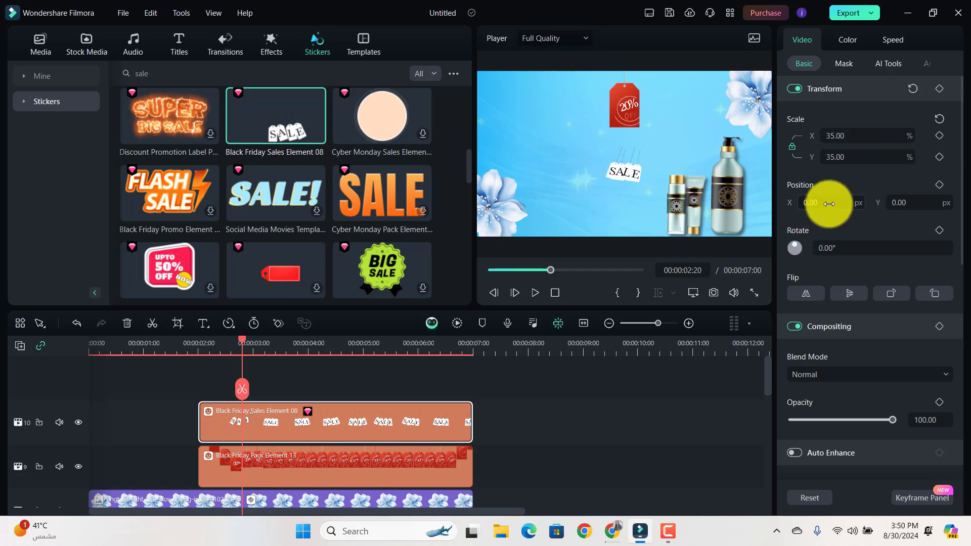
pyautogui.moveTo(819, 202); pyautogui.dragTo(829, 204)
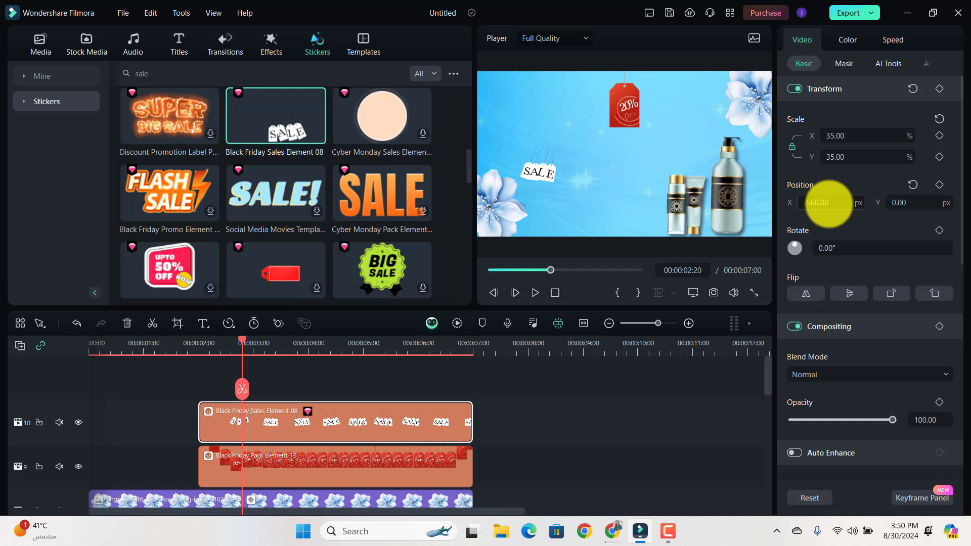
pyautogui.moveTo(919, 206); pyautogui.dragTo(920, 207)
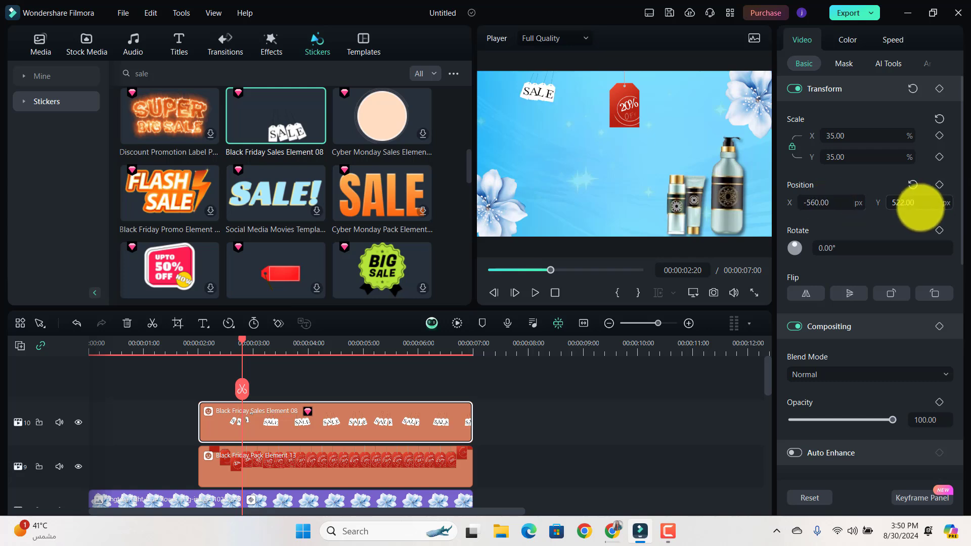
# Shift the 20% OFF tag to X 250 px and the SALE sticker to X -471 px
pyautogui.click(345, 454)
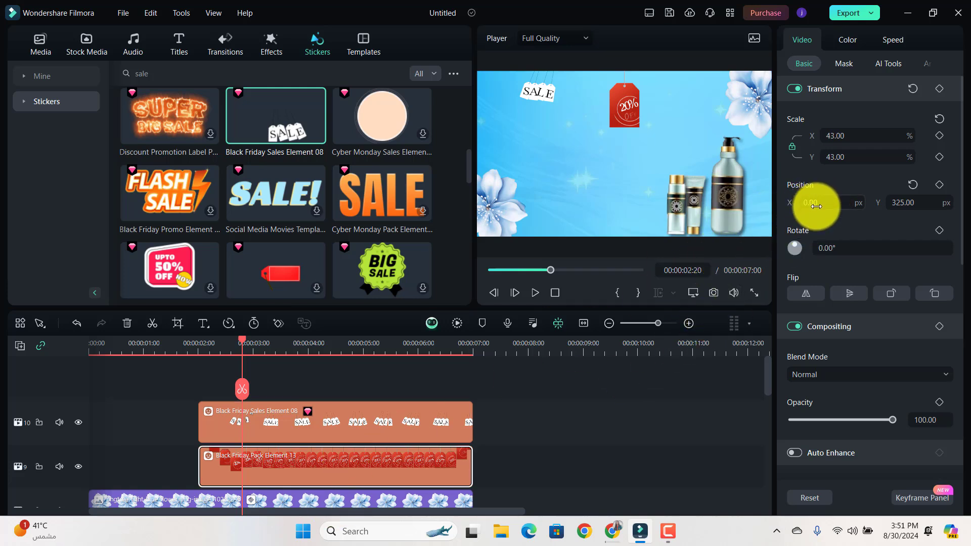
pyautogui.moveTo(816, 206); pyautogui.dragTo(818, 206)
pyautogui.moveTo(817, 205); pyautogui.dragTo(819, 206)
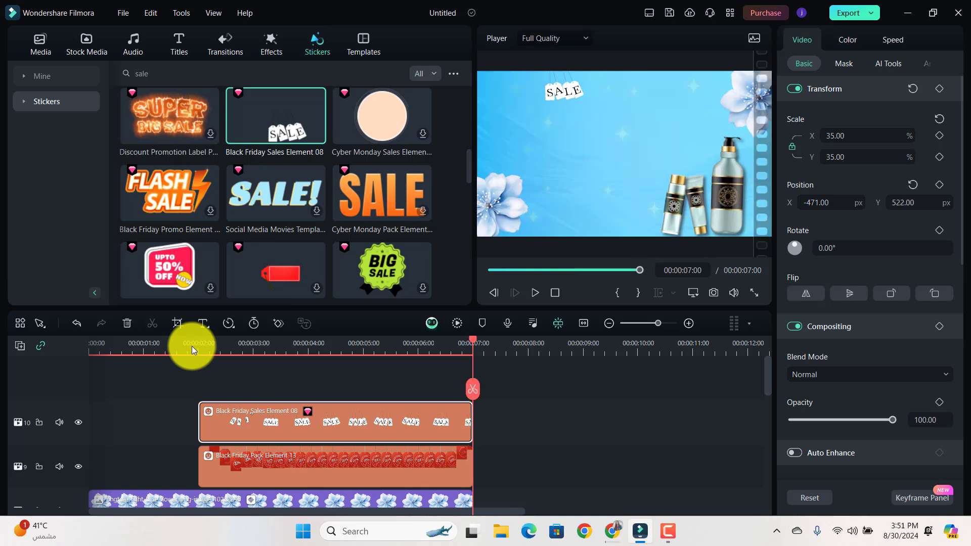
# Render the timeline preview and play back the section with the SALE and 20% OFF stickers
pyautogui.click(357, 368)
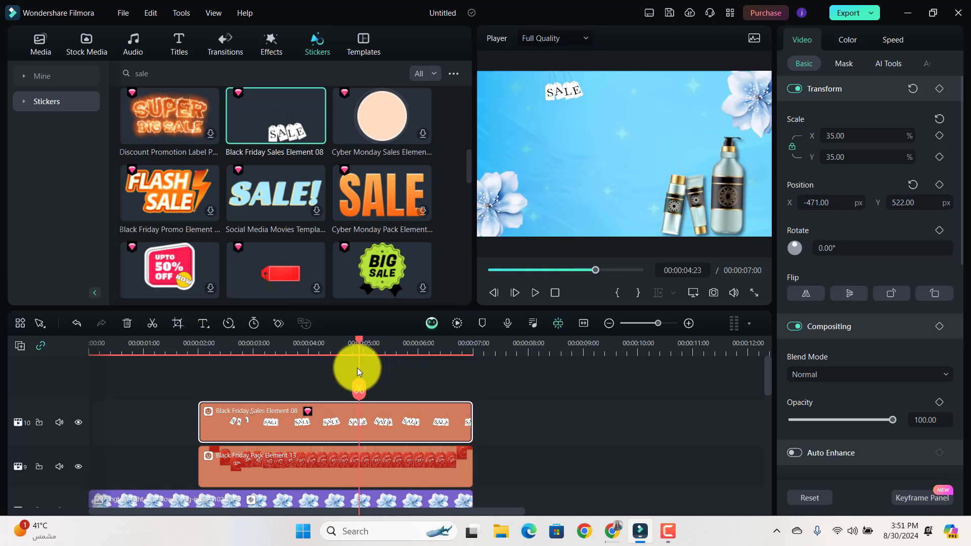
pyautogui.click(456, 324)
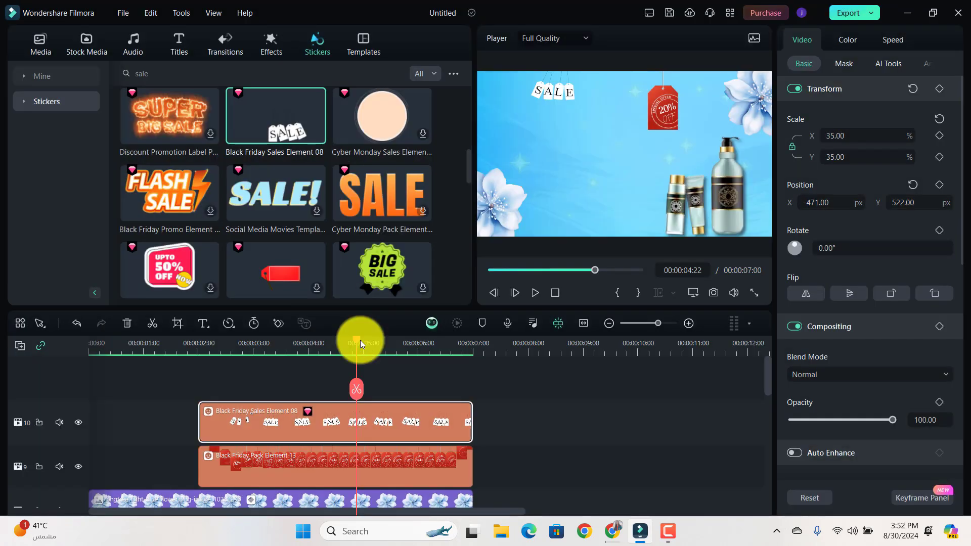
pyautogui.click(337, 348)
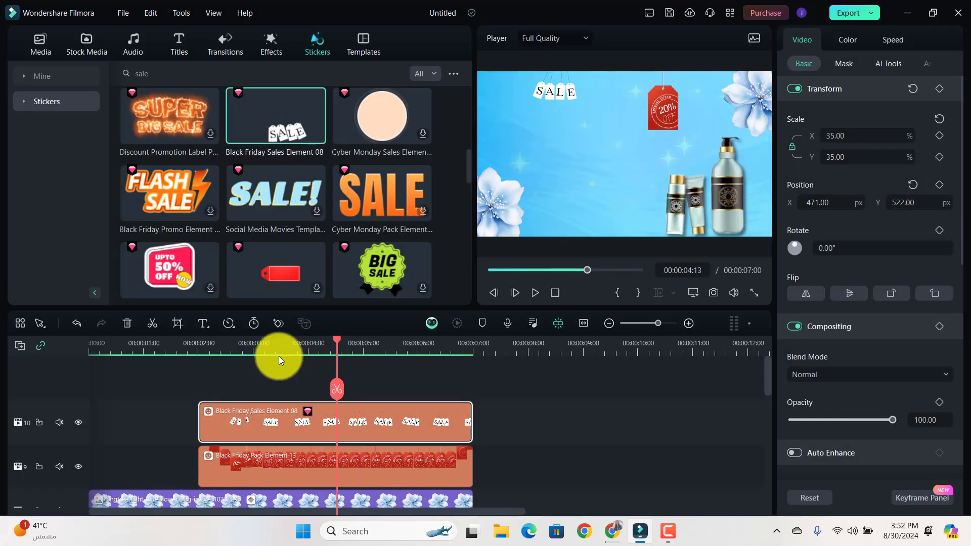
pyautogui.click(194, 377)
pyautogui.press('space')
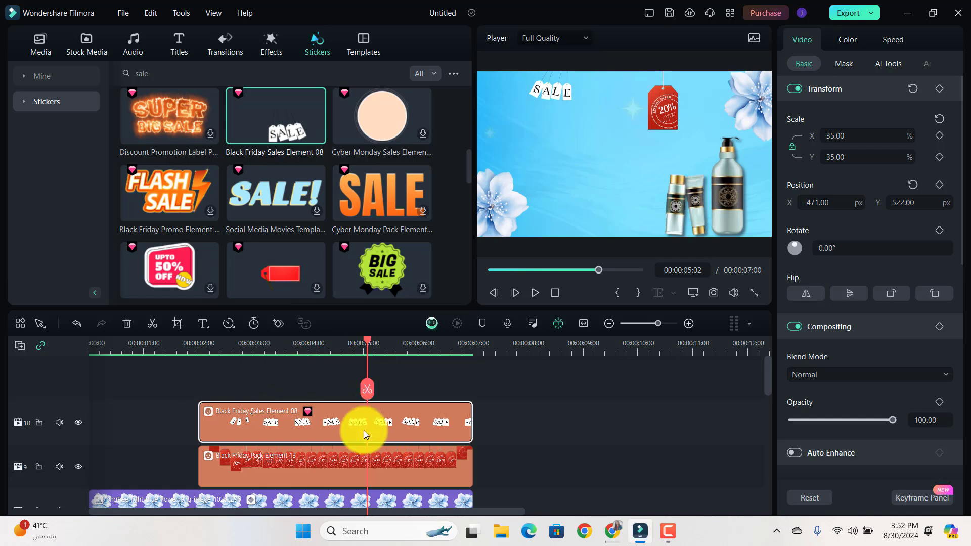
# Add a Transform keyframe to the 20% OFF tag at 00:00:02:18
pyautogui.click(329, 461)
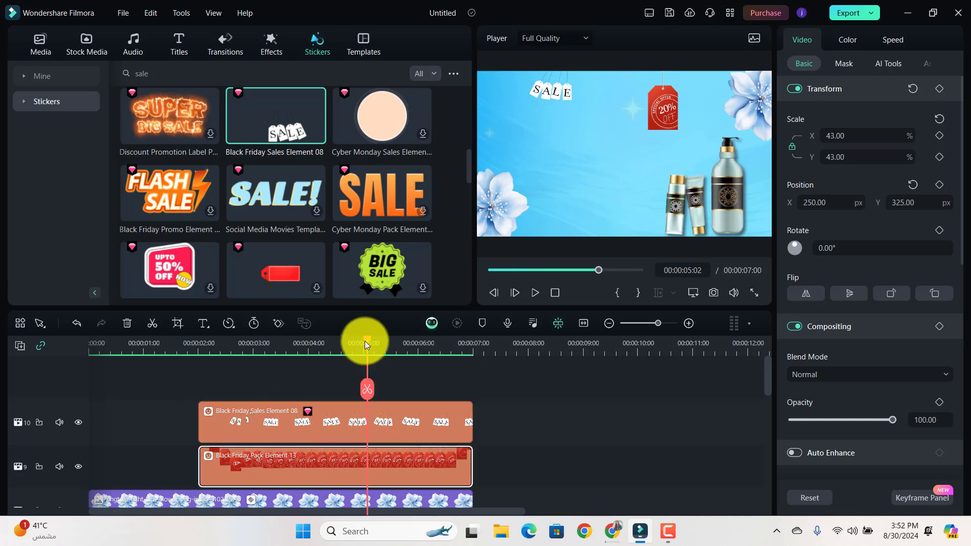
pyautogui.moveTo(365, 341); pyautogui.dragTo(238, 359)
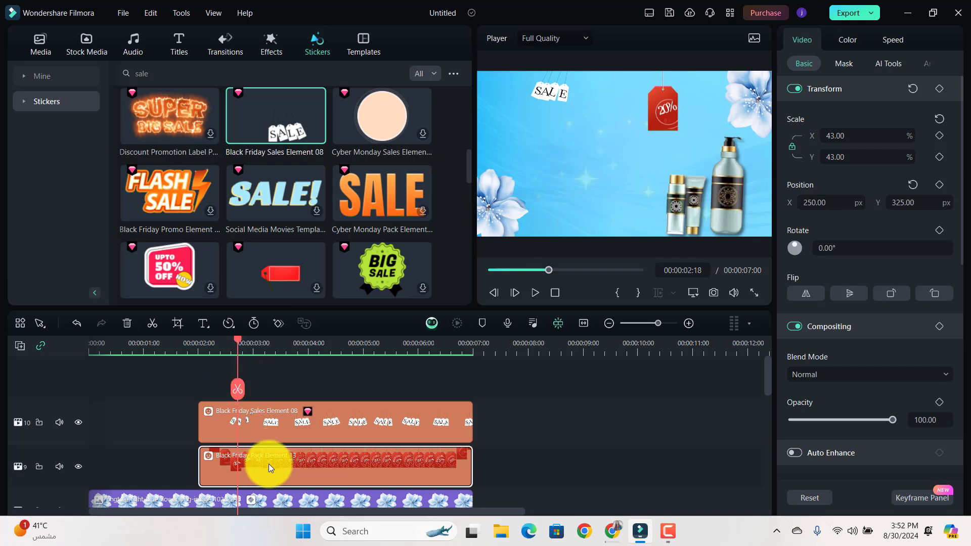
pyautogui.click(939, 89)
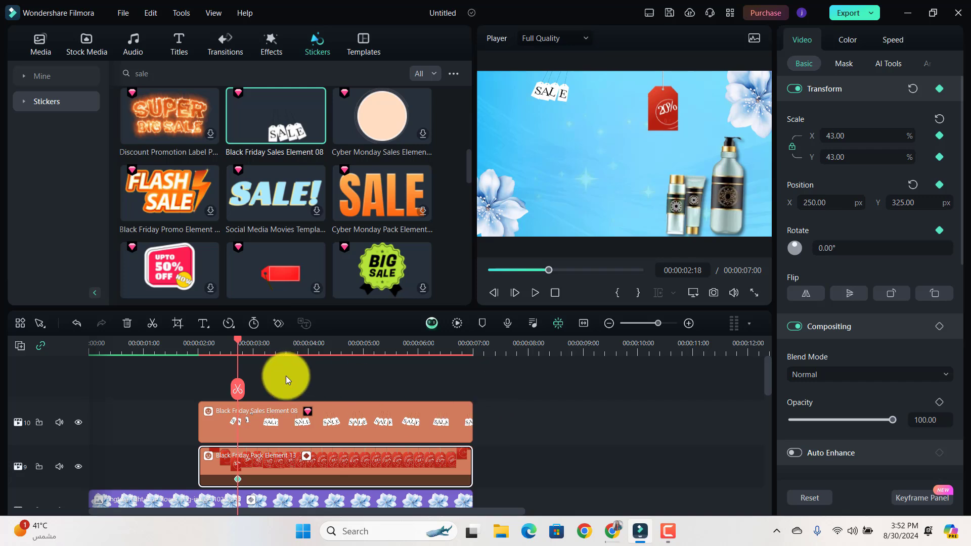
# Make the 20% OFF tag swing with rotation keyframes of 15° at 00:00:03:23 and -15° at 00:00:06:05
pyautogui.moveTo(237, 340); pyautogui.dragTo(308, 365)
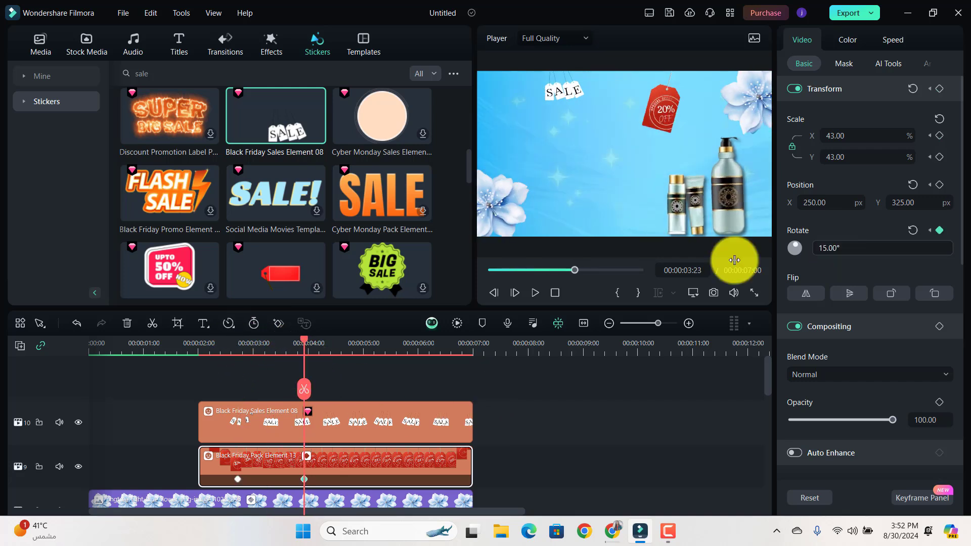
pyautogui.moveTo(302, 339); pyautogui.dragTo(430, 380)
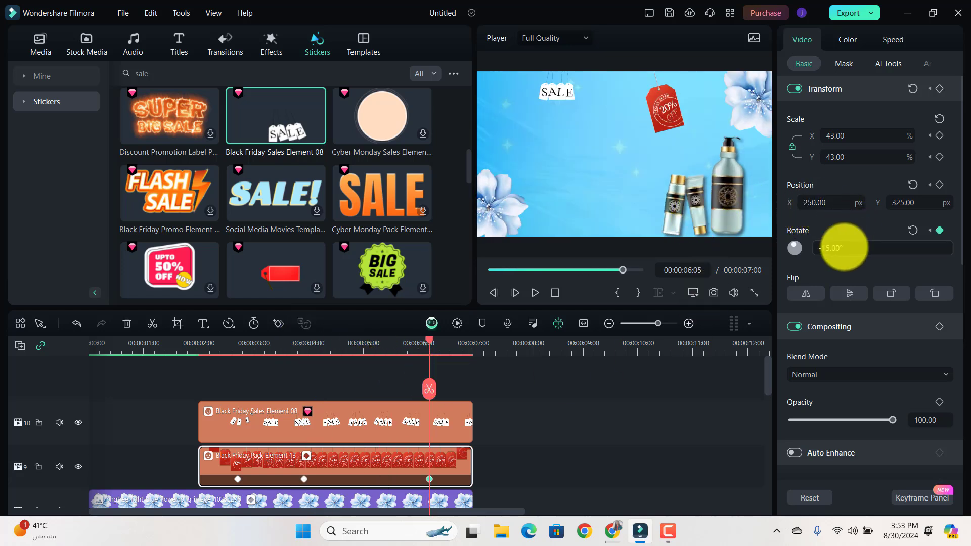
pyautogui.click(304, 479)
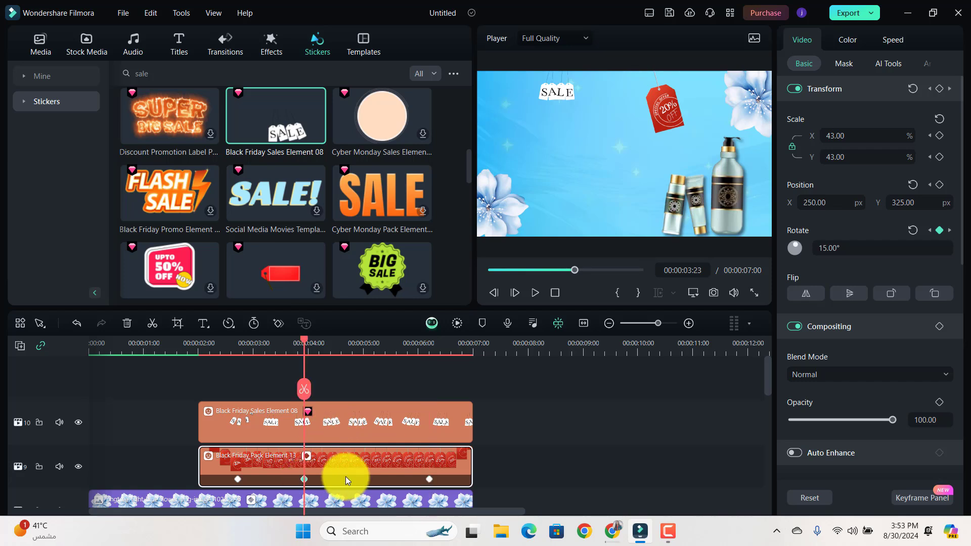
pyautogui.click(429, 479)
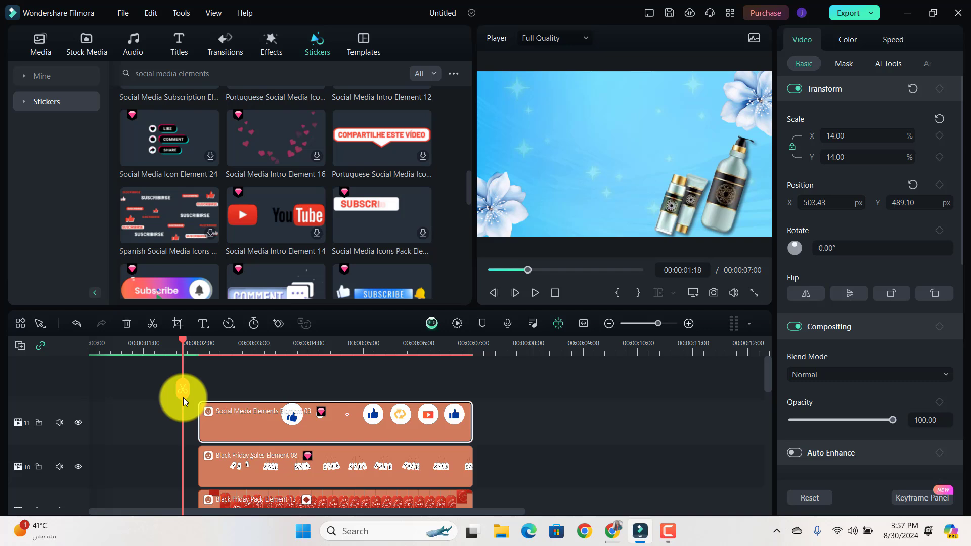
# Add a Default Title on a new top track spanning the full 7 seconds and make its text VIOLET
pyautogui.moveTo(183, 389); pyautogui.dragTo(337, 388)
pyautogui.click(177, 47)
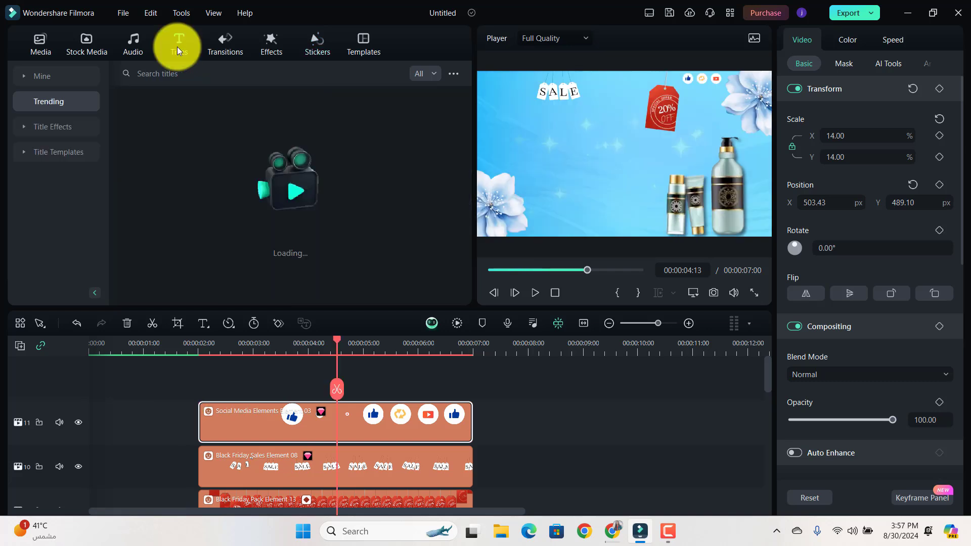
pyautogui.moveTo(174, 117); pyautogui.dragTo(173, 384)
pyautogui.tripleClick(845, 119)
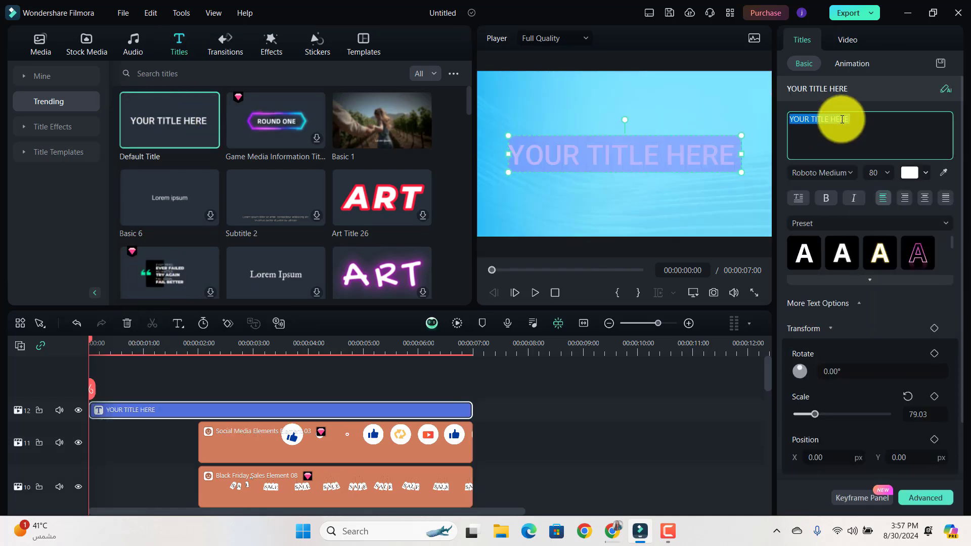
pyautogui.write('VIOLET')
# Colour the VIOLET title dark purple and set its font to Raleway ExtraBold
pyautogui.click(909, 172)
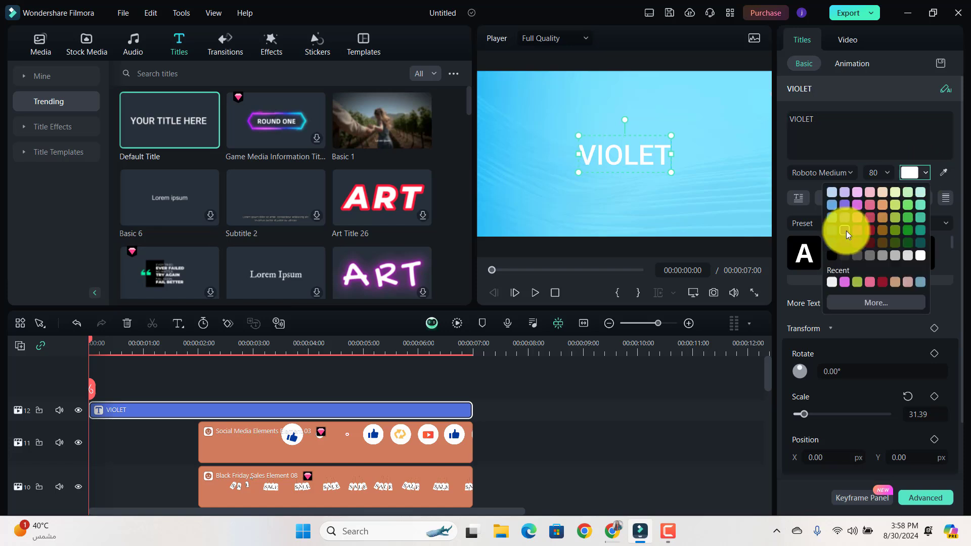
pyautogui.click(845, 243)
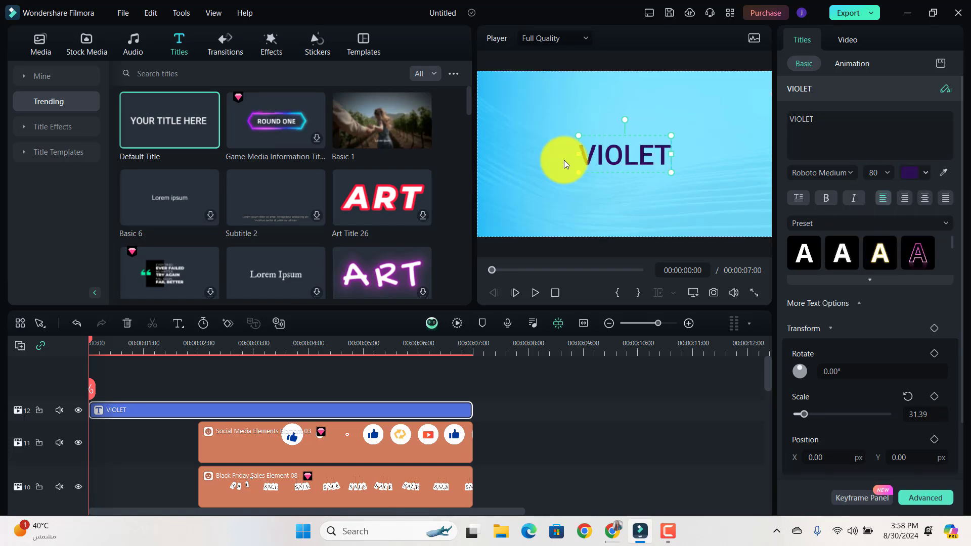
pyautogui.click(820, 172)
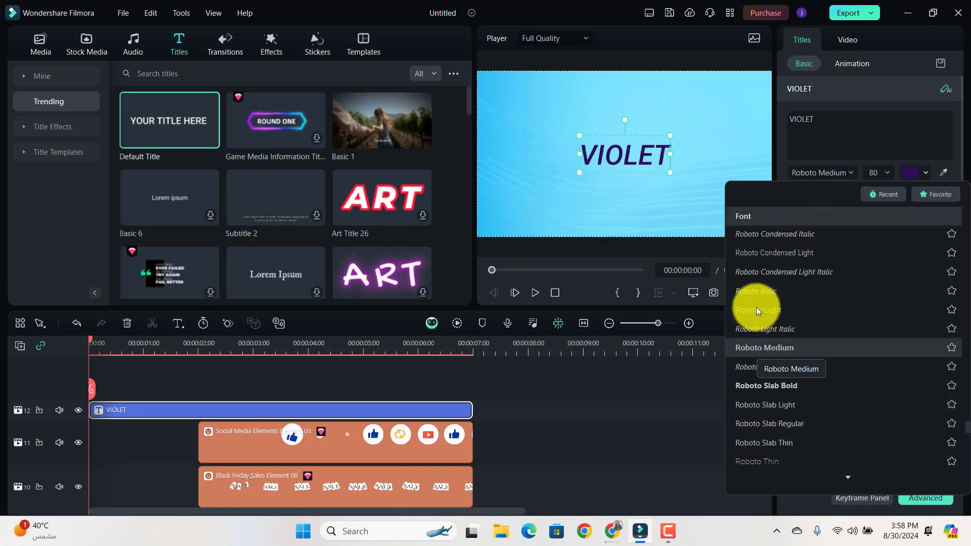
pyautogui.click(783, 386)
pyautogui.click(842, 174)
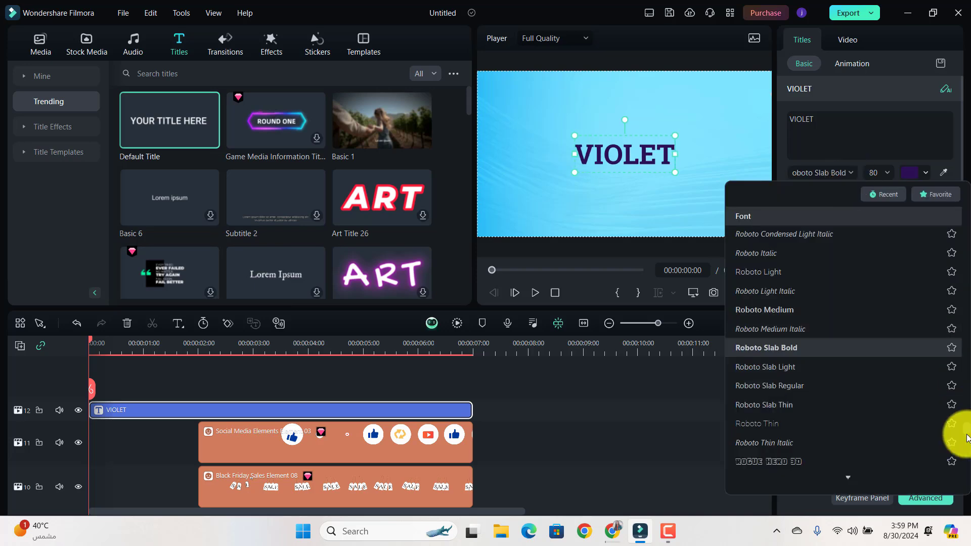
pyautogui.moveTo(967, 425); pyautogui.dragTo(967, 404)
pyautogui.click(777, 382)
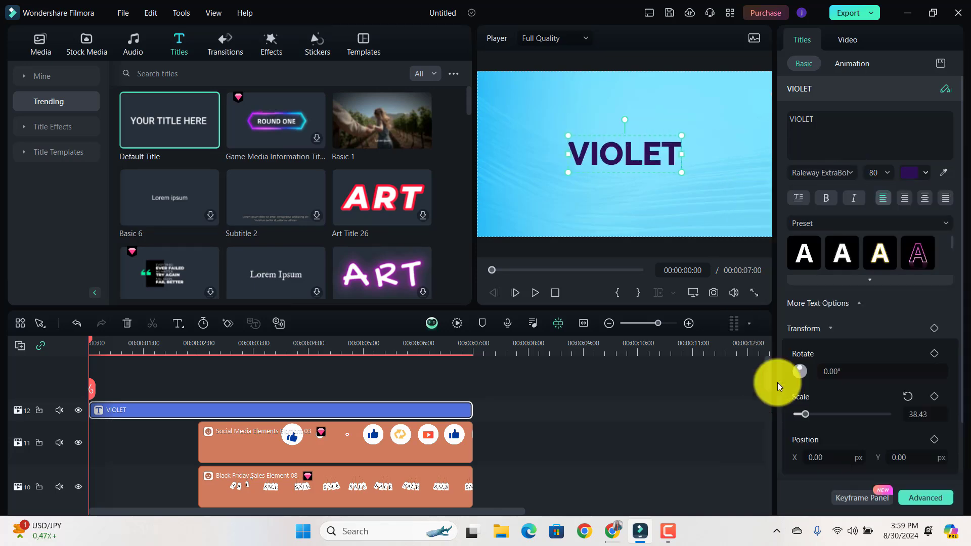
# Position the VIOLET title at X -296 px and Y 193 px, beneath the SALE sticker
pyautogui.click(847, 40)
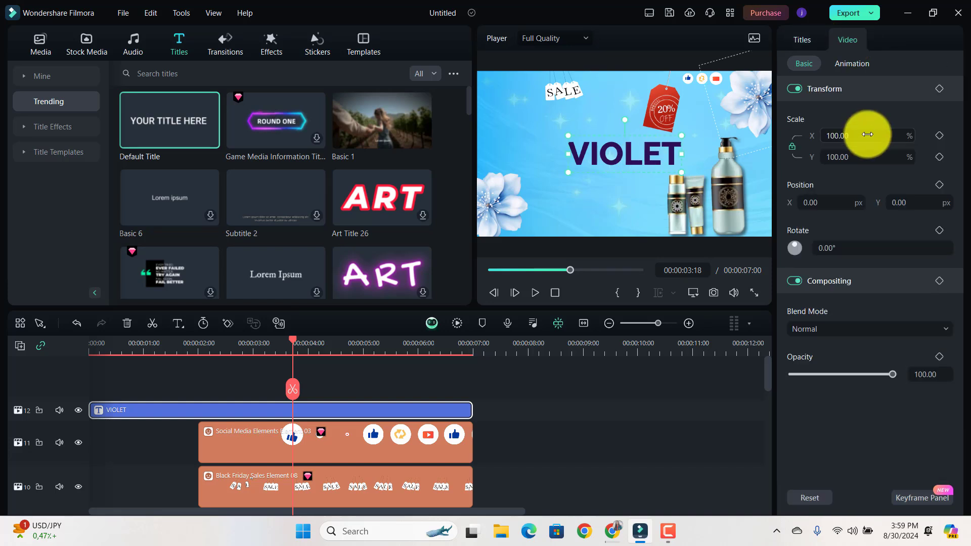
pyautogui.moveTo(841, 203); pyautogui.dragTo(841, 205)
pyautogui.moveTo(910, 201); pyautogui.dragTo(912, 202)
pyautogui.moveTo(819, 203); pyautogui.dragTo(823, 203)
pyautogui.click(578, 149)
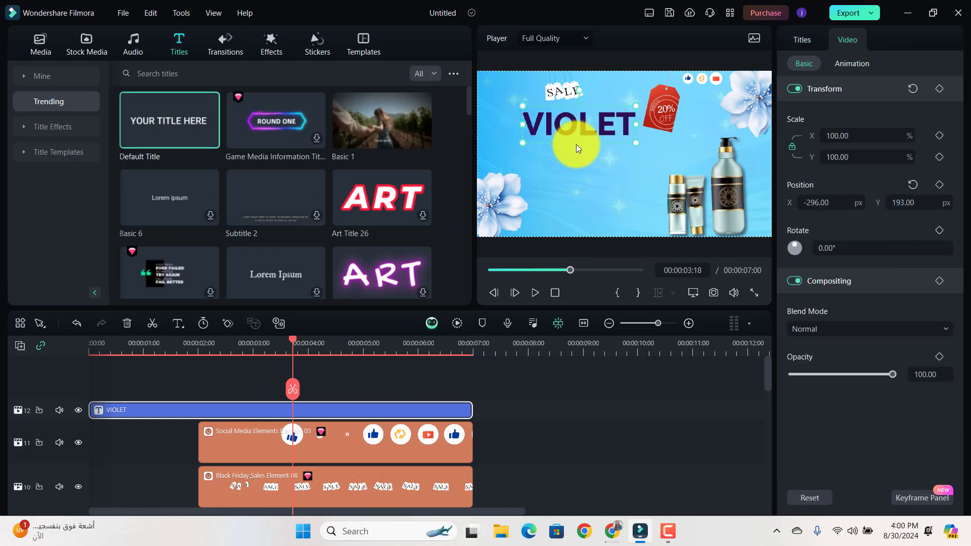
# Give the VIOLET title the Appearing In animation with a 1.40 s duration and play it back from the start
pyautogui.click(846, 65)
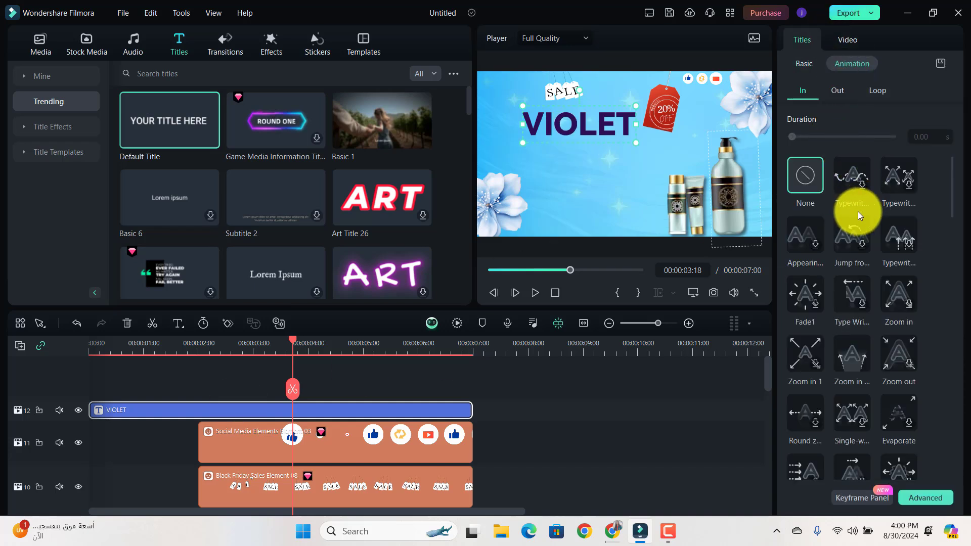
pyautogui.click(804, 236)
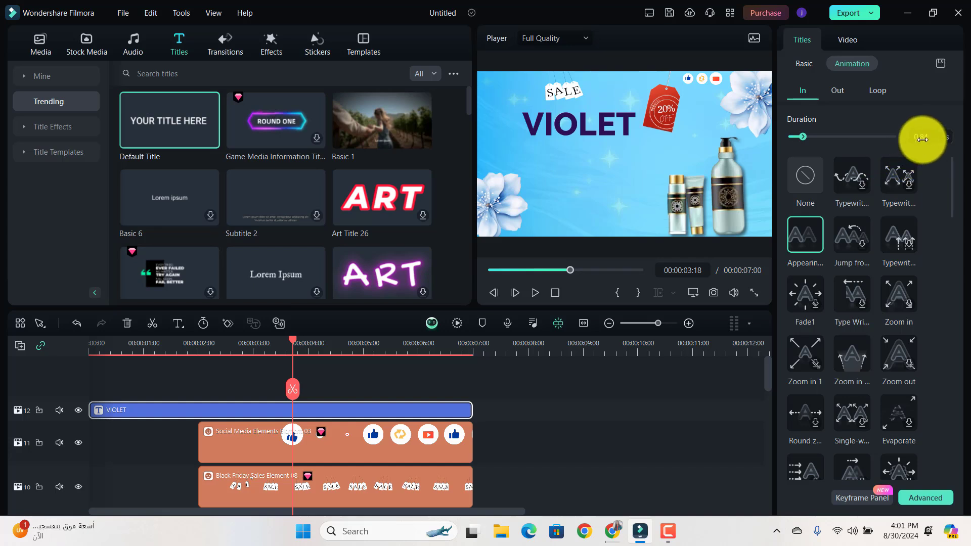
pyautogui.moveTo(916, 135); pyautogui.dragTo(924, 136)
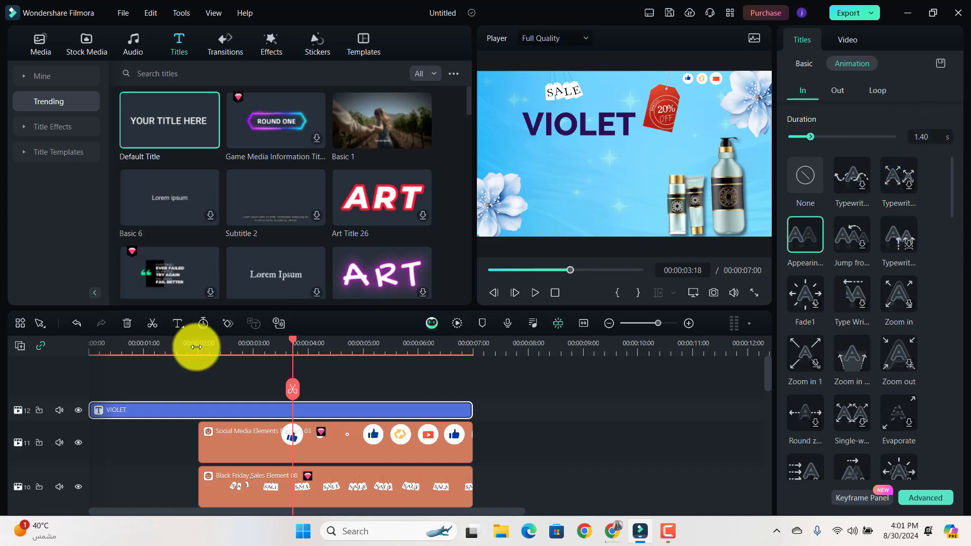
pyautogui.moveTo(293, 341); pyautogui.dragTo(1, 342)
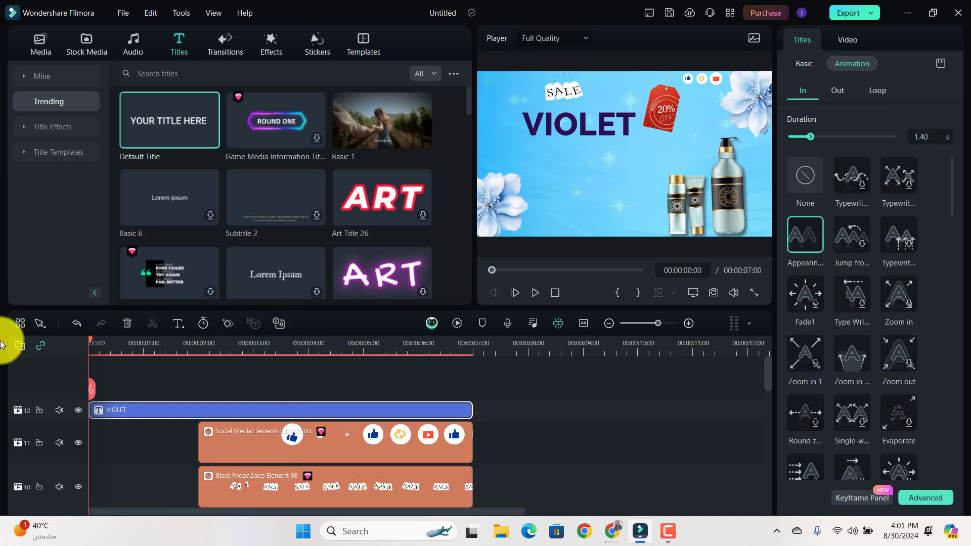
pyautogui.press('space')
pyautogui.press('space')
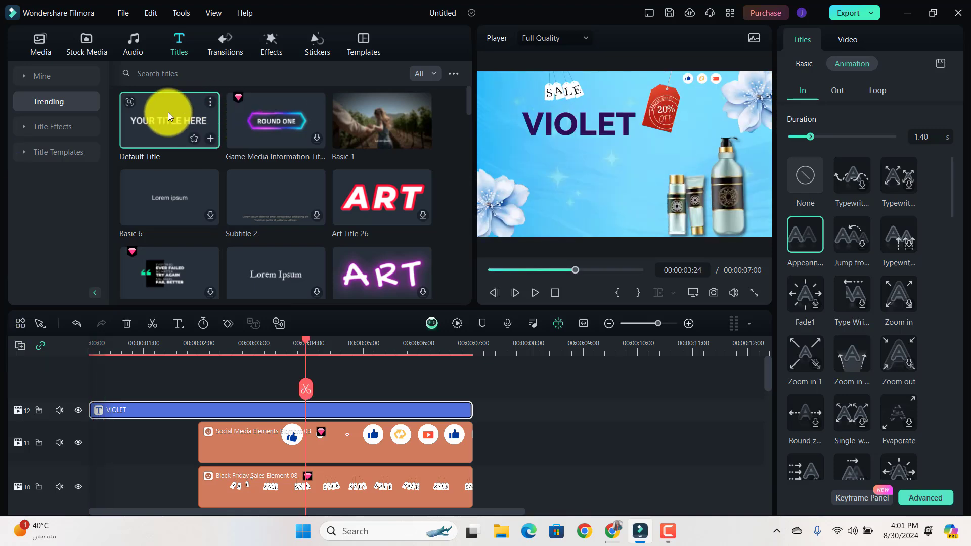
# Add a second Default Title on a new track above VIOLET and enter RANGE OF as its first line
pyautogui.moveTo(168, 117); pyautogui.dragTo(466, 416)
pyautogui.click(800, 63)
pyautogui.tripleClick(844, 118)
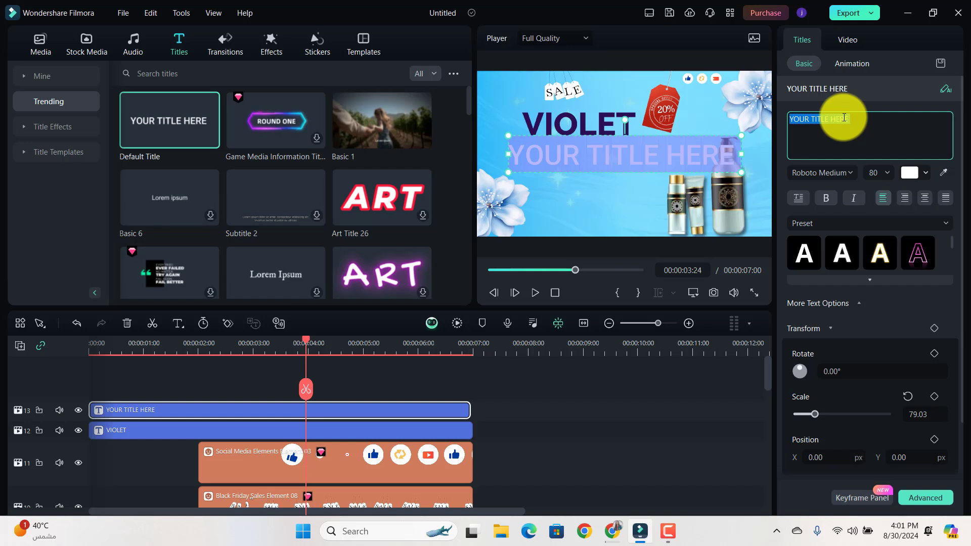
pyautogui.write('Range of')
pyautogui.press('BackSpace')
pyautogui.press('BackSpace')
pyautogui.press('BackSpace')
pyautogui.press('BackSpace')
pyautogui.press('BackSpace')
pyautogui.press('BackSpace')
pyautogui.press('BackSpace')
pyautogui.press('BackSpace')
pyautogui.write('rANGE OF')
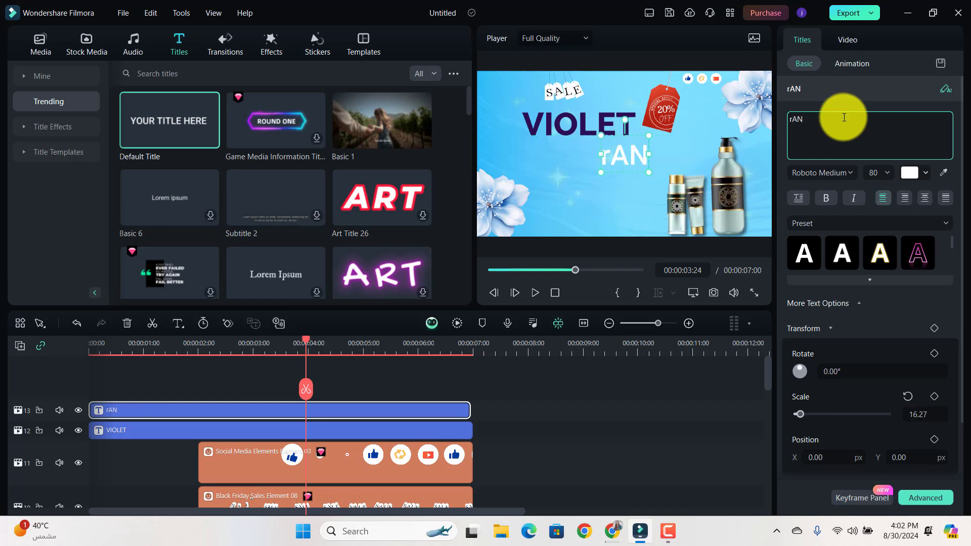
# Add SKIN PRODUCT as the second line of the RANGE OF title
pyautogui.press('Return')
pyautogui.write('SKIN pRODUCT')
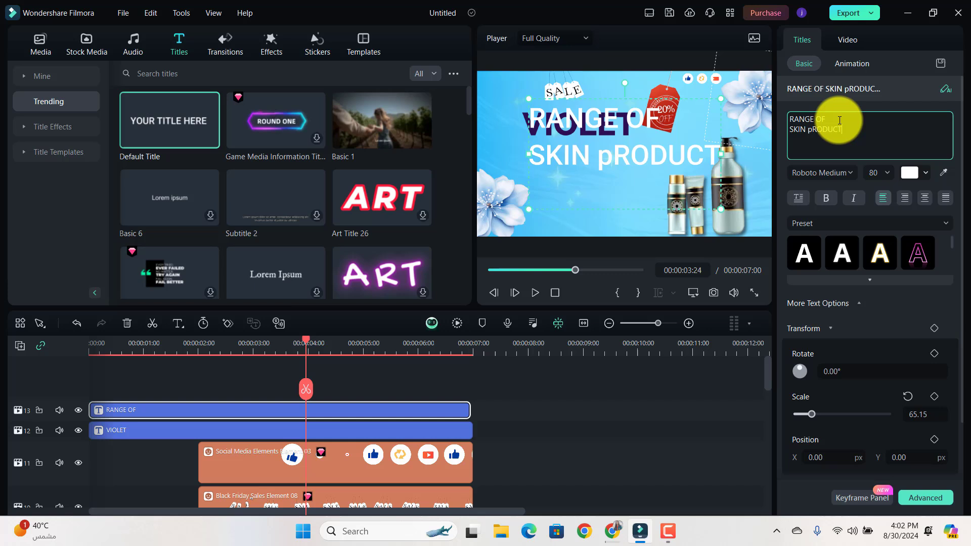
pyautogui.click(813, 130)
pyautogui.press('BackSpace')
pyautogui.write('PRODUCT')
# Format the RANGE OF SKIN PRODUCT title with centred alignment, font size 28 and dark purple colour
pyautogui.click(924, 198)
pyautogui.click(887, 173)
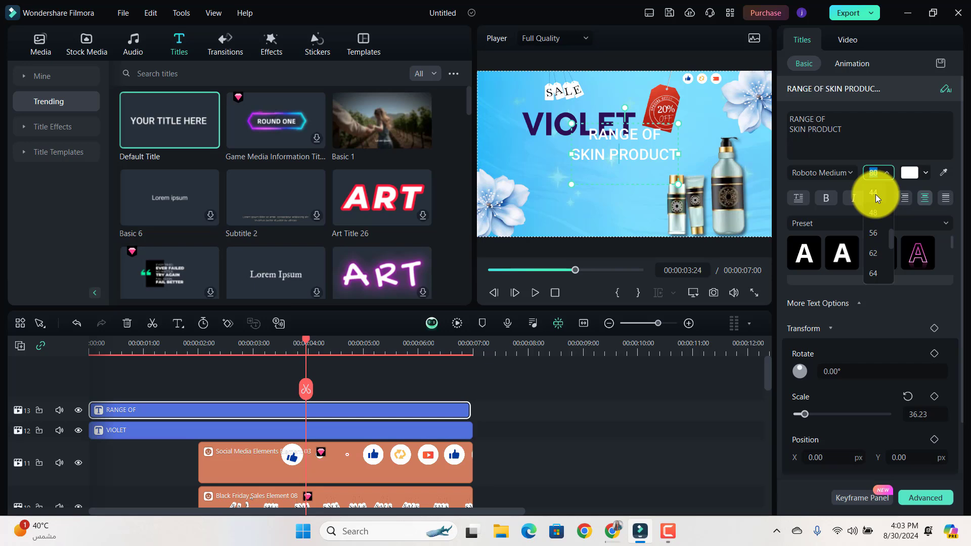
pyautogui.scroll(2, 883, 213)
pyautogui.click(872, 192)
# Shift the RANGE OF SKIN PRODUCT title left so it sits beneath VIOLET, and set its font to Raleway Bold
pyautogui.click(847, 40)
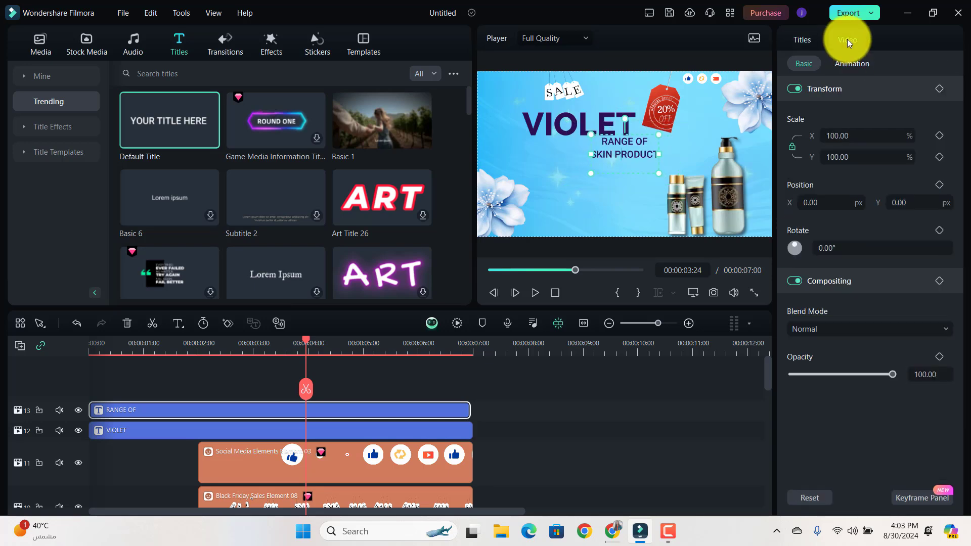
pyautogui.moveTo(829, 203); pyautogui.dragTo(807, 204)
pyautogui.click(802, 39)
pyautogui.click(822, 172)
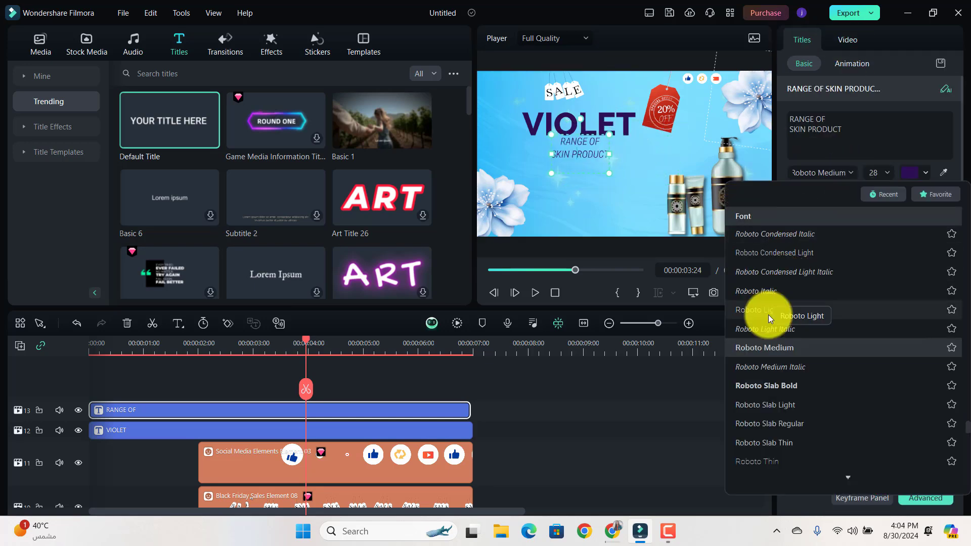
pyautogui.scroll(3, 779, 424)
pyautogui.scroll(4, 764, 253)
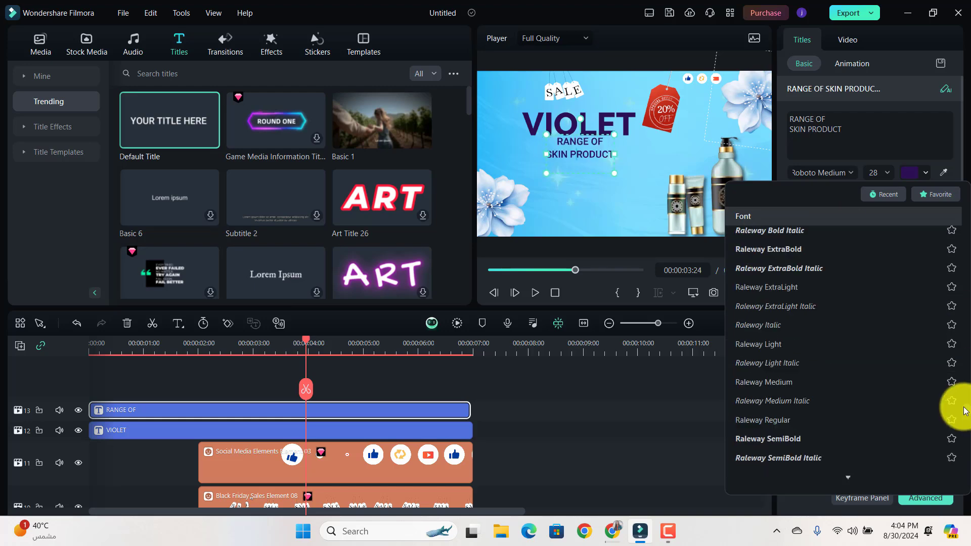
pyautogui.scroll(2, 780, 320)
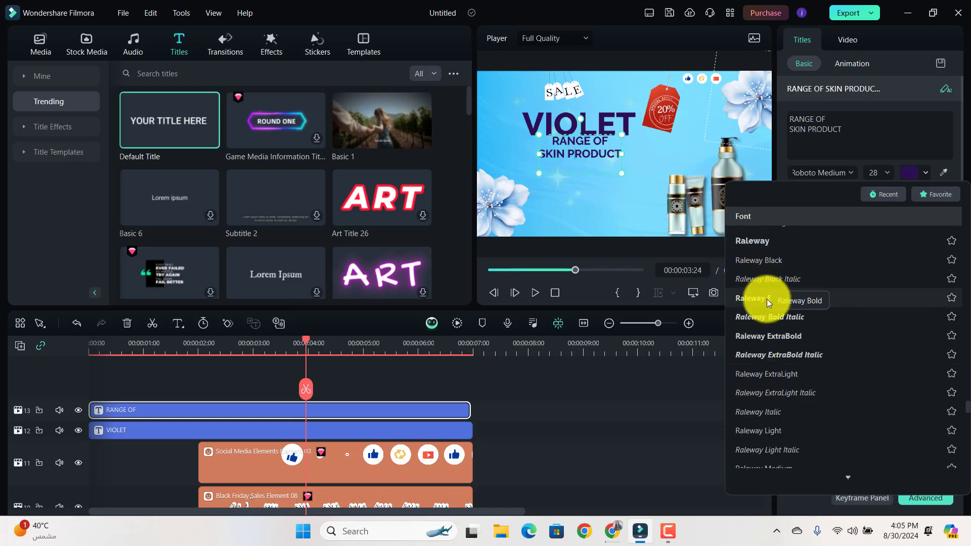
pyautogui.click(769, 299)
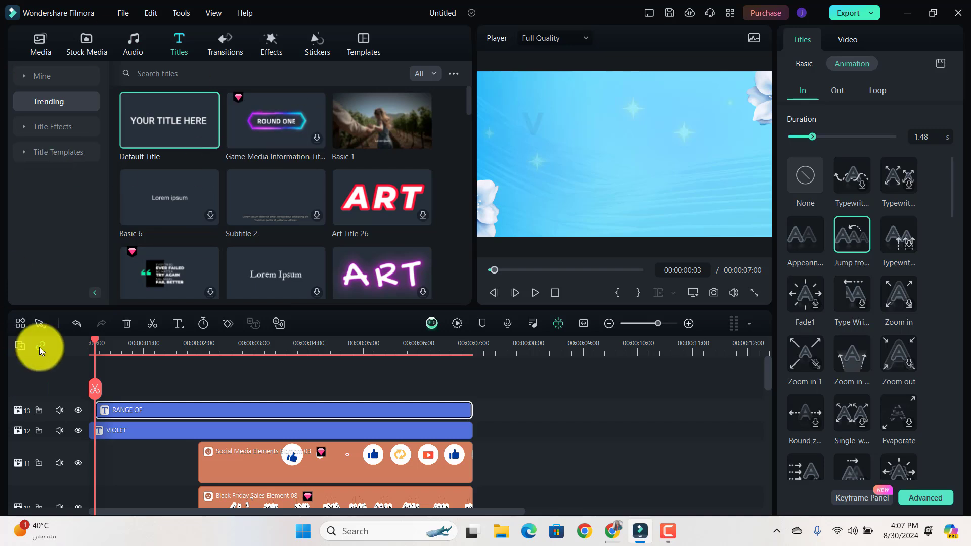
# Add an ORDER NOW Default Title on a new top track, from about 00:00:02:00 to the end of the ad
pyautogui.moveTo(97, 343); pyautogui.dragTo(285, 362)
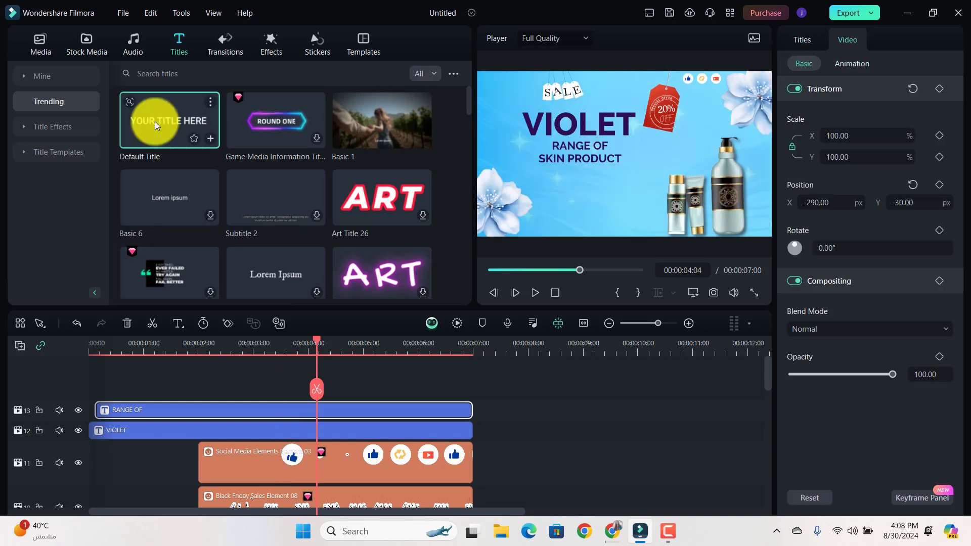
pyautogui.moveTo(152, 120); pyautogui.dragTo(198, 410)
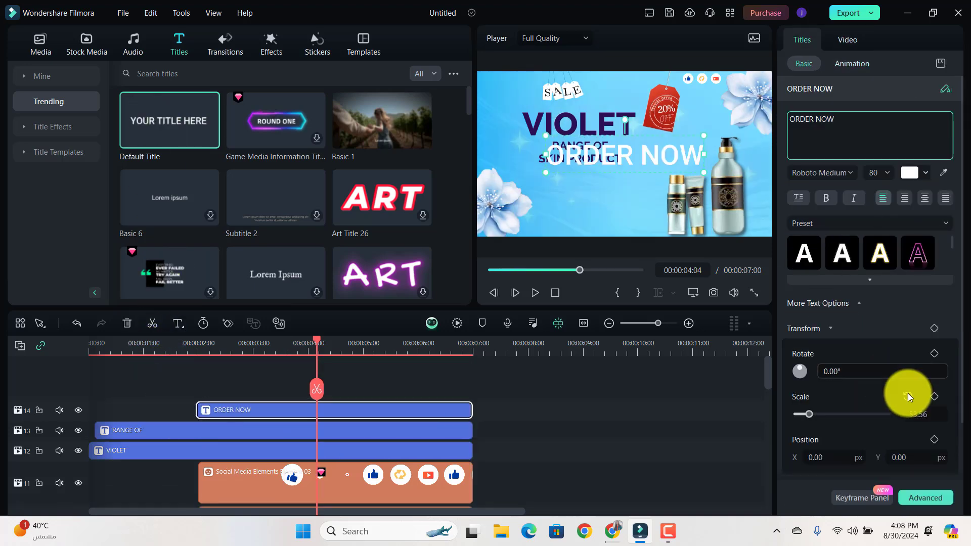
# Enable a background behind the ORDER NOW title and fill it with dark purple
pyautogui.scroll(-2, 955, 228)
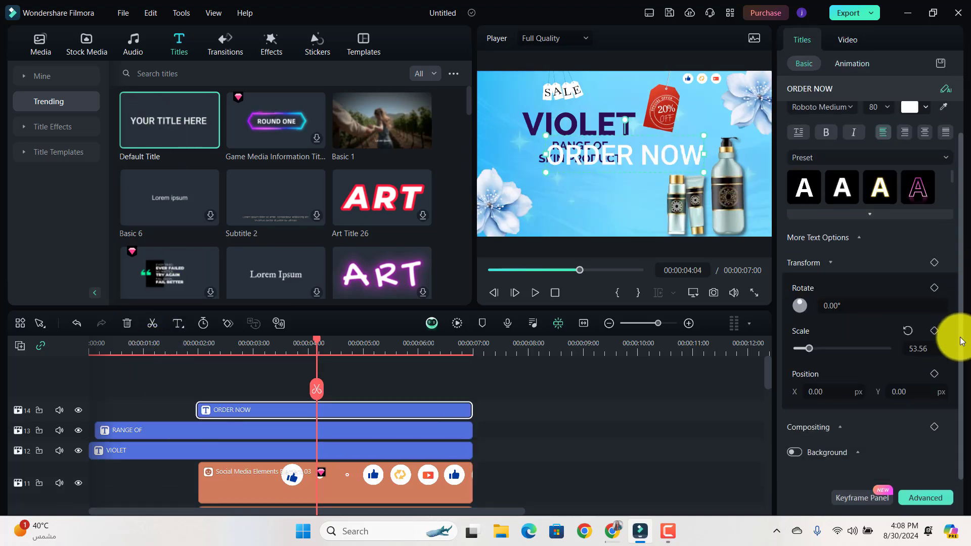
pyautogui.click(795, 452)
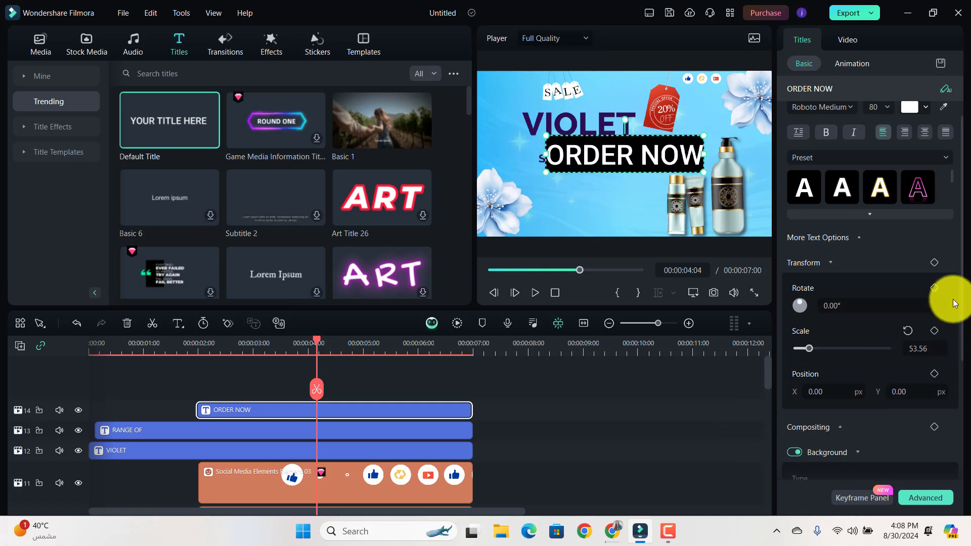
pyautogui.scroll(-4, 958, 354)
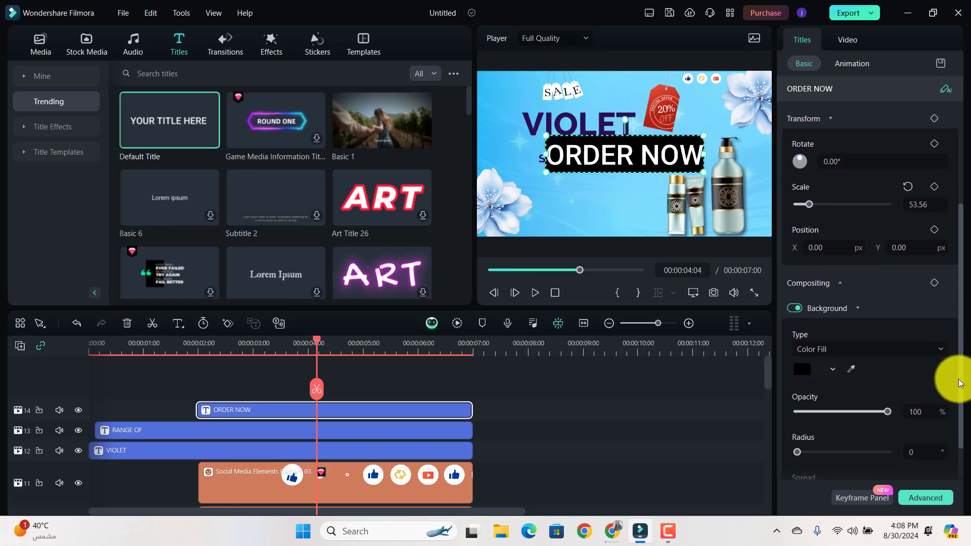
pyautogui.scroll(-2, 959, 383)
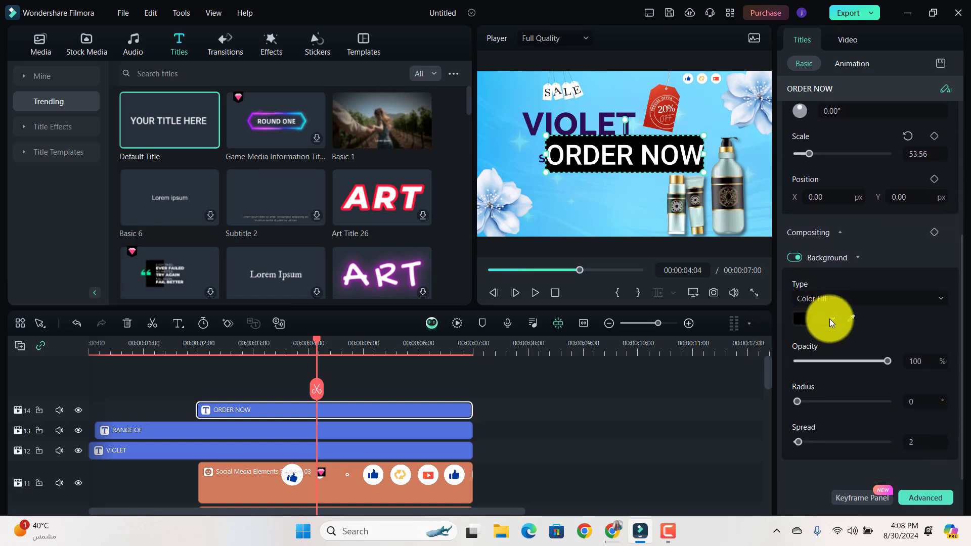
pyautogui.click(799, 318)
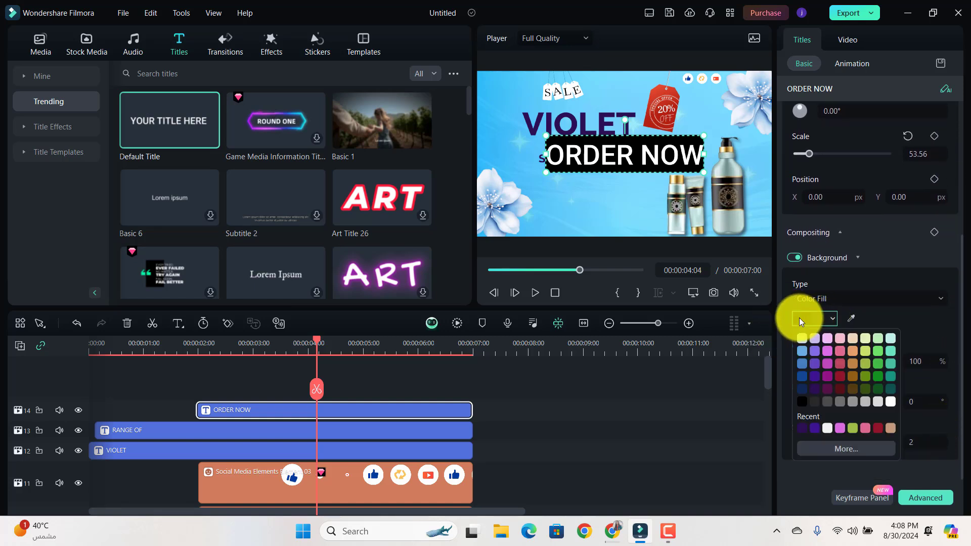
pyautogui.click(815, 386)
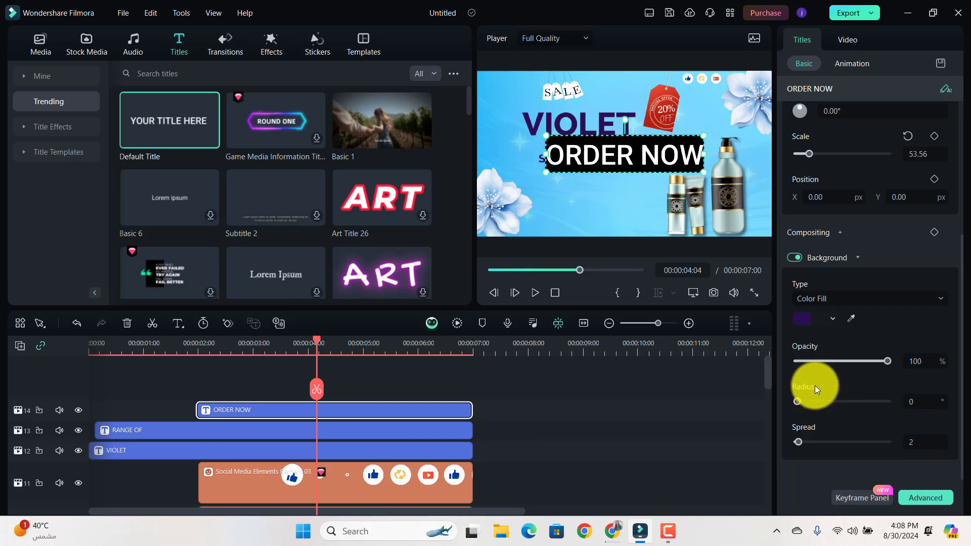
# Round the ORDER NOW background with radius 68 and spread 15 at 100% opacity
pyautogui.moveTo(797, 401); pyautogui.dragTo(865, 402)
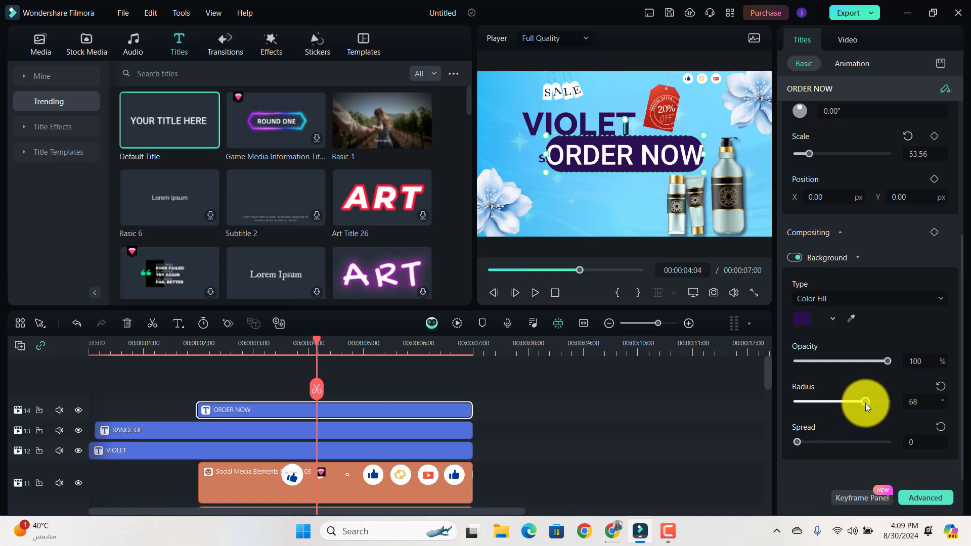
pyautogui.moveTo(798, 443); pyautogui.dragTo(811, 443)
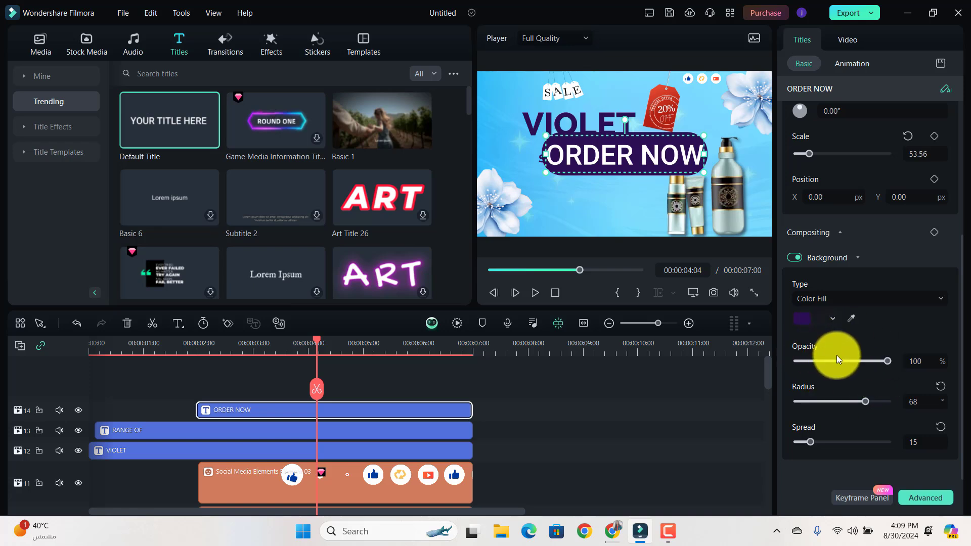
pyautogui.moveTo(888, 359)
pyautogui.mouseDown()
pyautogui.moveTo(865, 359)
pyautogui.moveTo(896, 360)
pyautogui.mouseUp()
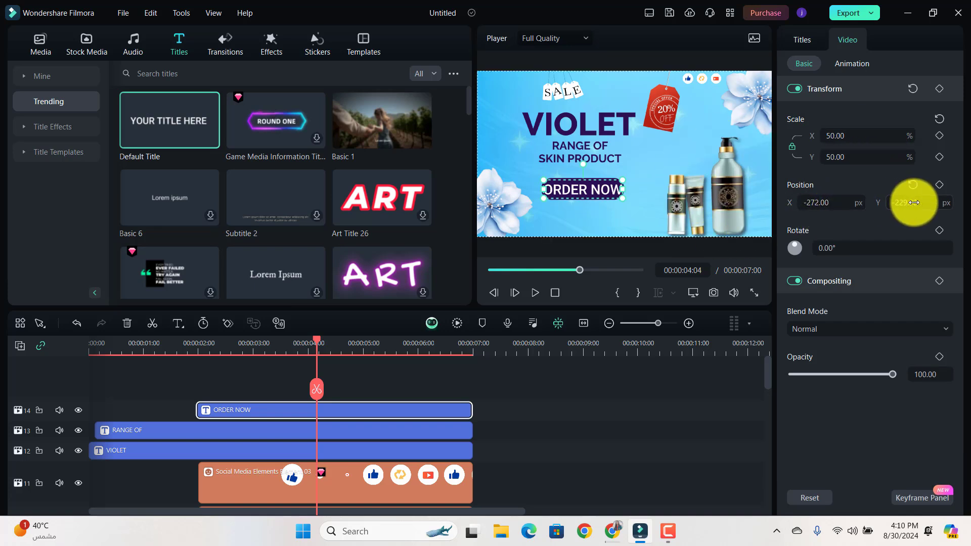
# Lower the ORDER NOW title to Y -313 px, below the RANGE OF SKIN PRODUCT text
pyautogui.moveTo(913, 202); pyautogui.dragTo(913, 202)
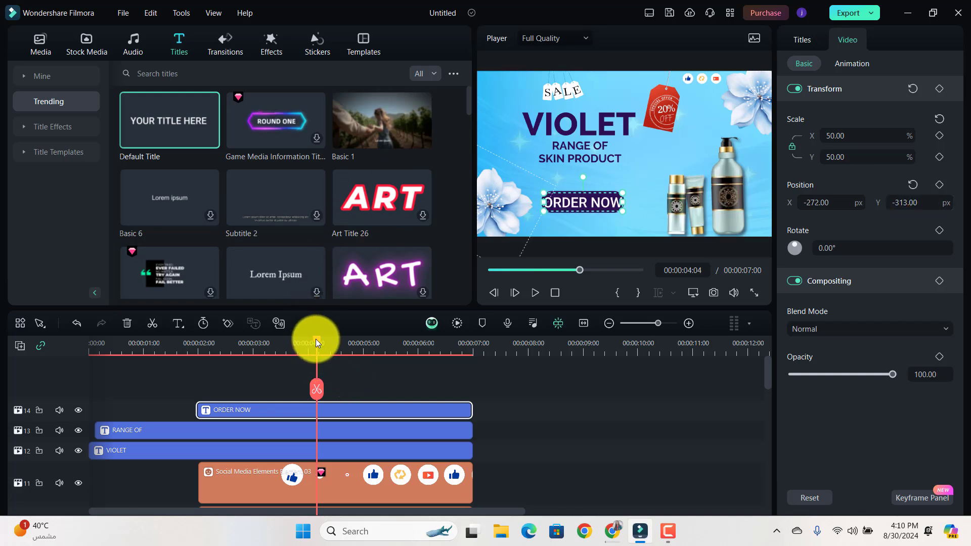
pyautogui.moveTo(316, 342); pyautogui.dragTo(204, 354)
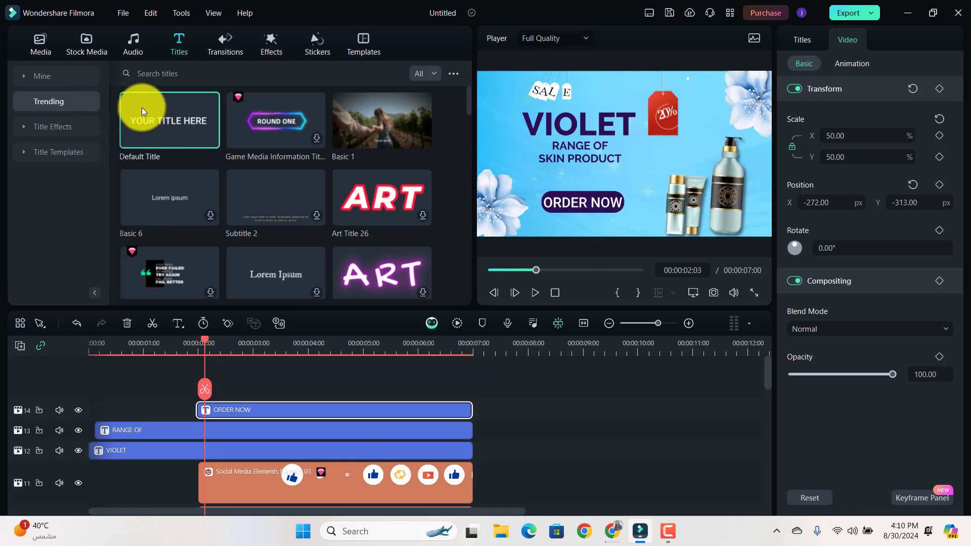
pyautogui.moveTo(141, 107); pyautogui.dragTo(199, 391)
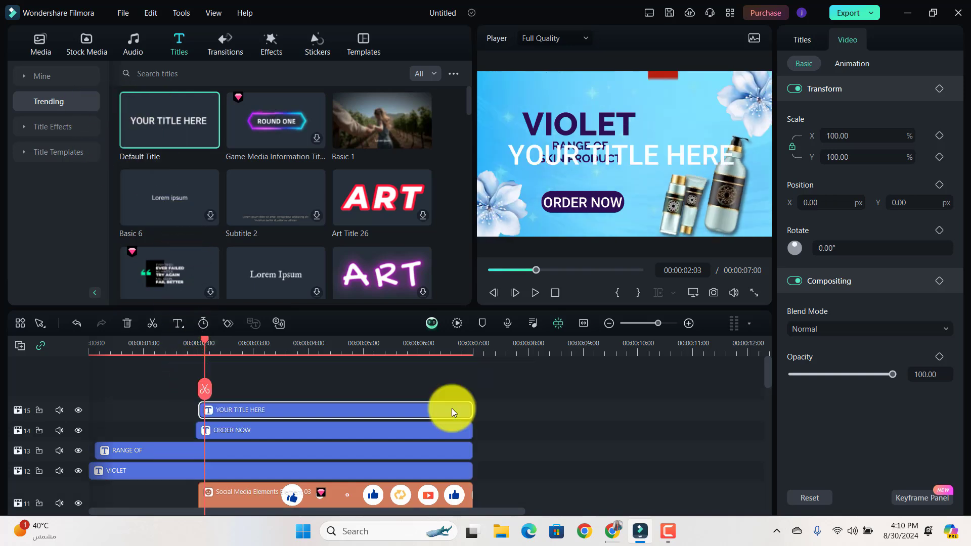
pyautogui.click(795, 47)
pyautogui.click(827, 122)
pyautogui.write('www.')
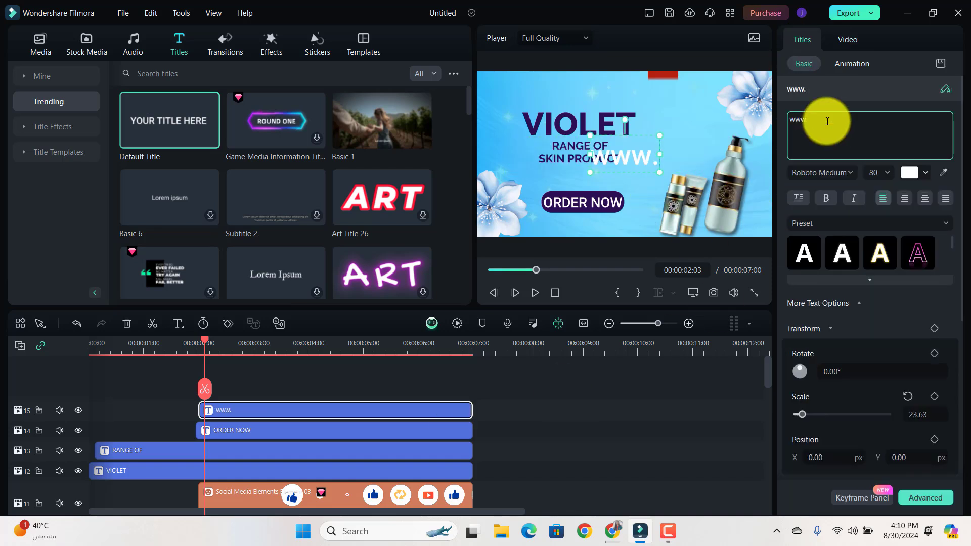
pyautogui.write('website.com')
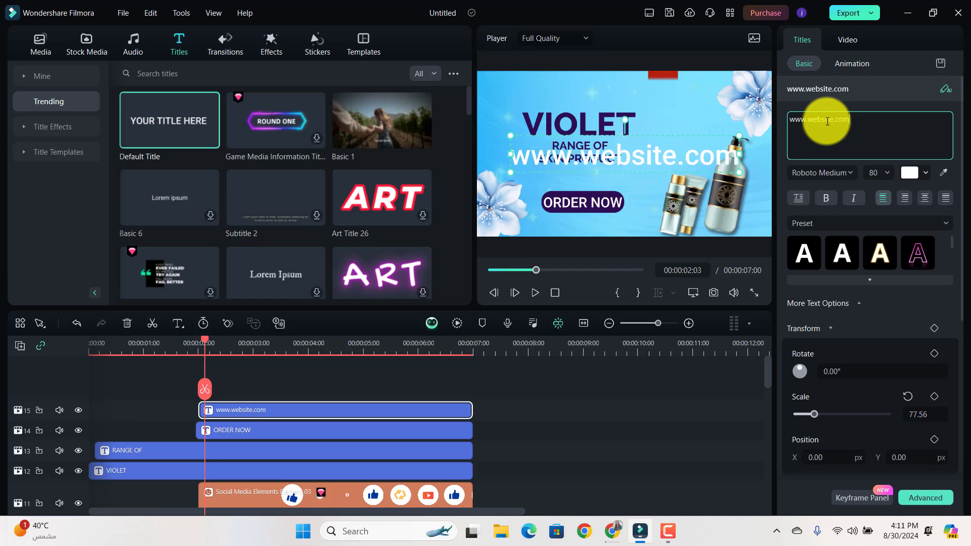
pyautogui.click(906, 173)
pyautogui.click(851, 251)
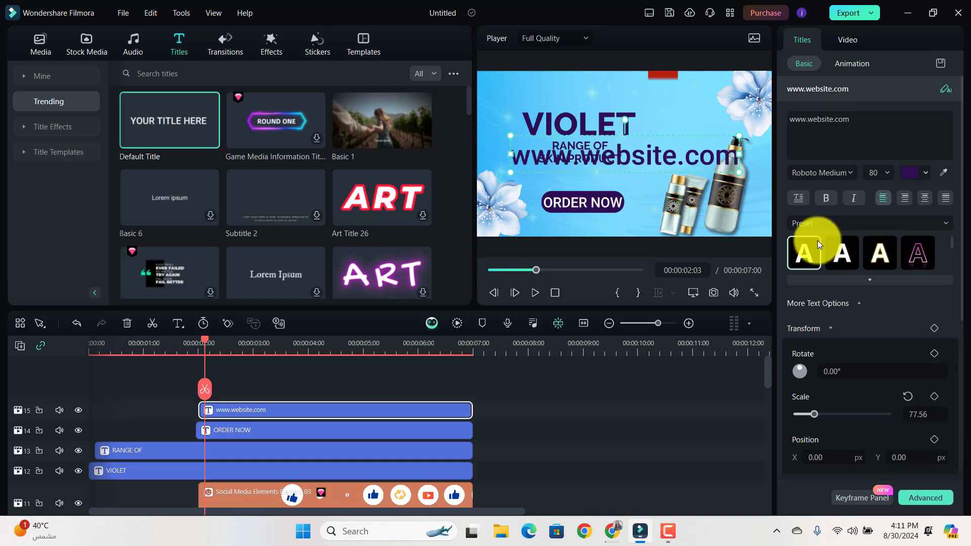
pyautogui.click(882, 173)
pyautogui.moveTo(891, 243); pyautogui.dragTo(842, 209)
pyautogui.click(873, 276)
pyautogui.click(848, 40)
pyautogui.moveTo(919, 202); pyautogui.dragTo(915, 199)
pyautogui.moveTo(823, 202); pyautogui.dragTo(830, 202)
pyautogui.moveTo(203, 339); pyautogui.dragTo(363, 388)
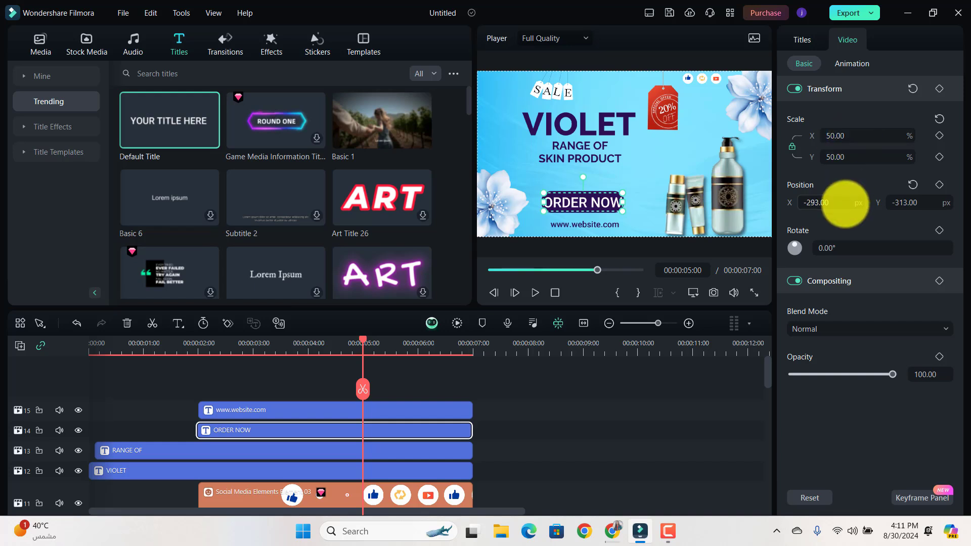
pyautogui.moveTo(846, 203); pyautogui.dragTo(831, 205)
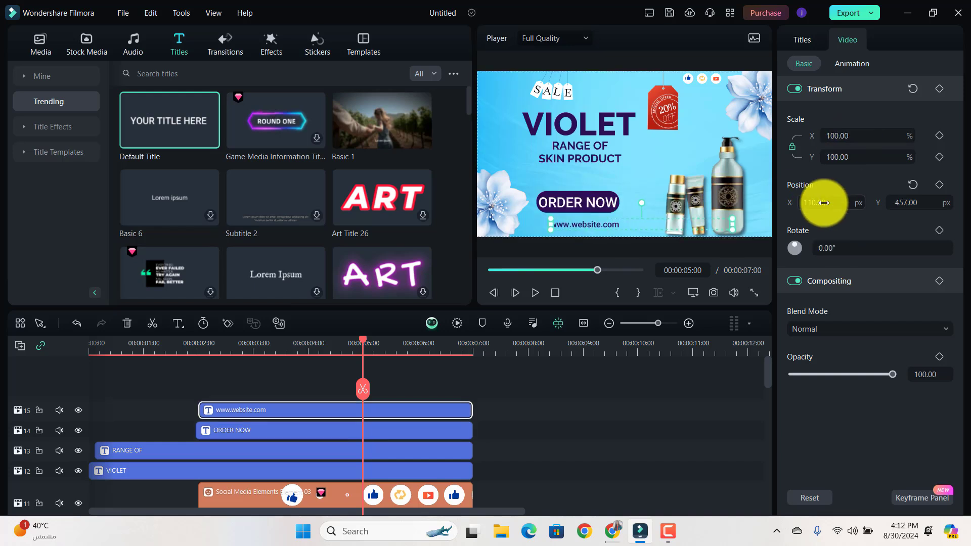
pyautogui.moveTo(826, 204); pyautogui.dragTo(826, 203)
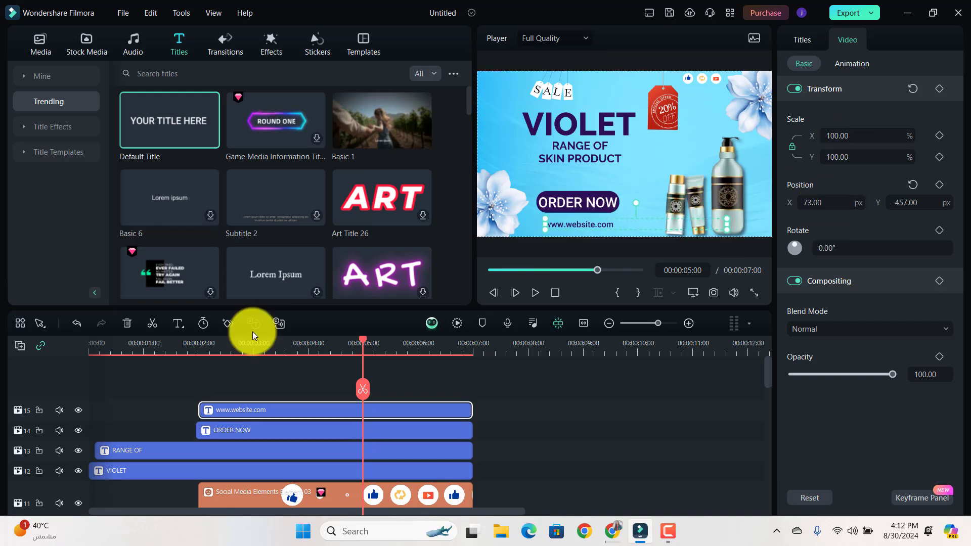
# Search the music library for promo and place Funky Showtime on the audio track from 00:00:00:00
pyautogui.moveTo(366, 341); pyautogui.dragTo(0, 425)
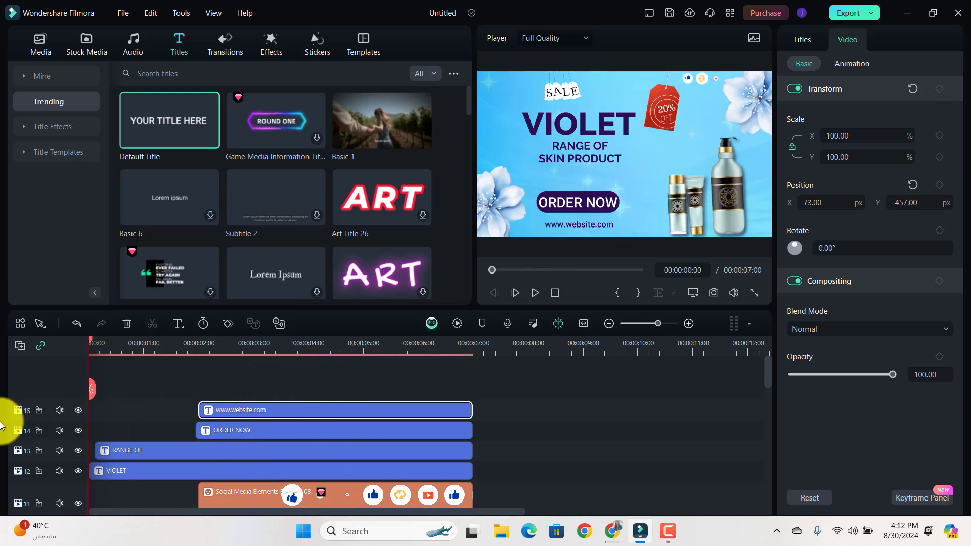
pyautogui.click(132, 45)
pyautogui.click(177, 73)
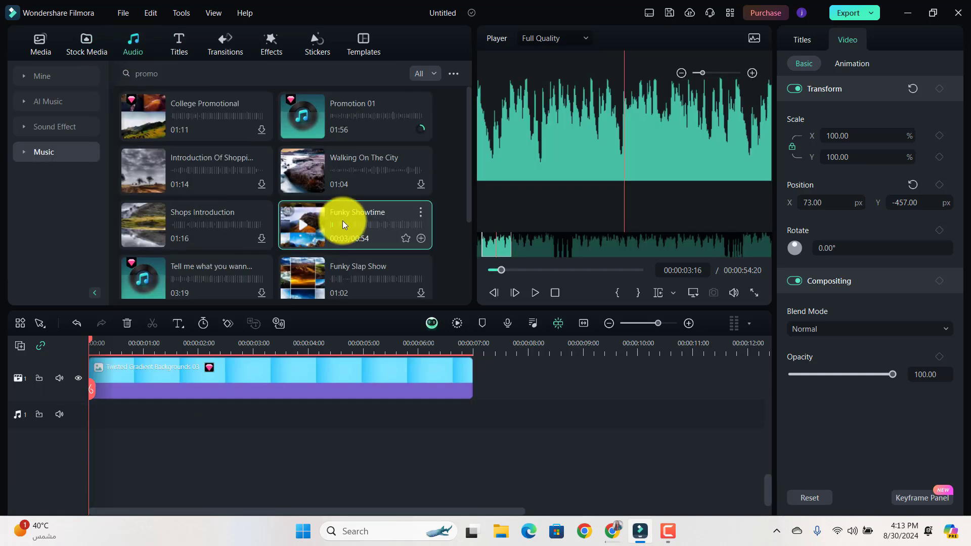
pyautogui.moveTo(342, 221); pyautogui.dragTo(69, 413)
pyautogui.click(92, 348)
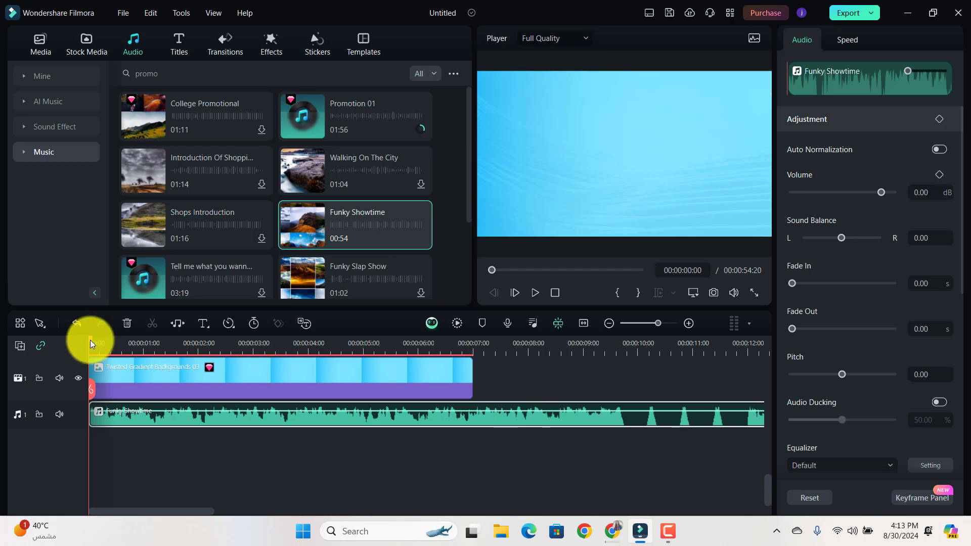
# Trim the Funky Showtime music to end at 00:00:07:00 and give it a 1.16 s fade-out
pyautogui.moveTo(90, 340); pyautogui.dragTo(495, 411)
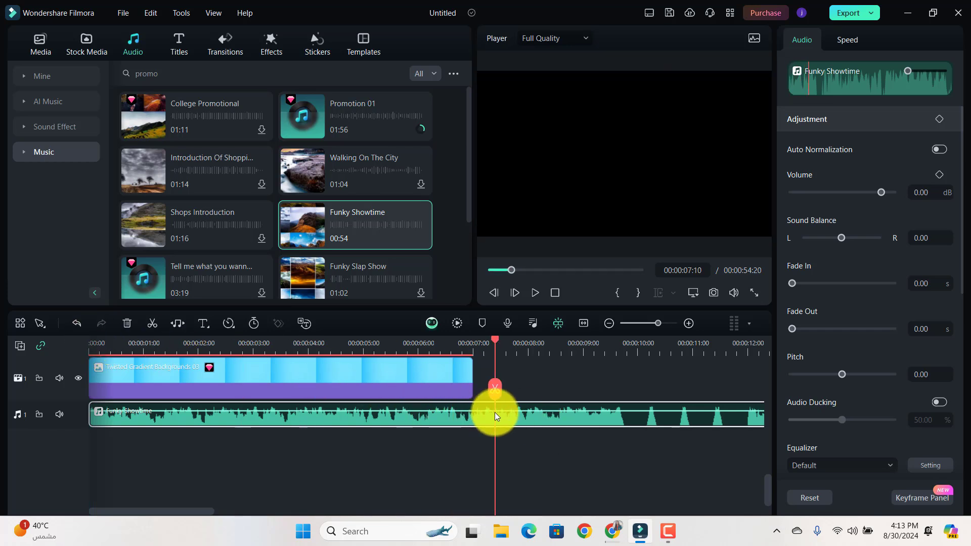
pyautogui.click(491, 387)
pyautogui.press('Delete')
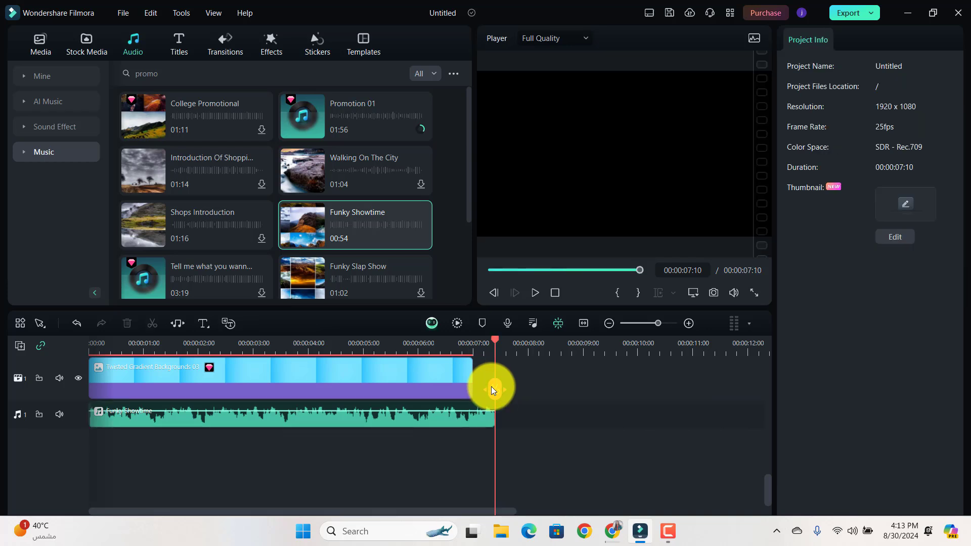
pyautogui.moveTo(493, 413); pyautogui.dragTo(468, 412)
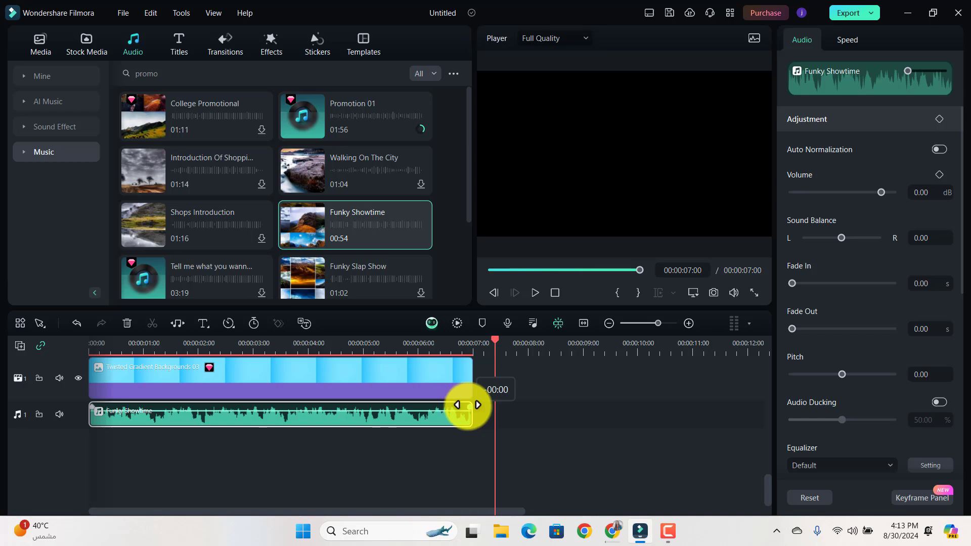
pyautogui.moveTo(468, 404); pyautogui.dragTo(410, 405)
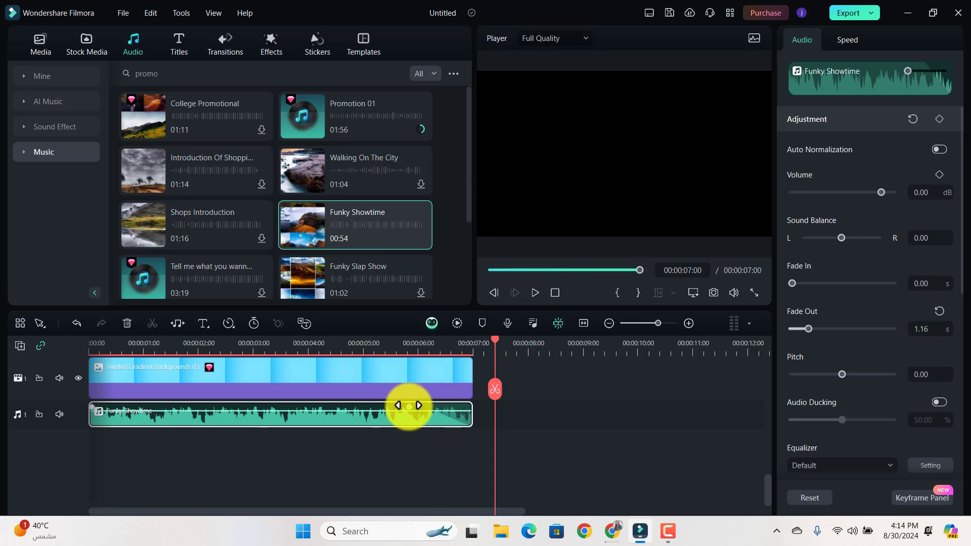
# Render the timeline preview, play the finished ad in full screen, and return to the title tracks
pyautogui.click(457, 324)
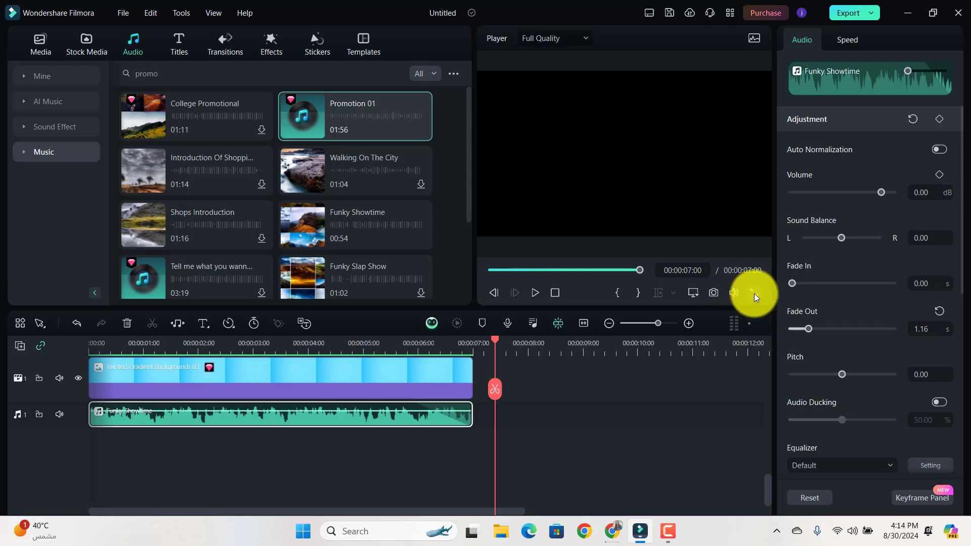
pyautogui.click(753, 294)
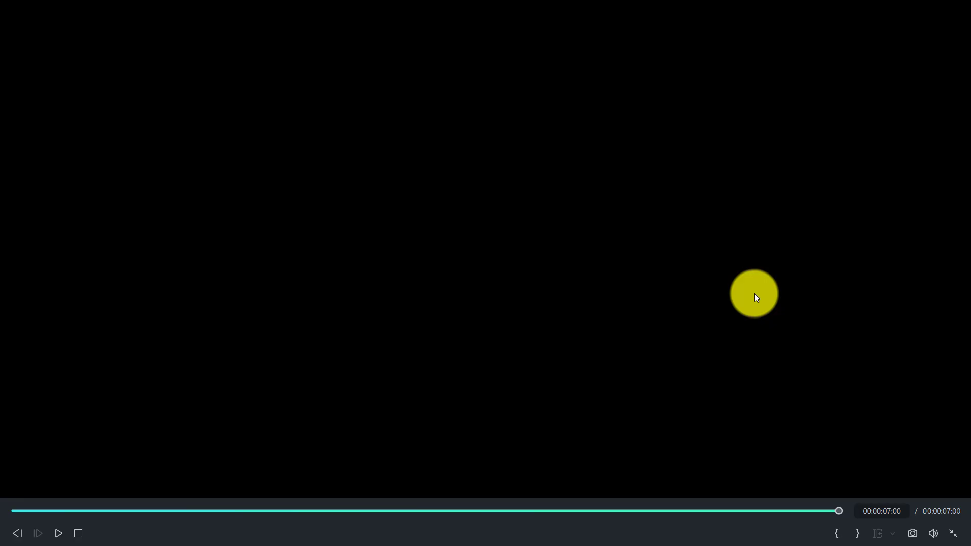
pyautogui.press('space')
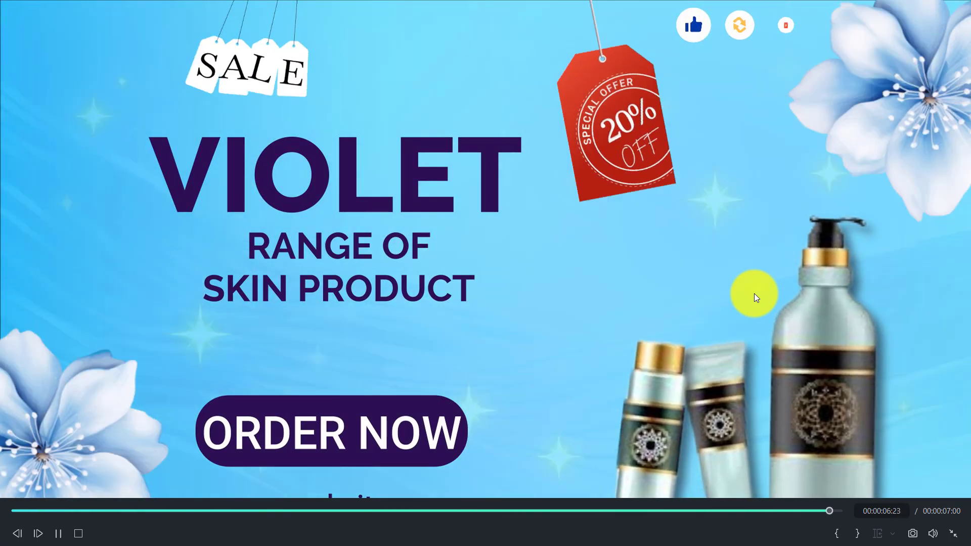
pyautogui.click(953, 534)
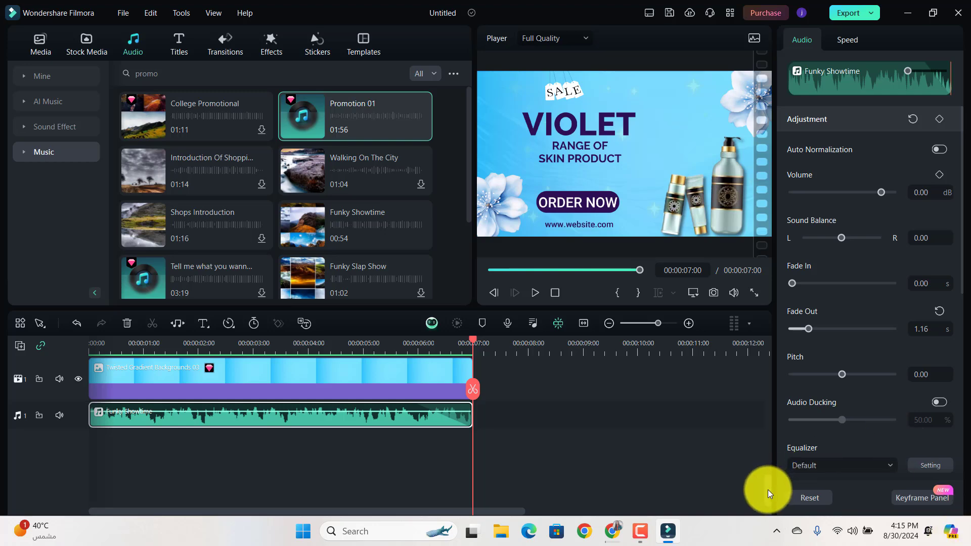
pyautogui.moveTo(767, 489); pyautogui.dragTo(742, 374)
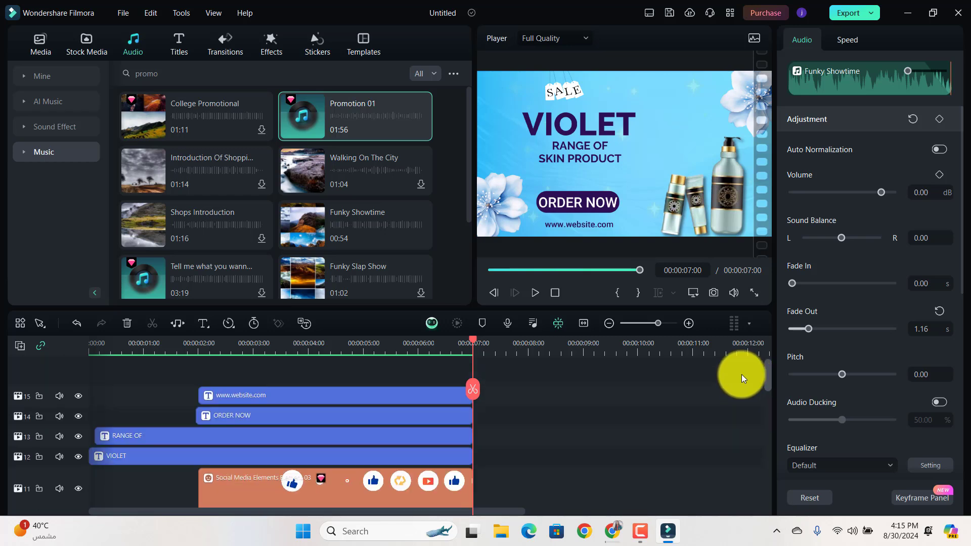